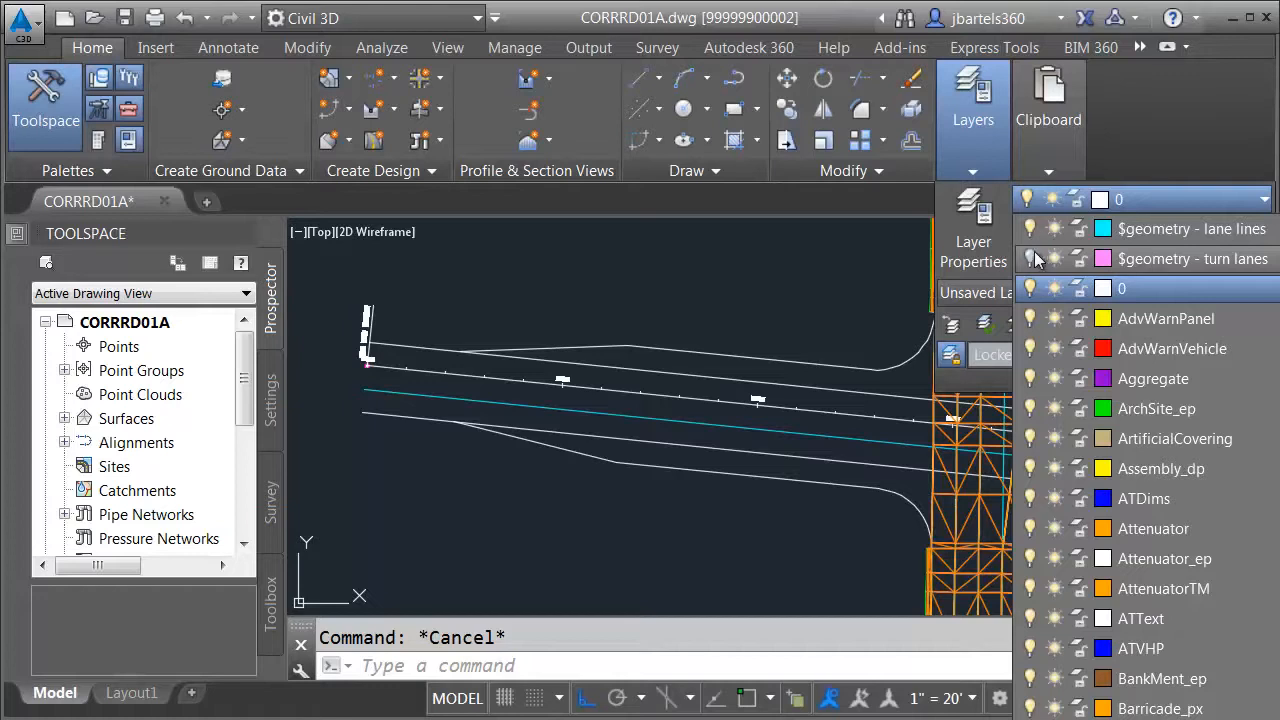
- Turn on the "$geometry - turn lanes" layer to display the turn lane geometry
{"action": "left_click", "coordinate": [1040, 260]}
{"action": "left_click", "coordinate": [640, 330]}
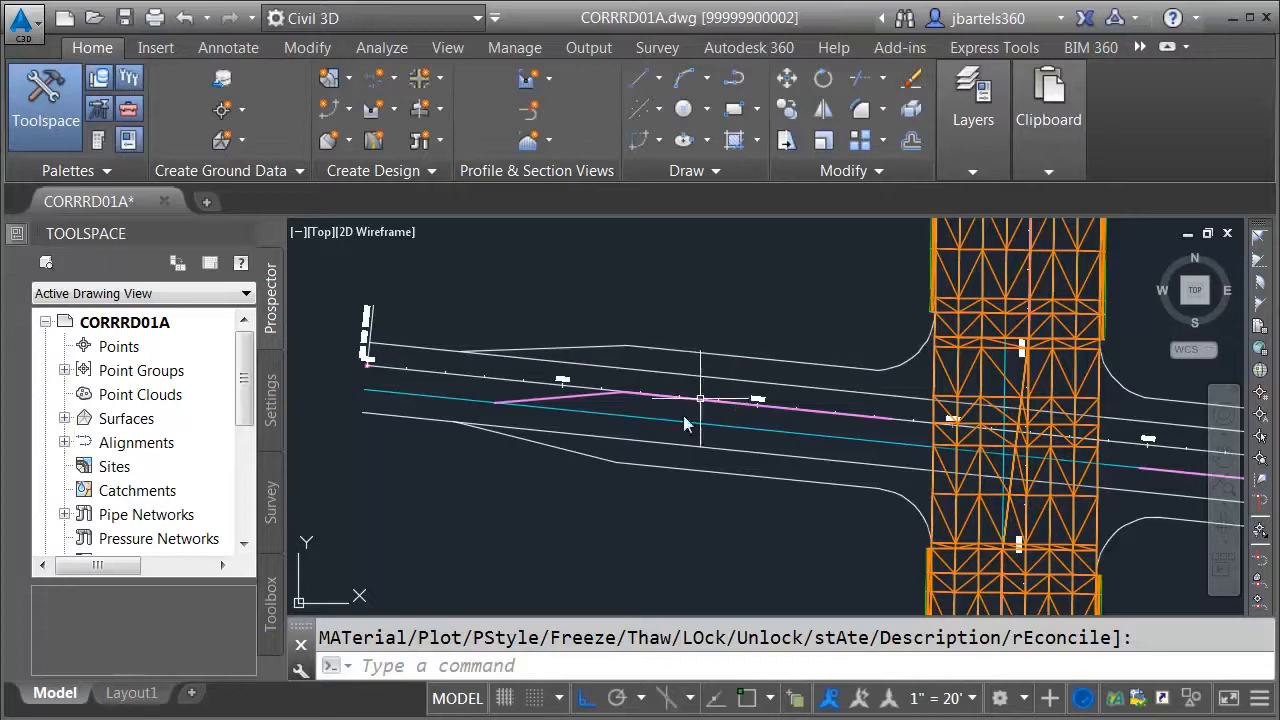
- Create an assembly named "Secondary St. Crown Normal" of type Undivided Crowned Road and place it in empty space below the road geometry
{"action": "left_click", "coordinate": [437, 143]}
{"action": "left_click", "coordinate": [478, 143]}
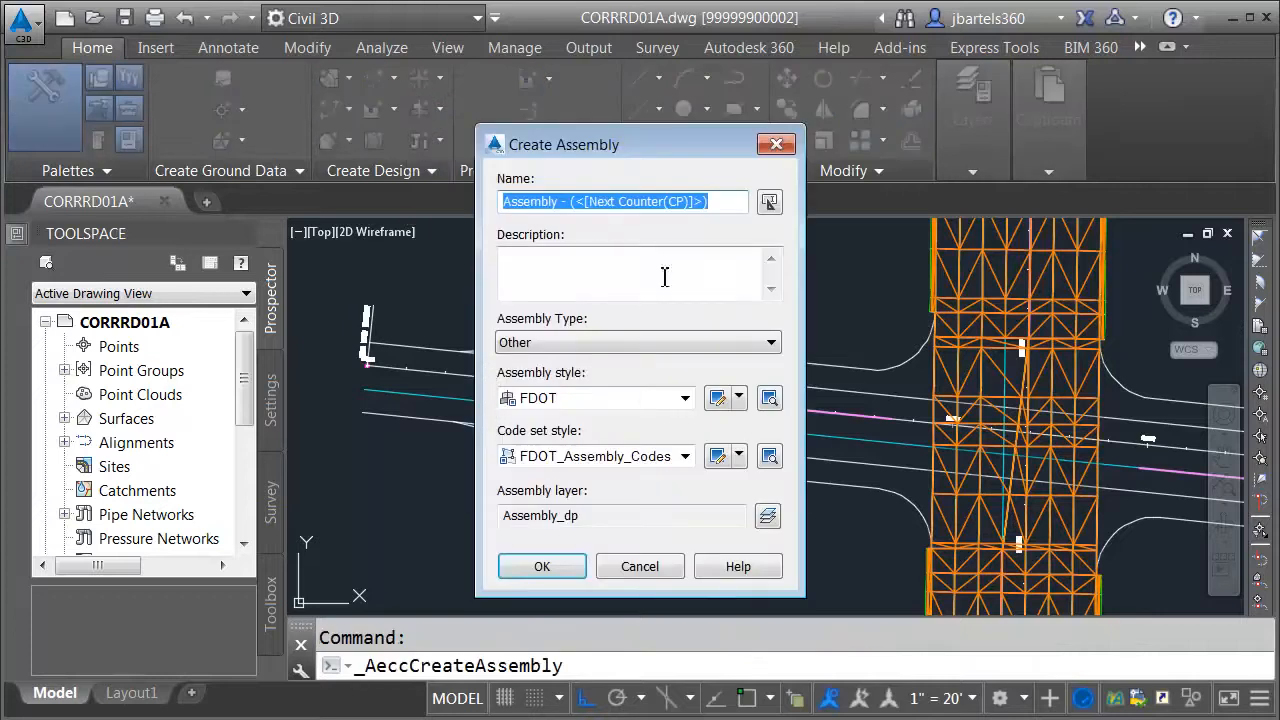
{"action": "type", "text": "Secondary St. Crown Normal"}
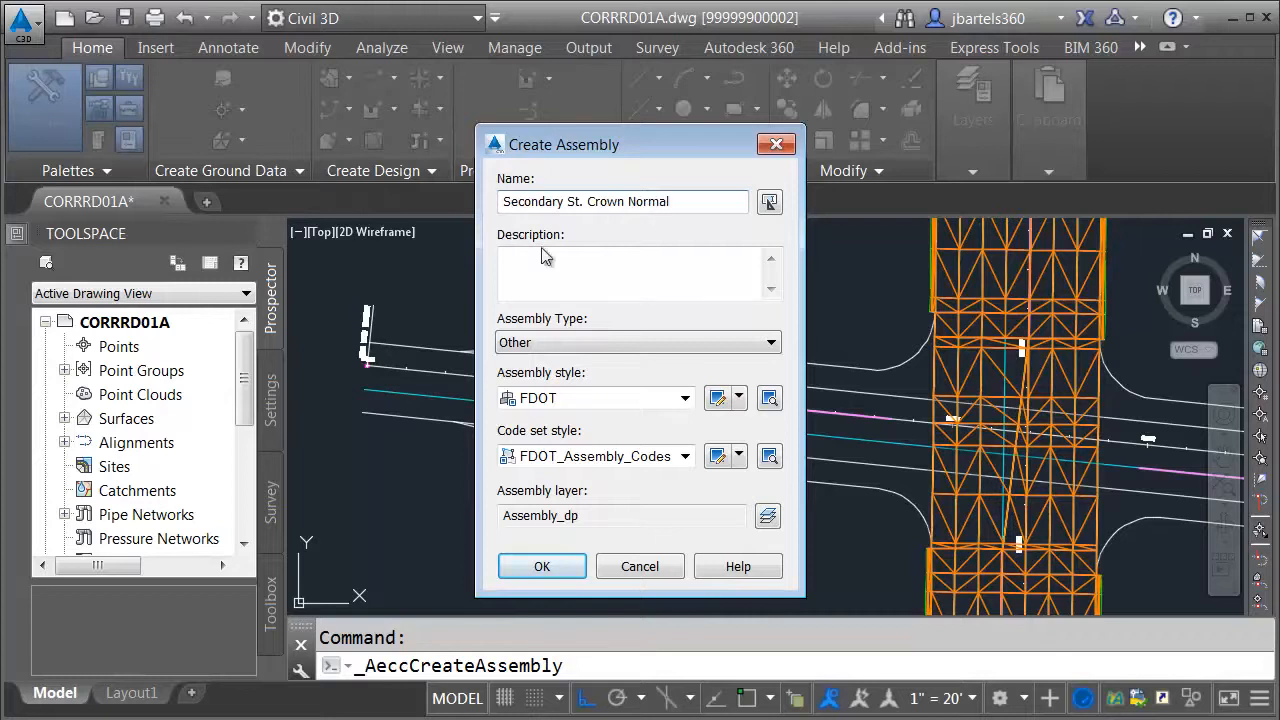
{"action": "left_click", "coordinate": [567, 342]}
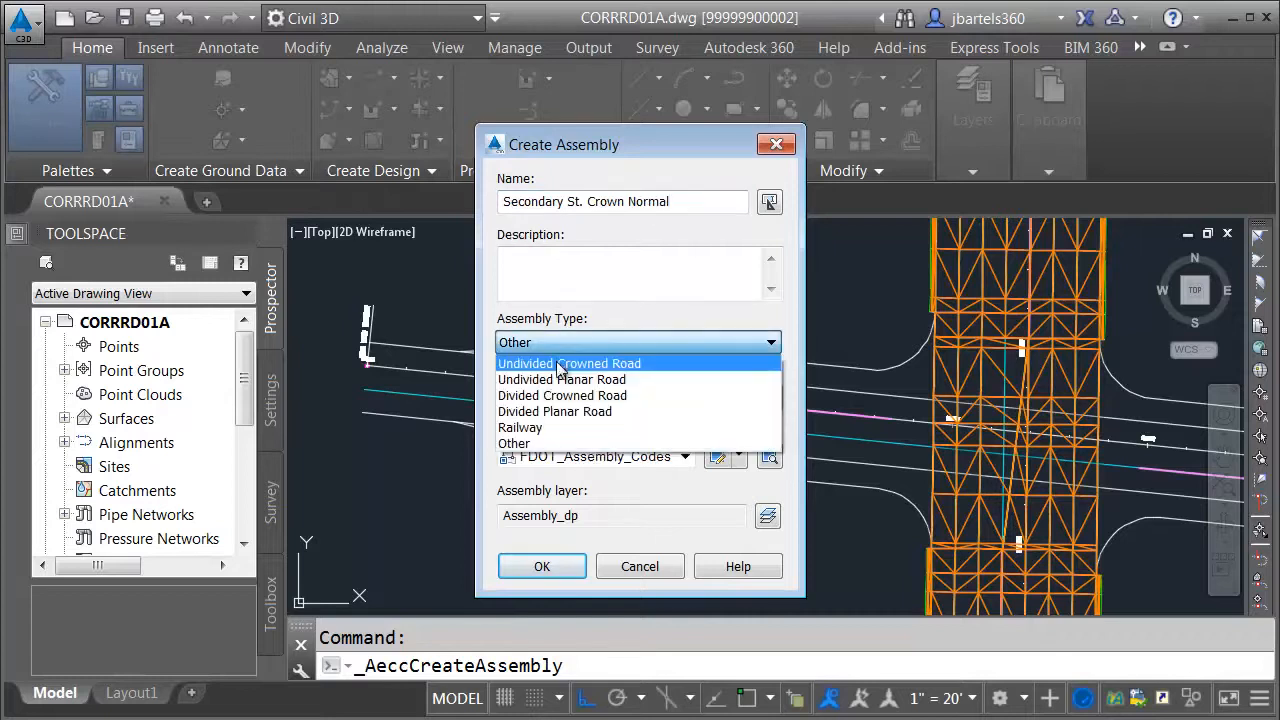
{"action": "left_click", "coordinate": [561, 364]}
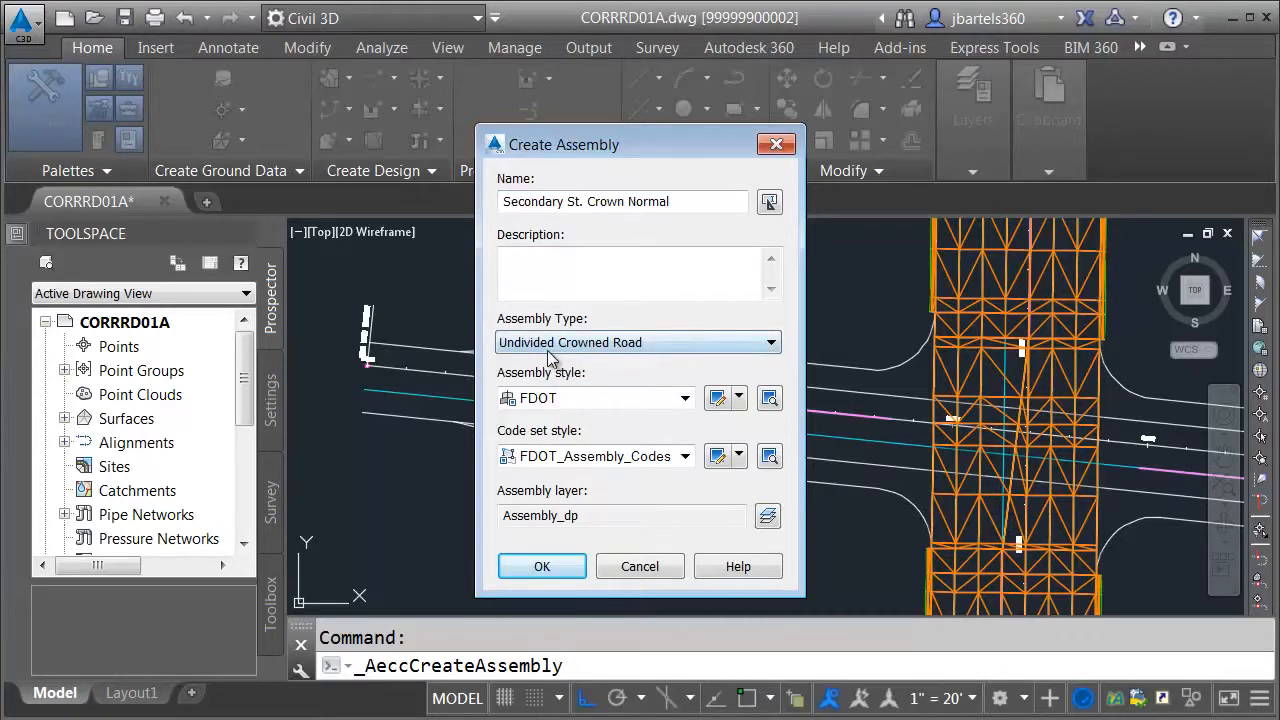
{"action": "left_click", "coordinate": [543, 566]}
{"action": "left_click", "coordinate": [574, 523]}
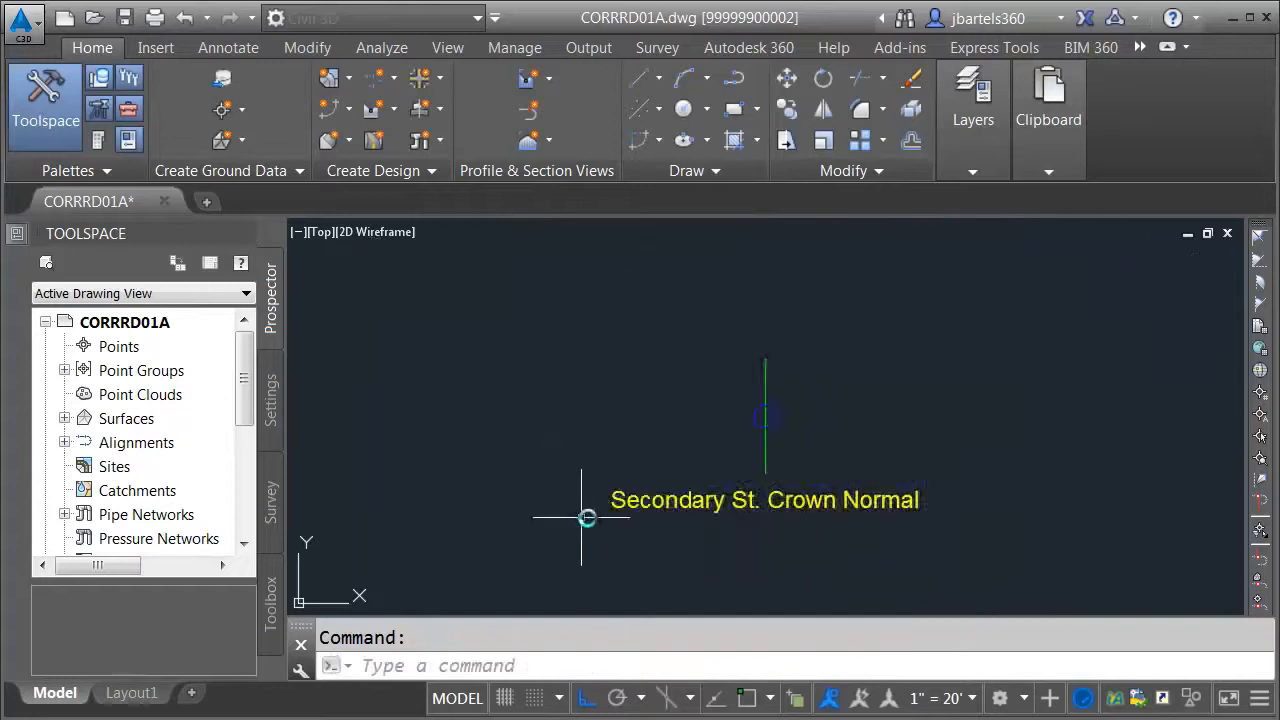
- Select the Secondary St. Crown Normal assembly and bring up the Civil Imperial Subassemblies tool set
{"action": "scroll", "coordinate": [654, 491], "scroll_direction": "down", "scroll_amount": 1}
{"action": "middle_click_drag", "start_coordinate": [746, 312], "coordinate": [613, 614]}
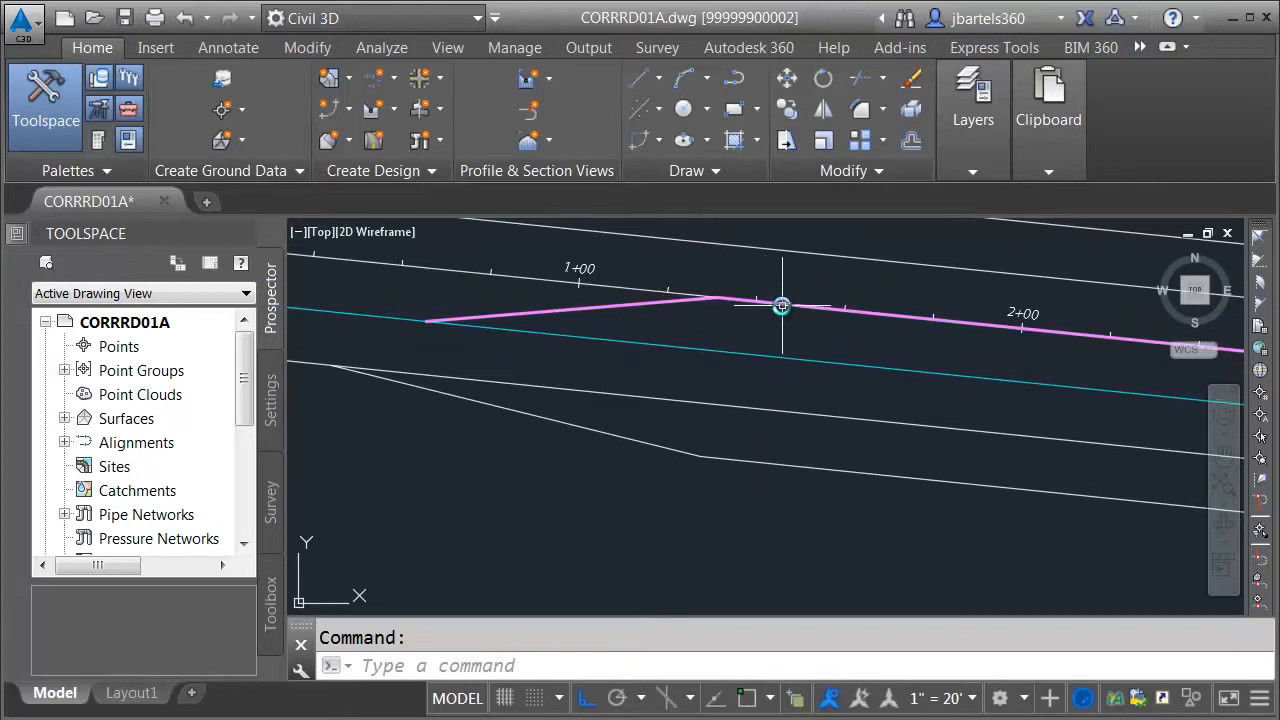
{"action": "scroll", "coordinate": [766, 336], "scroll_direction": "down", "scroll_amount": 4}
{"action": "scroll", "coordinate": [698, 505], "scroll_direction": "up", "scroll_amount": 6}
{"action": "left_click", "coordinate": [599, 468]}
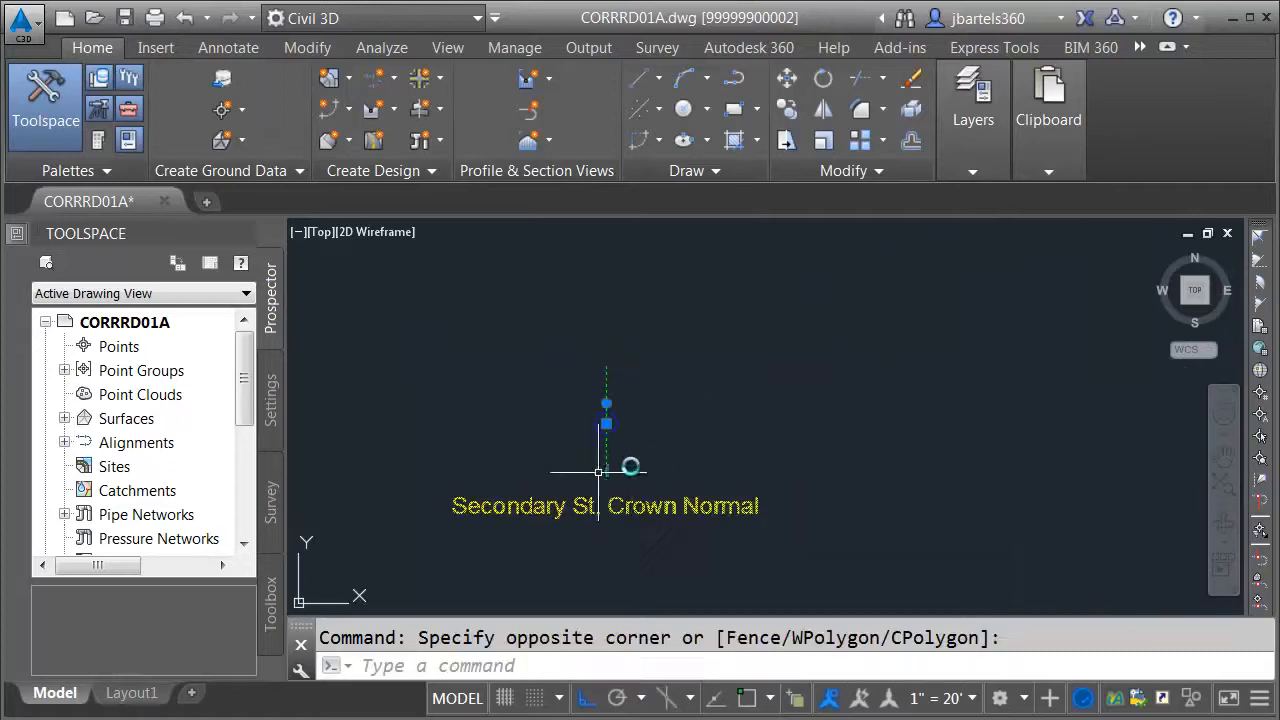
{"action": "left_click", "coordinate": [599, 472]}
{"action": "left_click", "coordinate": [908, 77]}
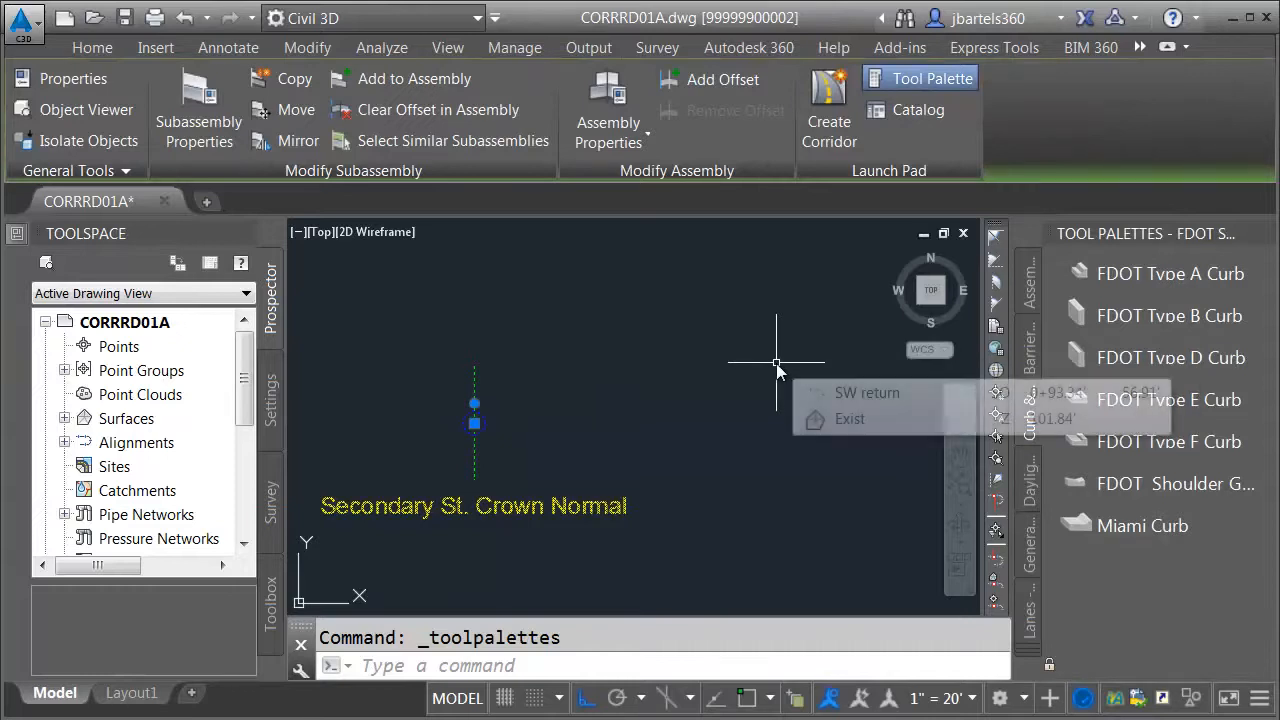
{"action": "right_click", "coordinate": [1082, 232]}
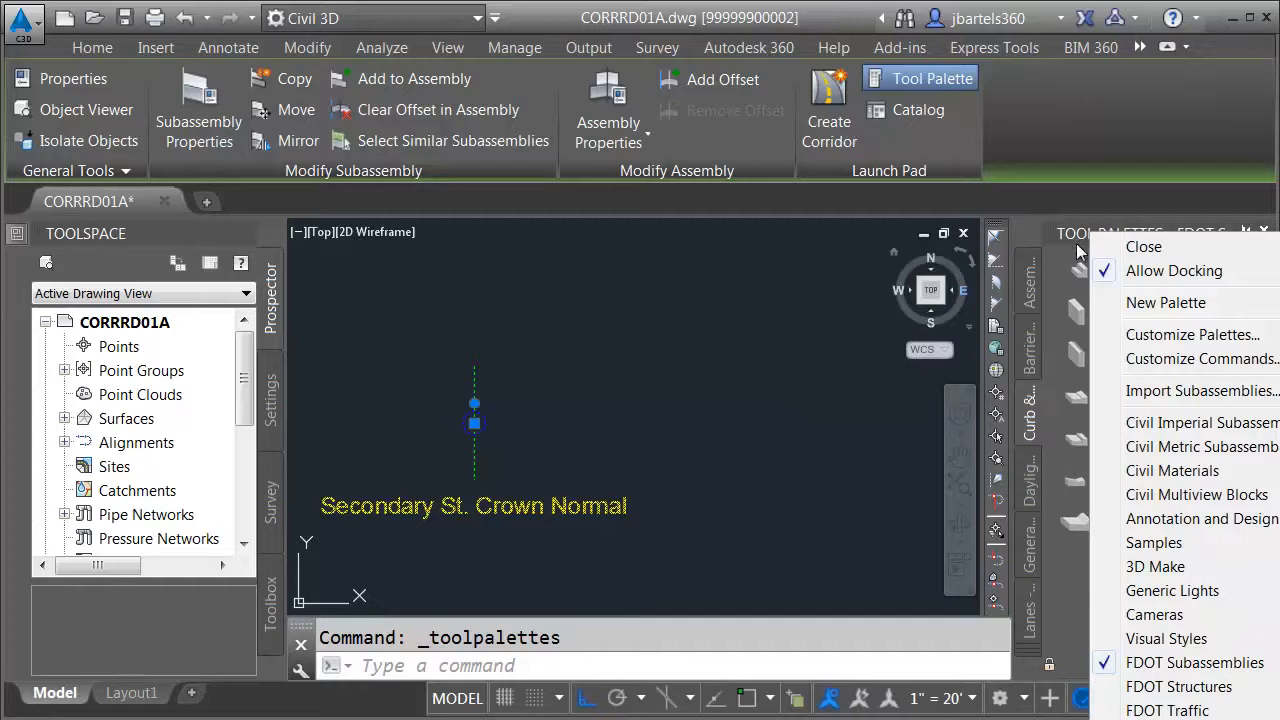
{"action": "left_click", "coordinate": [1137, 423]}
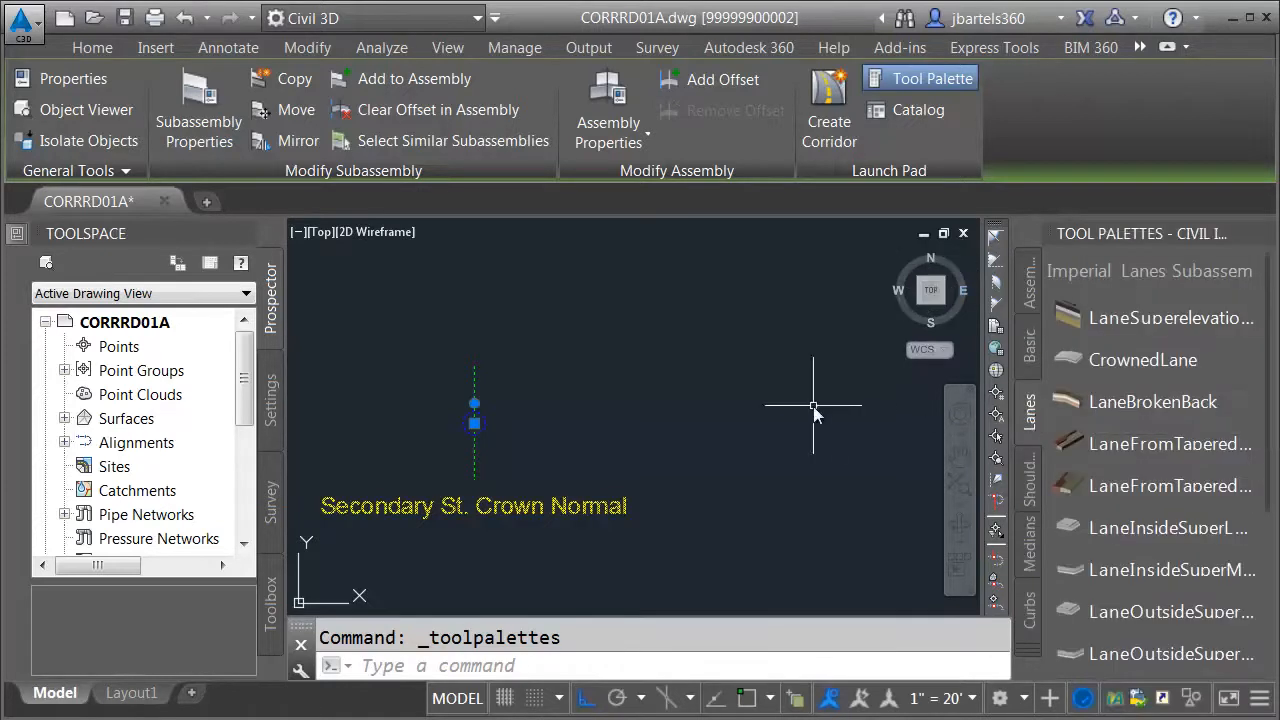
- Attach LaneSuperelevationAOR subassemblies end to end, two lanes left of the assembly baseline and three lanes right of it
{"action": "left_click", "coordinate": [1077, 318]}
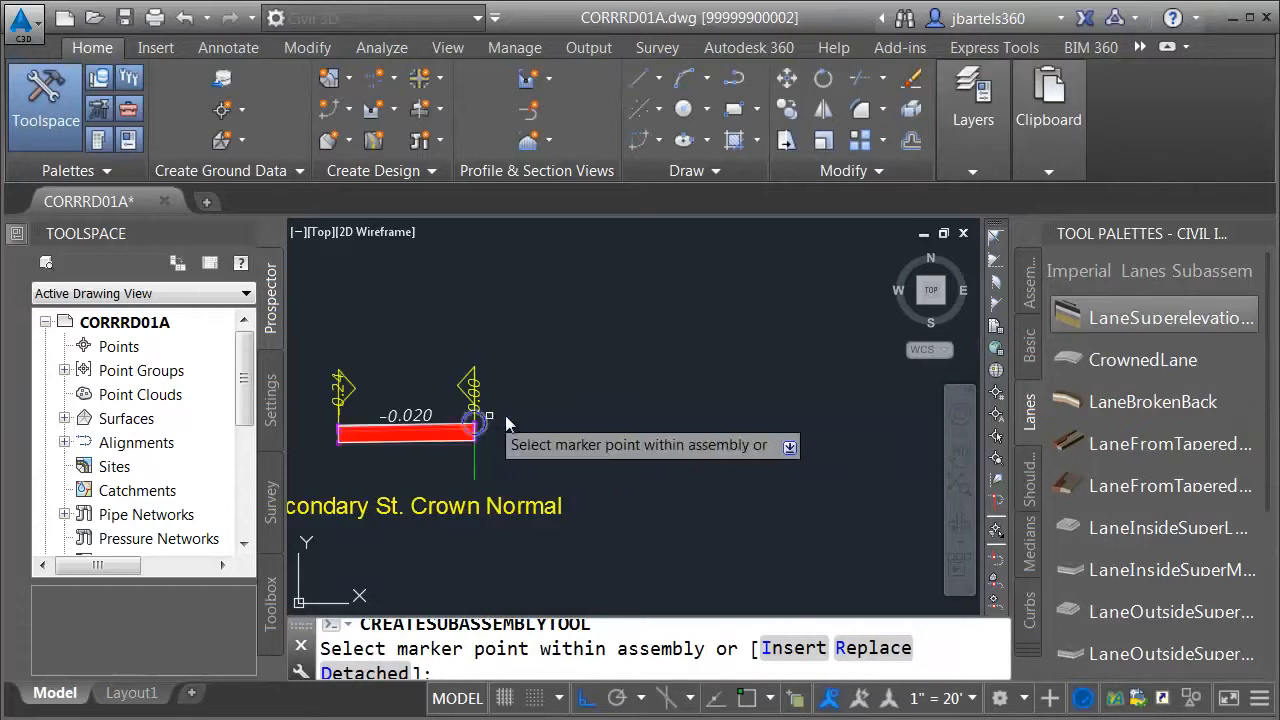
{"action": "scroll", "coordinate": [462, 408], "scroll_direction": "up", "scroll_amount": 5}
{"action": "scroll", "coordinate": [478, 403], "scroll_direction": "up", "scroll_amount": 3}
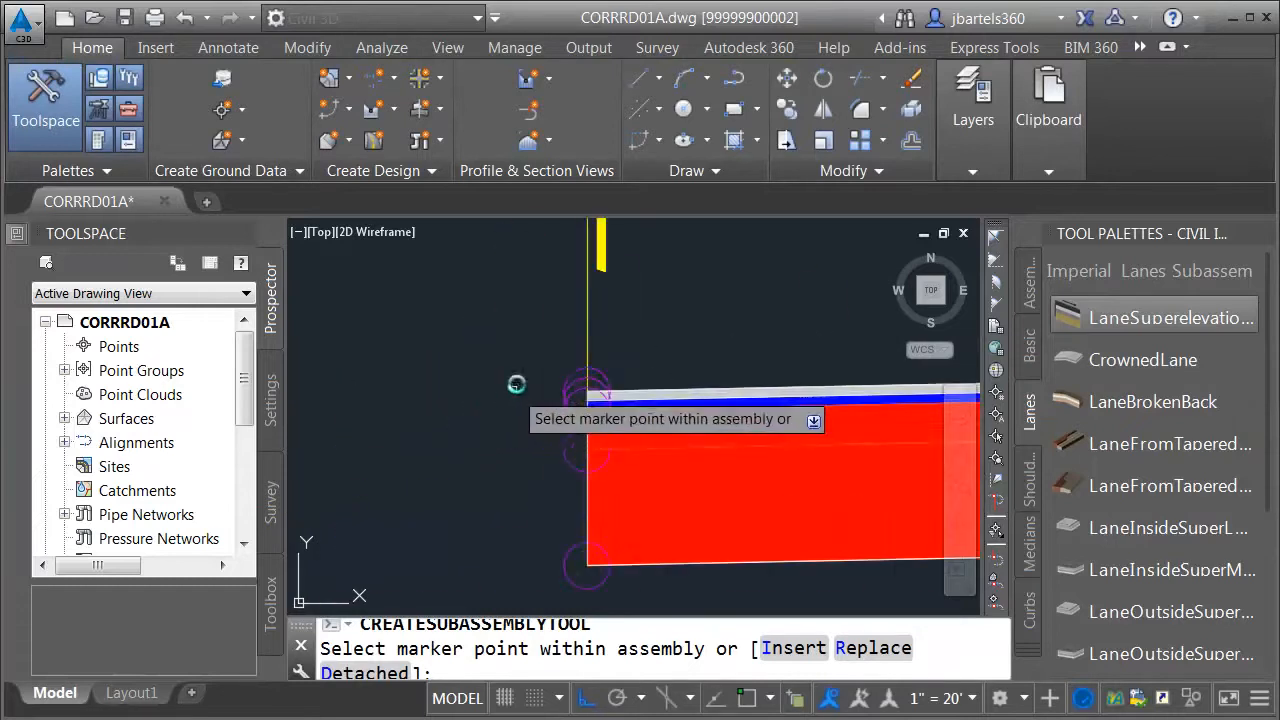
{"action": "scroll", "coordinate": [571, 372], "scroll_direction": "down", "scroll_amount": 5}
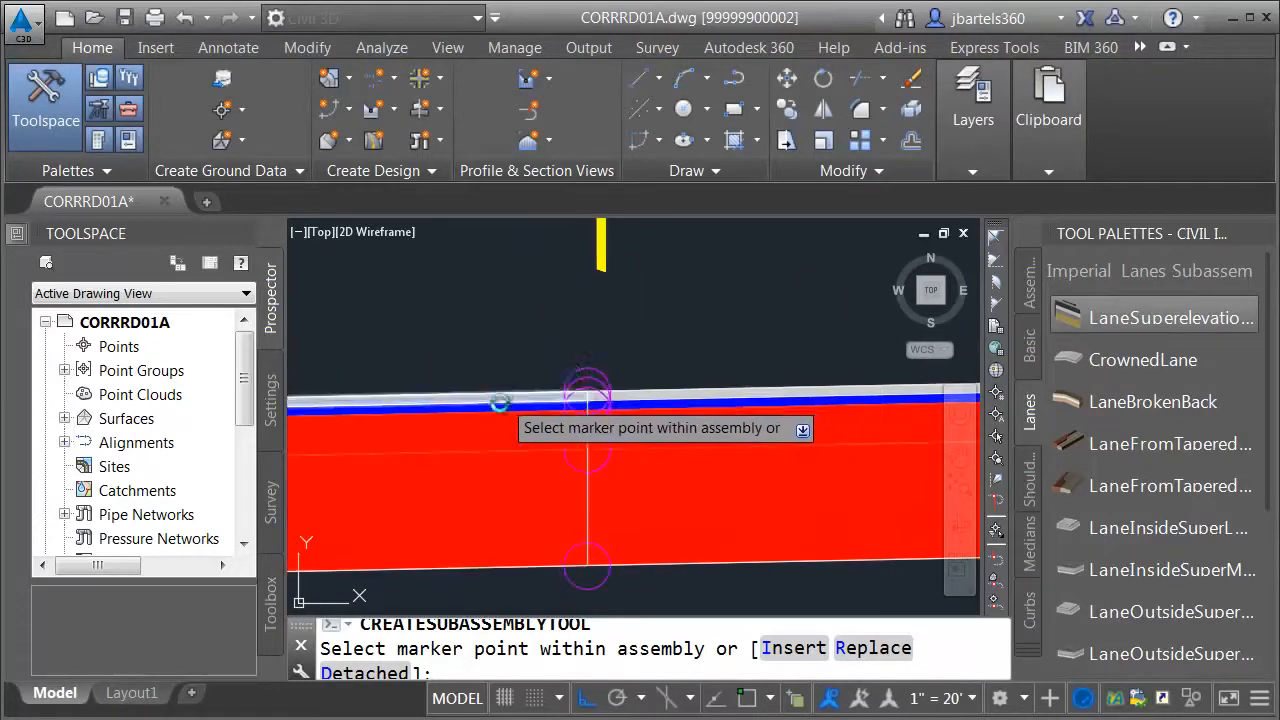
{"action": "scroll", "coordinate": [755, 335], "scroll_direction": "up", "scroll_amount": 5}
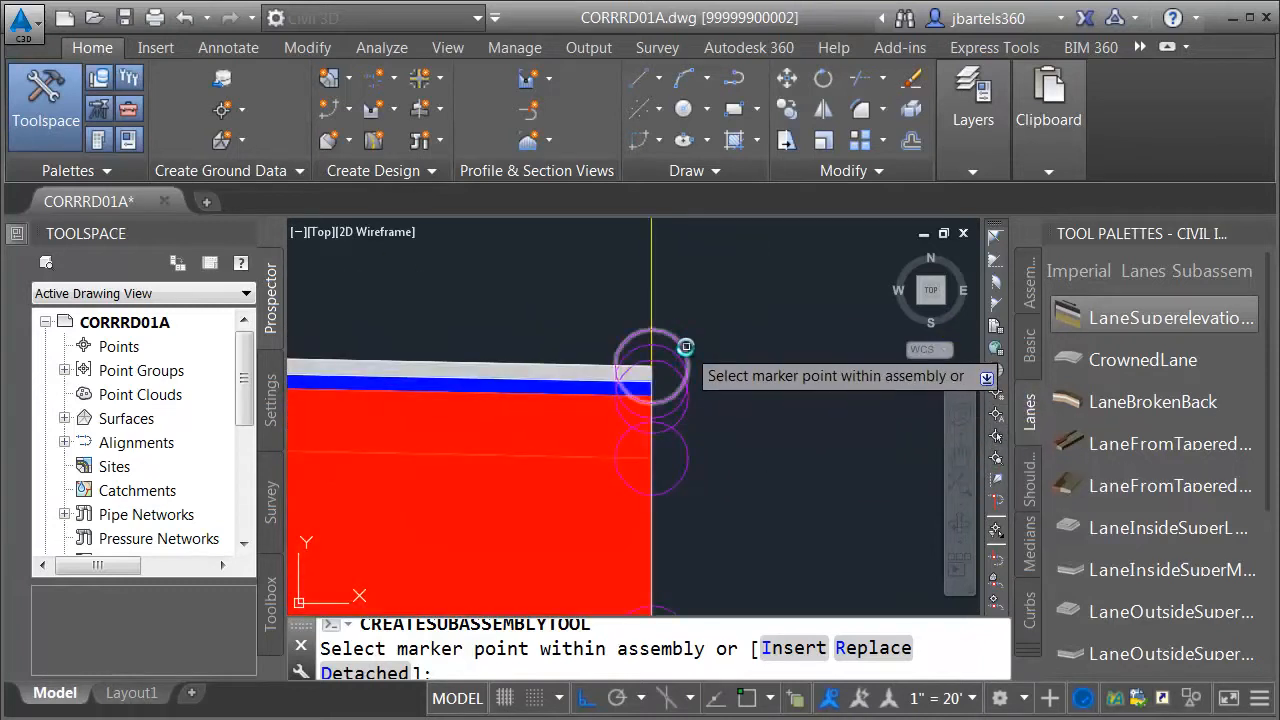
{"action": "scroll", "coordinate": [723, 363], "scroll_direction": "down", "scroll_amount": 5}
{"action": "scroll", "coordinate": [510, 435], "scroll_direction": "up", "scroll_amount": 2}
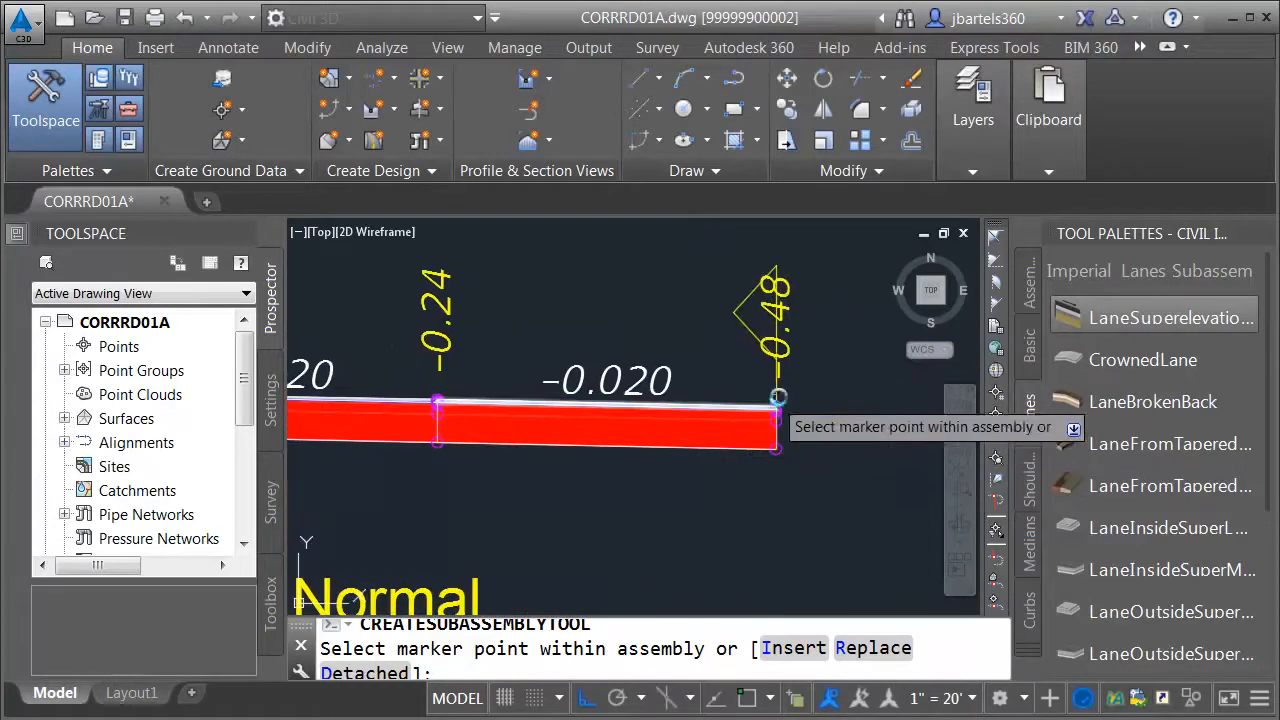
{"action": "scroll", "coordinate": [737, 409], "scroll_direction": "up", "scroll_amount": 4}
{"action": "scroll", "coordinate": [776, 421], "scroll_direction": "down", "scroll_amount": 4}
{"action": "scroll", "coordinate": [776, 421], "scroll_direction": "down", "scroll_amount": 4}
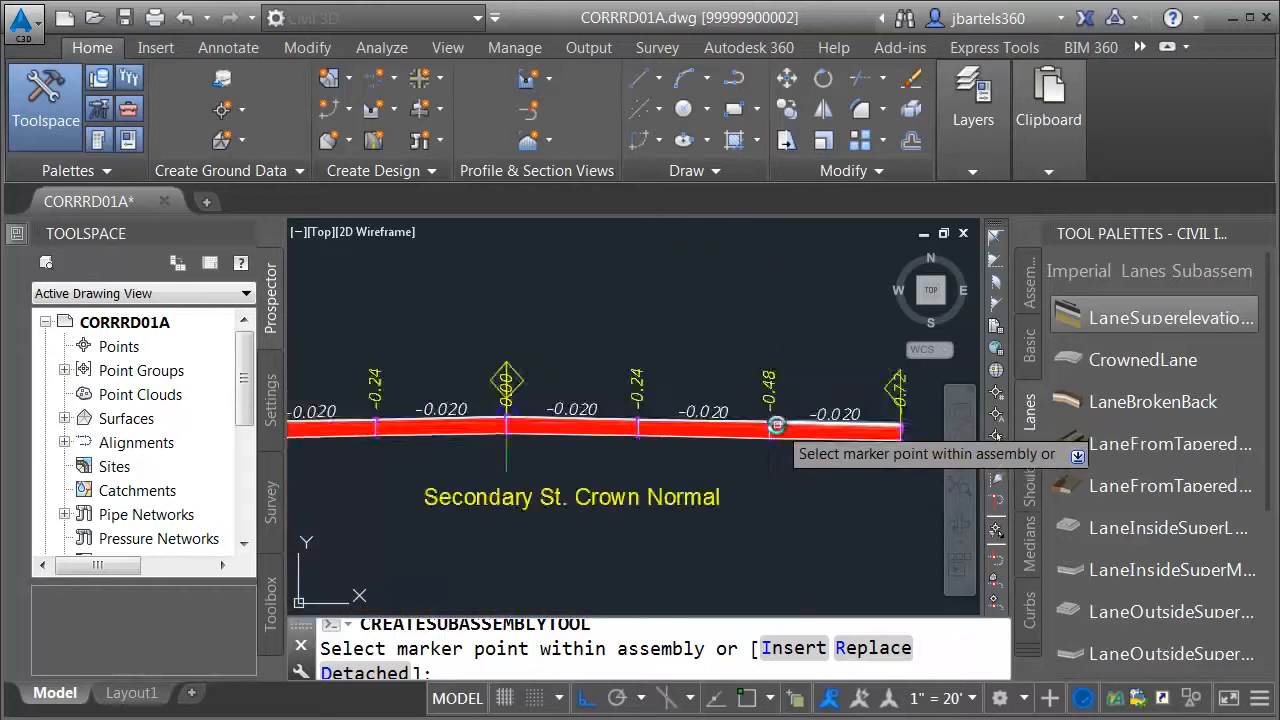
{"action": "key", "text": "Escape"}
- Select all five lane subassemblies and open their shared parameters in the object properties
{"action": "left_click", "coordinate": [782, 438]}
{"action": "left_click", "coordinate": [698, 428]}
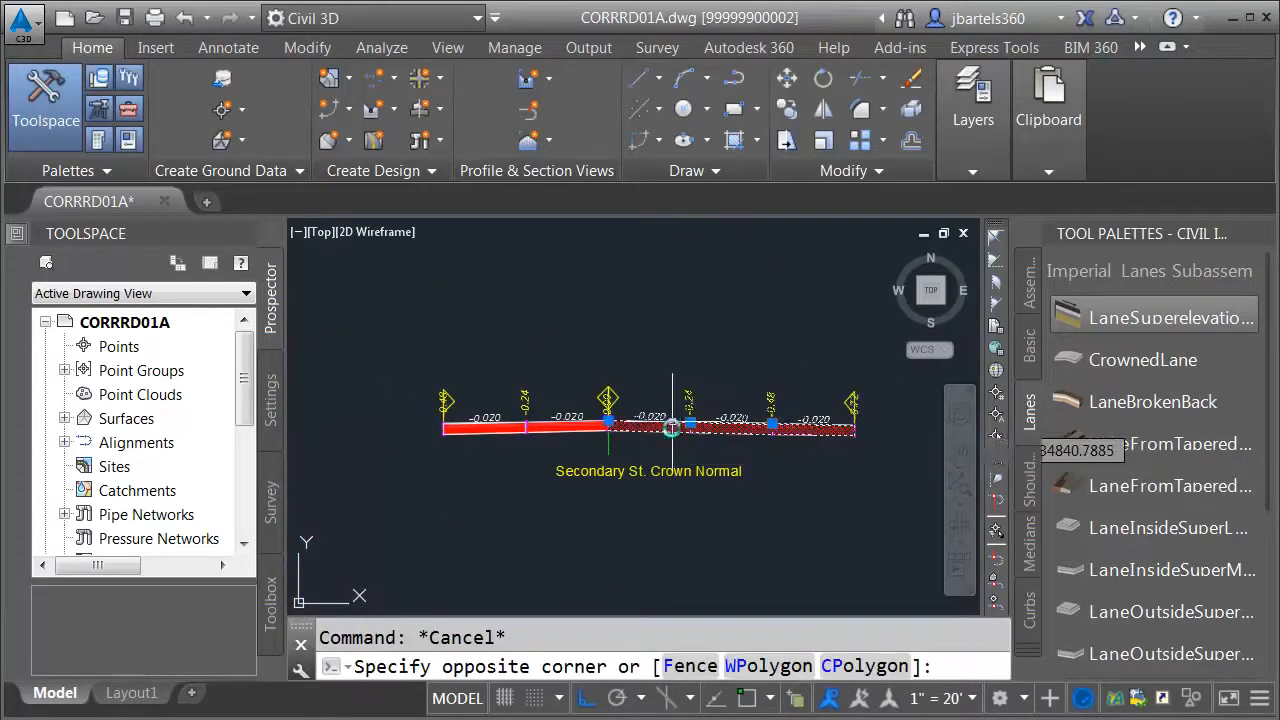
{"action": "left_click", "coordinate": [536, 450]}
{"action": "left_click", "coordinate": [515, 433]}
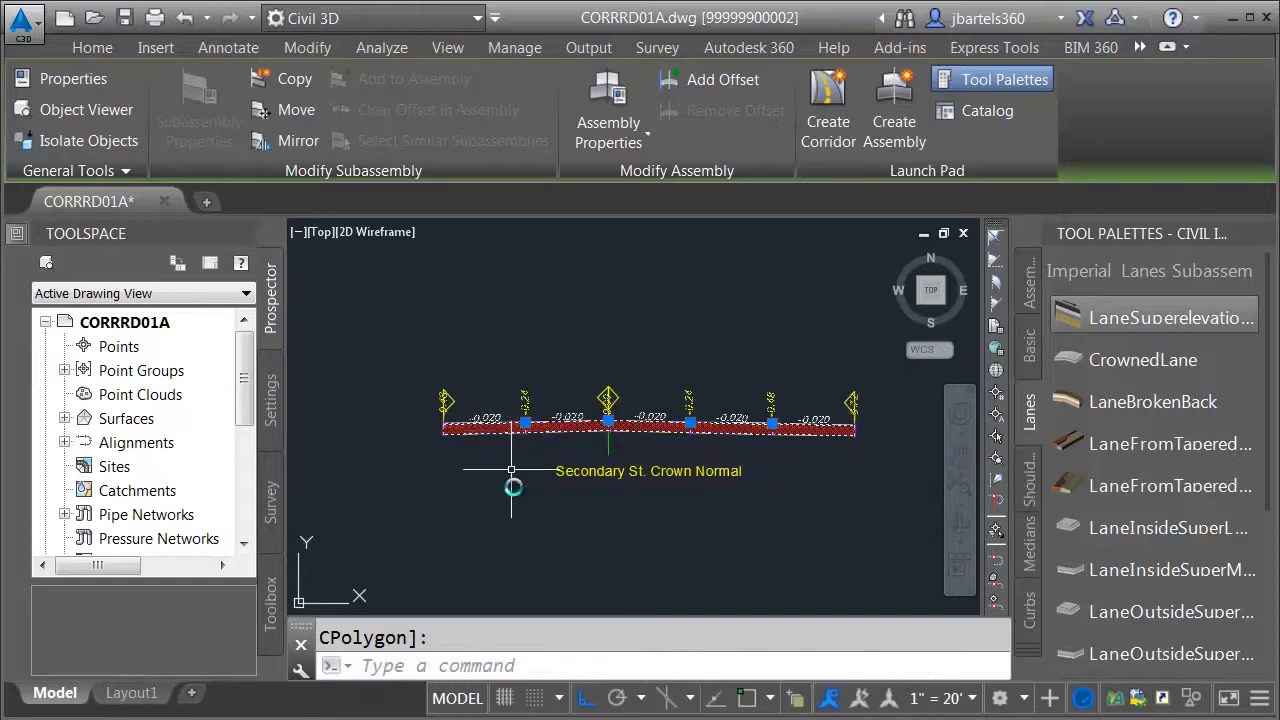
{"action": "key", "text": "ctrl+1"}
{"action": "left_click_drag", "start_coordinate": [61, 285], "coordinate": [62, 551]}
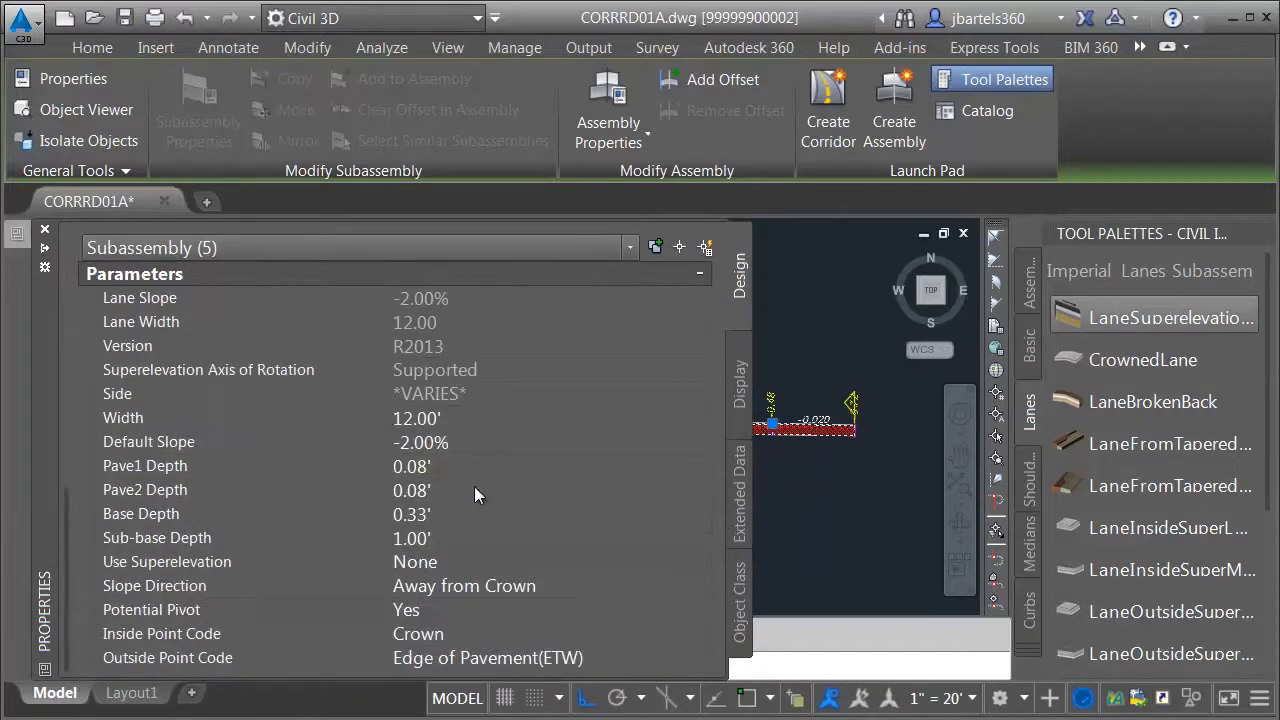
- Set the five lanes' Pave1 and Pave2 depths to 0.12, base depth to 0.5 and sub-base depth to 0.333
{"action": "left_click", "coordinate": [450, 465]}
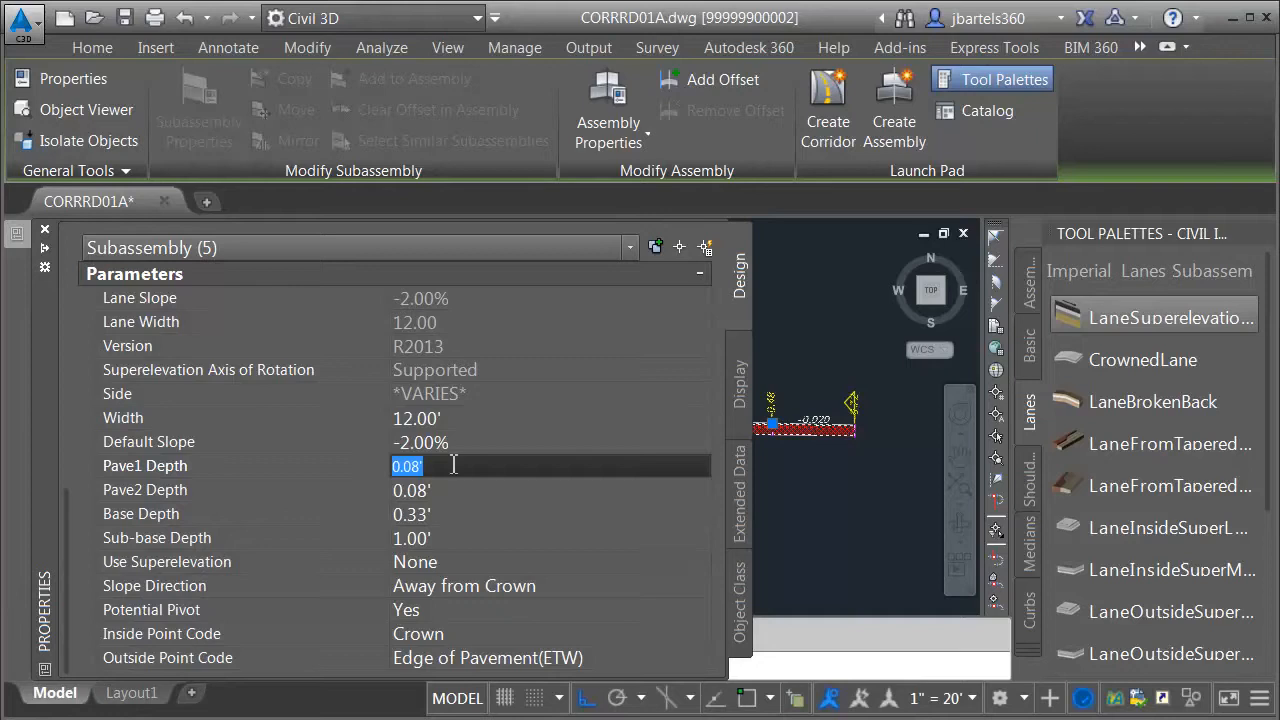
{"action": "key", "text": "Tab"}
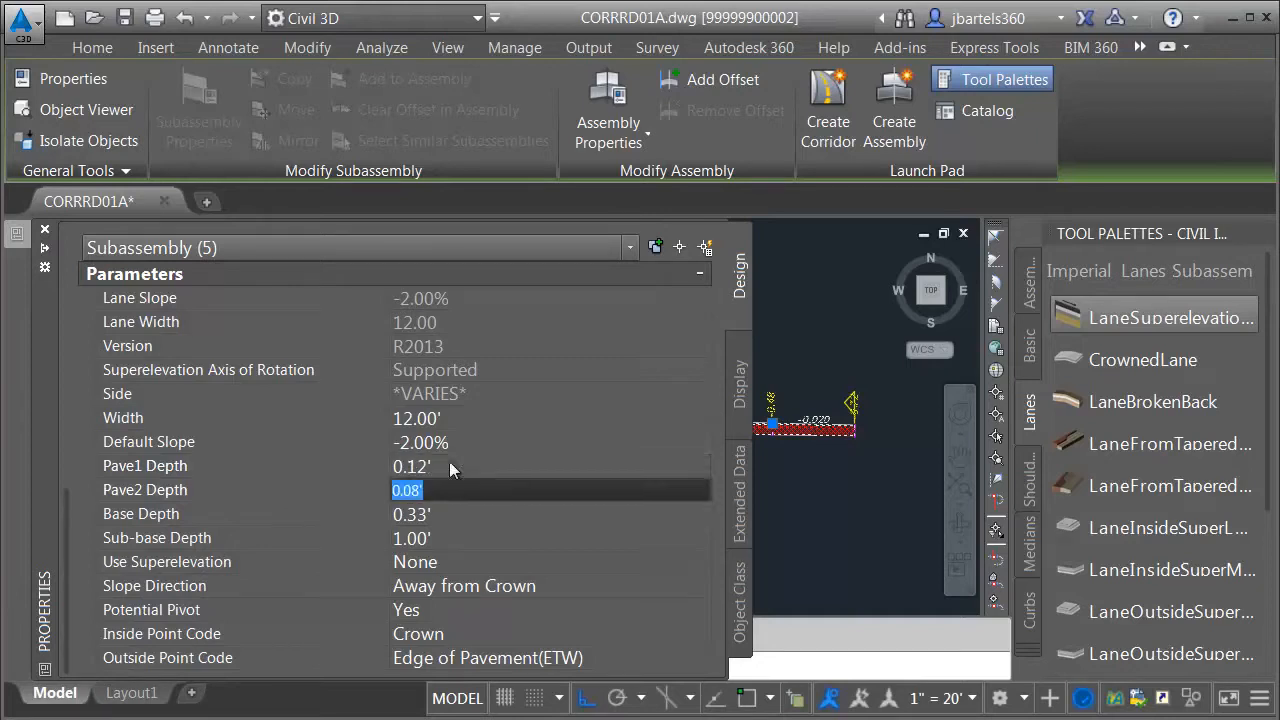
{"action": "type", "text": ".12"}
{"action": "key", "text": "Tab"}
{"action": "type", "text": ".5"}
{"action": "key", "text": "Tab"}
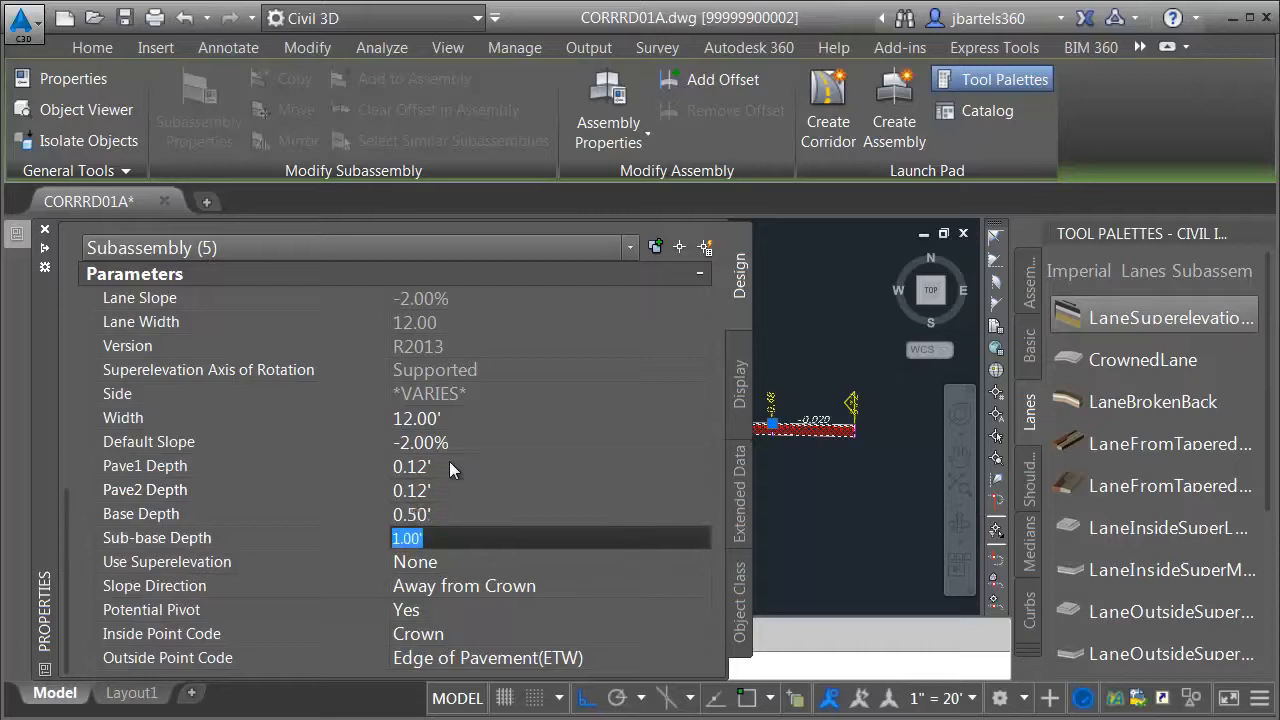
{"action": "type", "text": ".333"}
{"action": "key", "text": "Tab"}
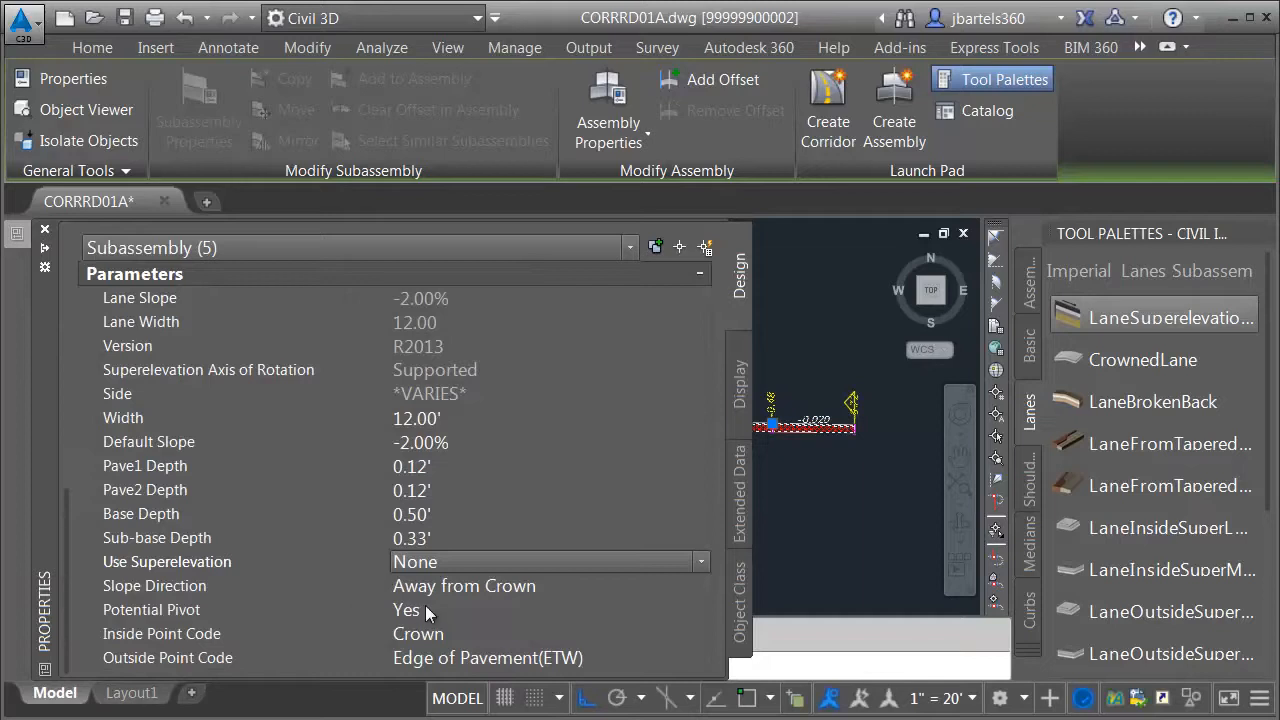
- Set Potential Pivot to No for all five lanes and clear the selection
{"action": "left_click", "coordinate": [426, 608]}
{"action": "left_click", "coordinate": [437, 608]}
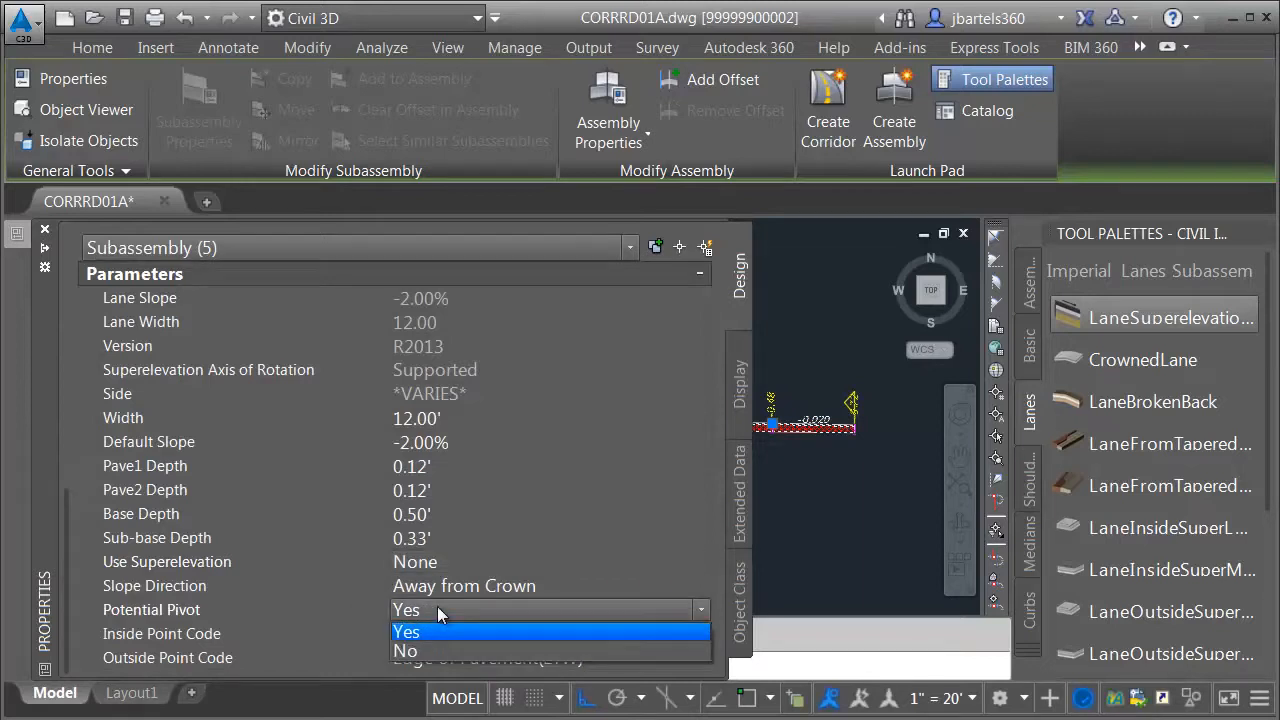
{"action": "left_click", "coordinate": [408, 651]}
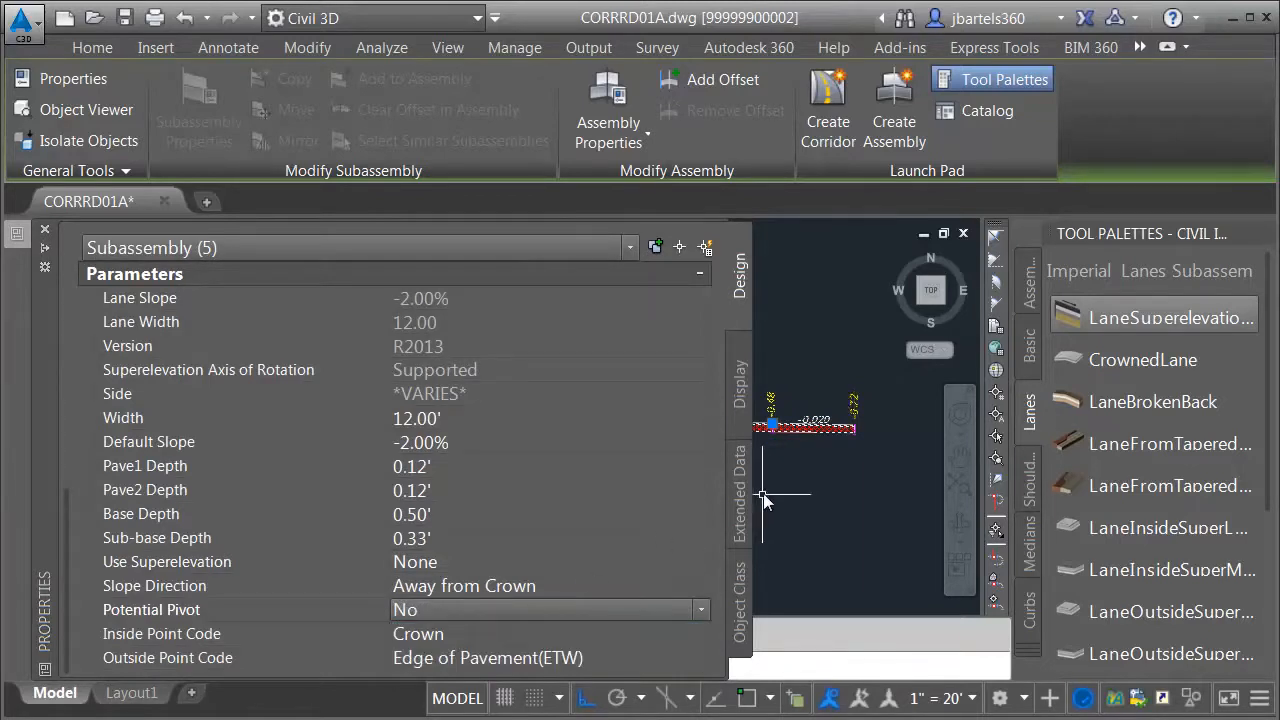
{"action": "key", "text": "Escape"}
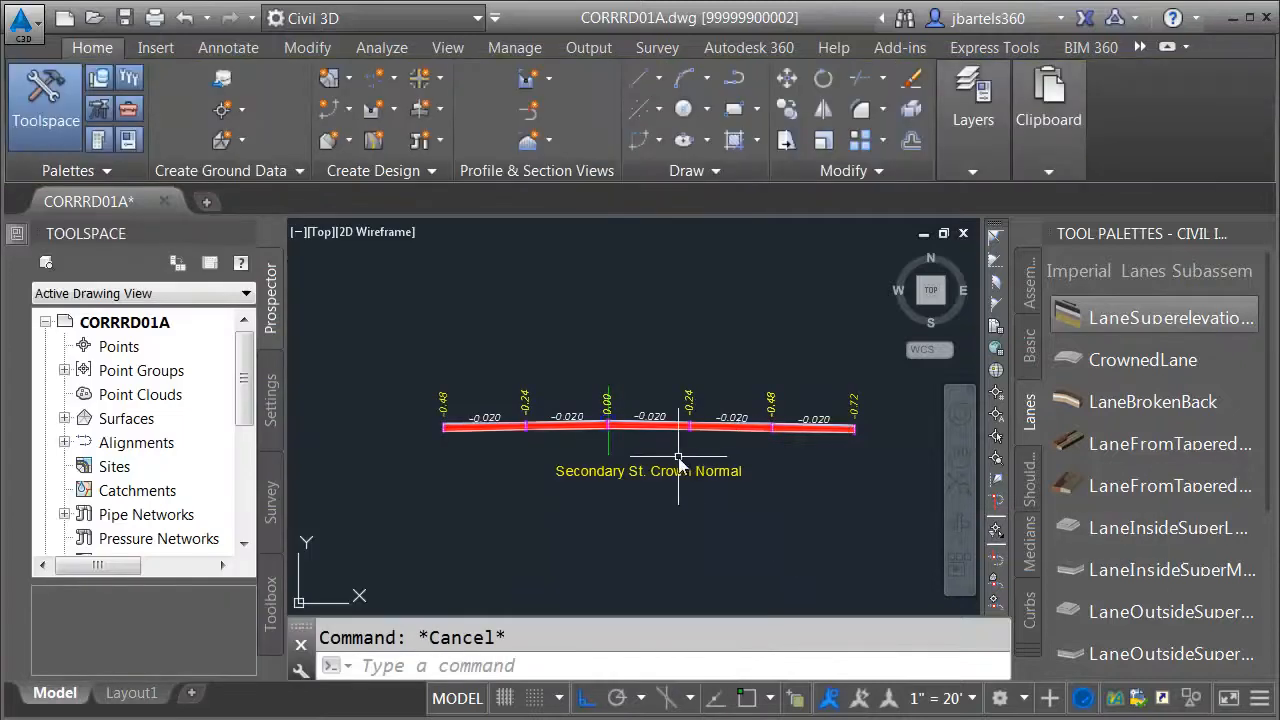
- Set the default slope of the outermost lane on each side of the assembly to -3%
{"action": "scroll", "coordinate": [677, 457], "scroll_direction": "down", "scroll_amount": 1}
{"action": "middle_click_drag", "start_coordinate": [671, 323], "coordinate": [582, 657]}
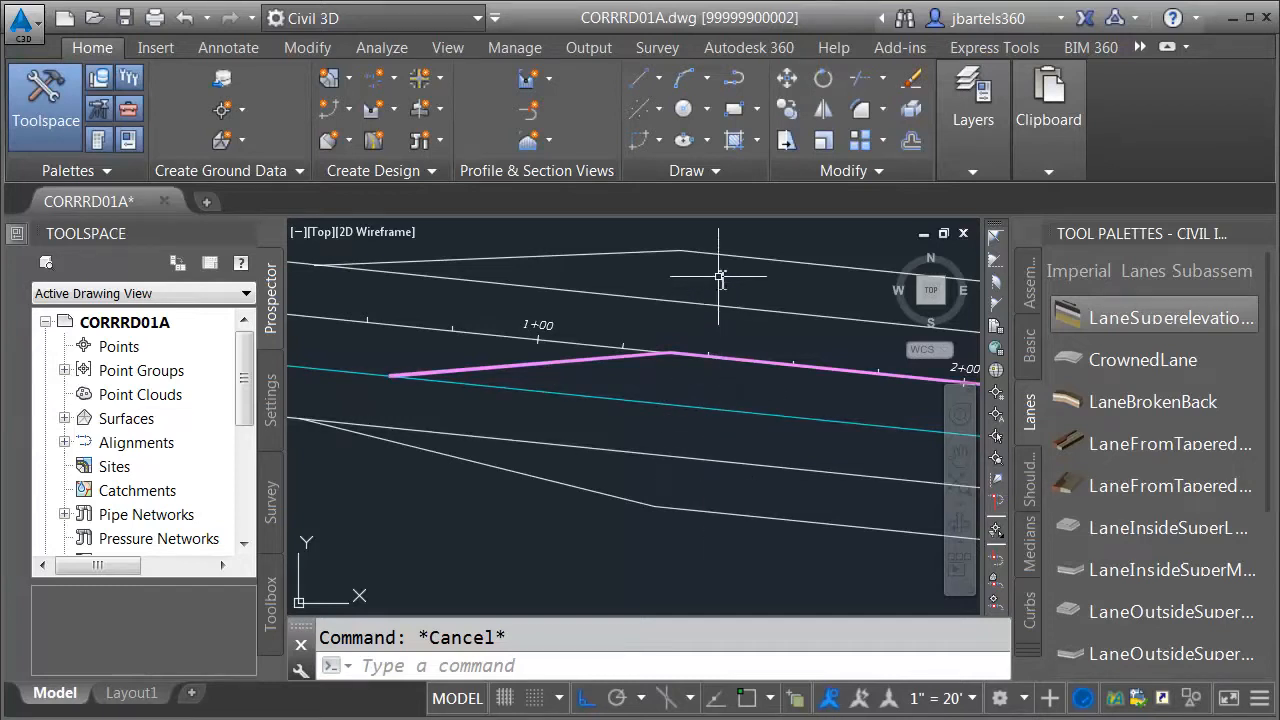
{"action": "scroll", "coordinate": [695, 300], "scroll_direction": "down", "scroll_amount": 3}
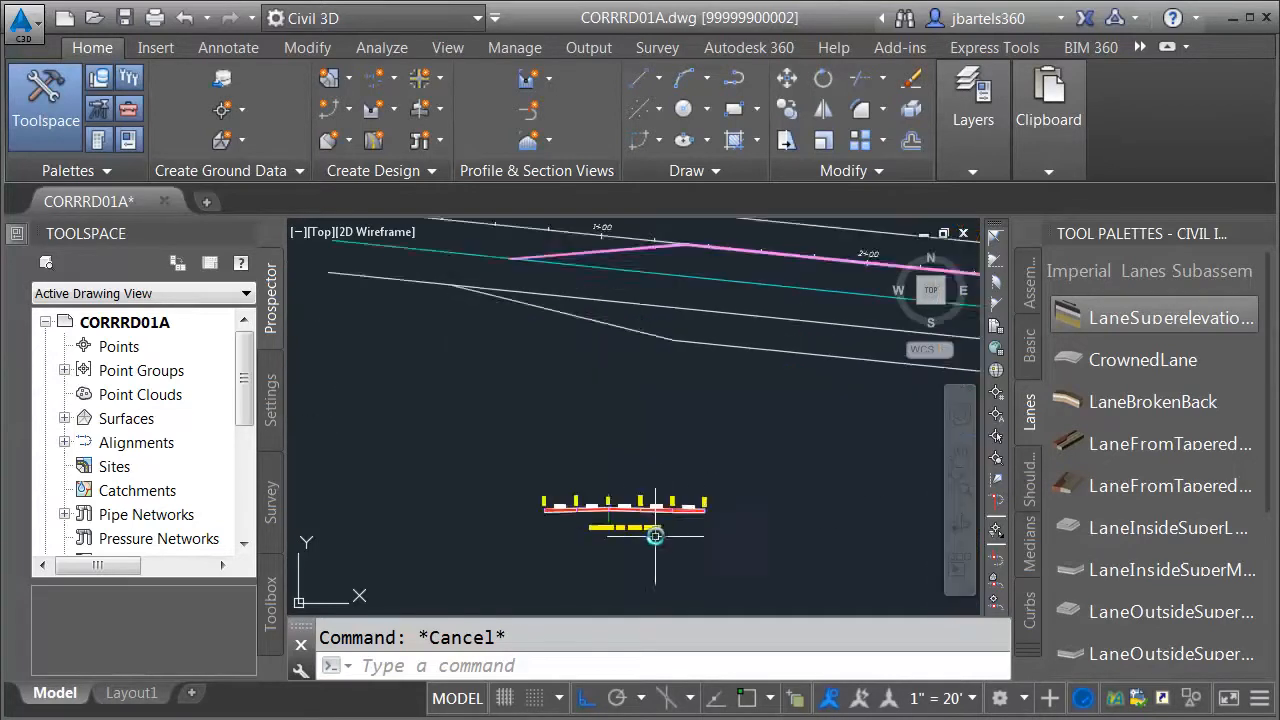
{"action": "scroll", "coordinate": [663, 529], "scroll_direction": "up", "scroll_amount": 6}
{"action": "left_click", "coordinate": [735, 462]}
{"action": "scroll", "coordinate": [737, 464], "scroll_direction": "down", "scroll_amount": 2}
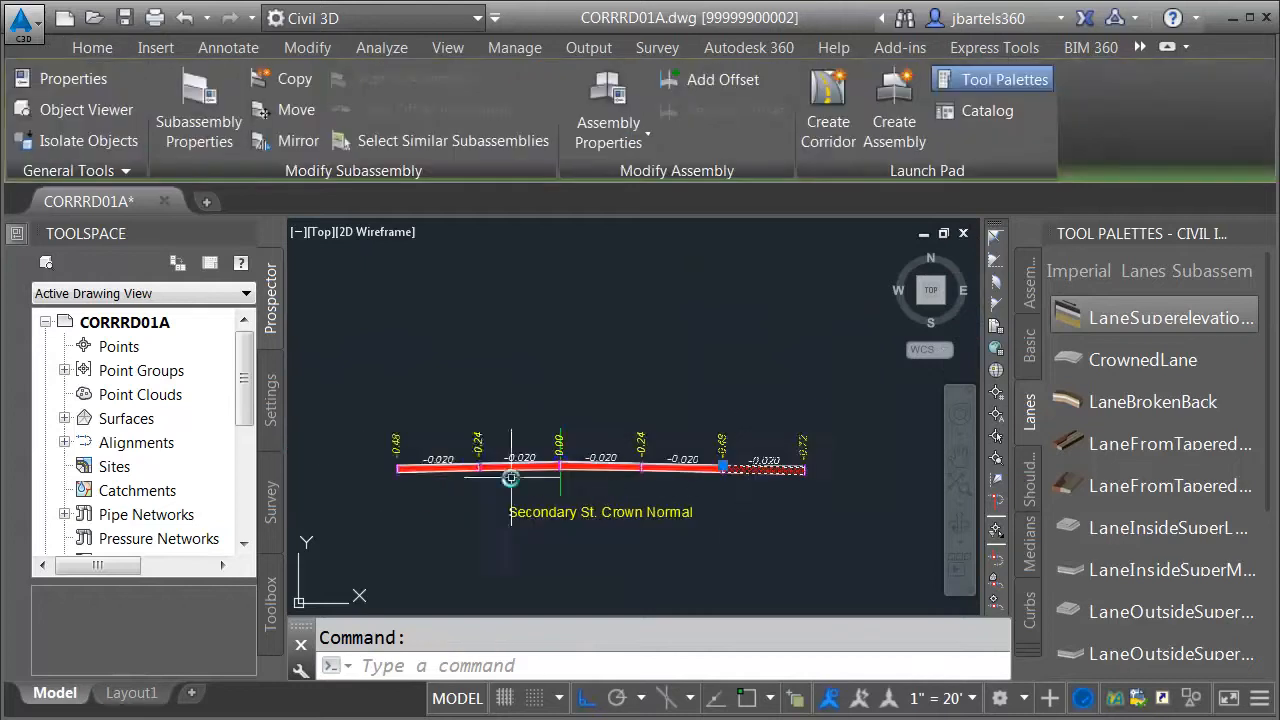
{"action": "mouse_move", "coordinate": [17, 241]}
{"action": "scroll", "coordinate": [68, 342], "scroll_direction": "down", "scroll_amount": 8}
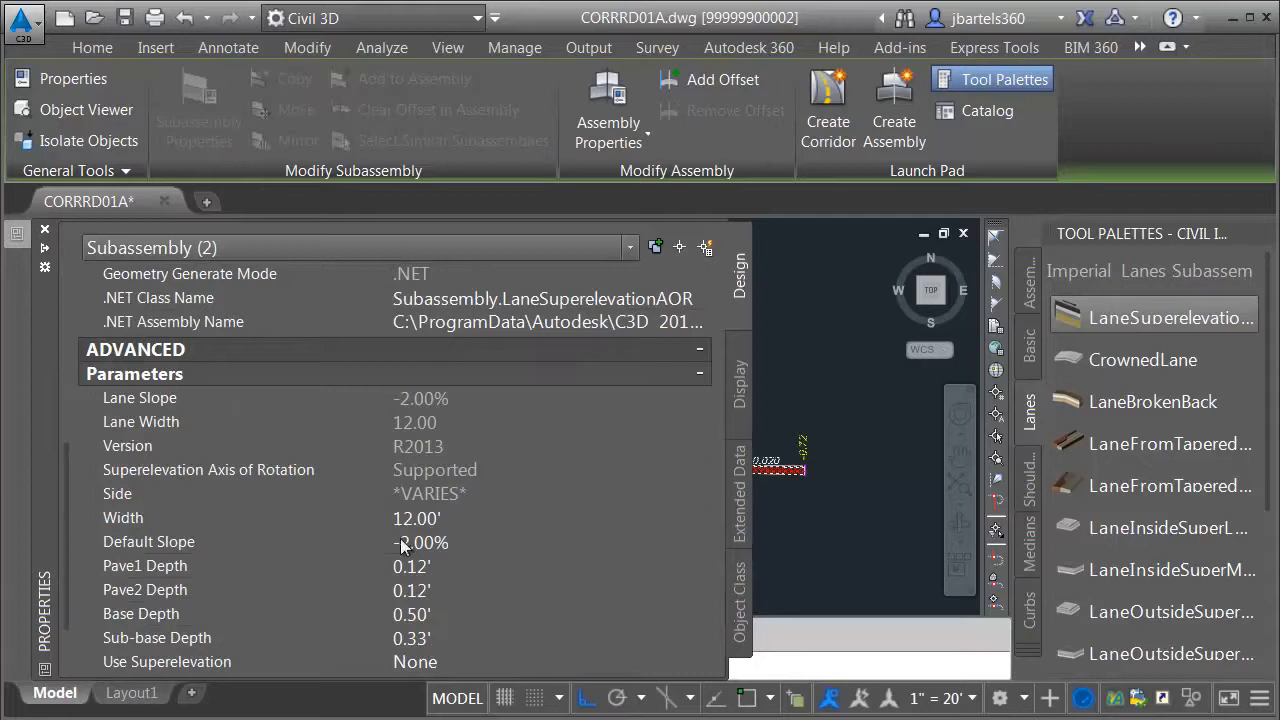
{"action": "left_click", "coordinate": [398, 543]}
{"action": "type", "text": "-3"}
{"action": "key", "text": "Tab"}
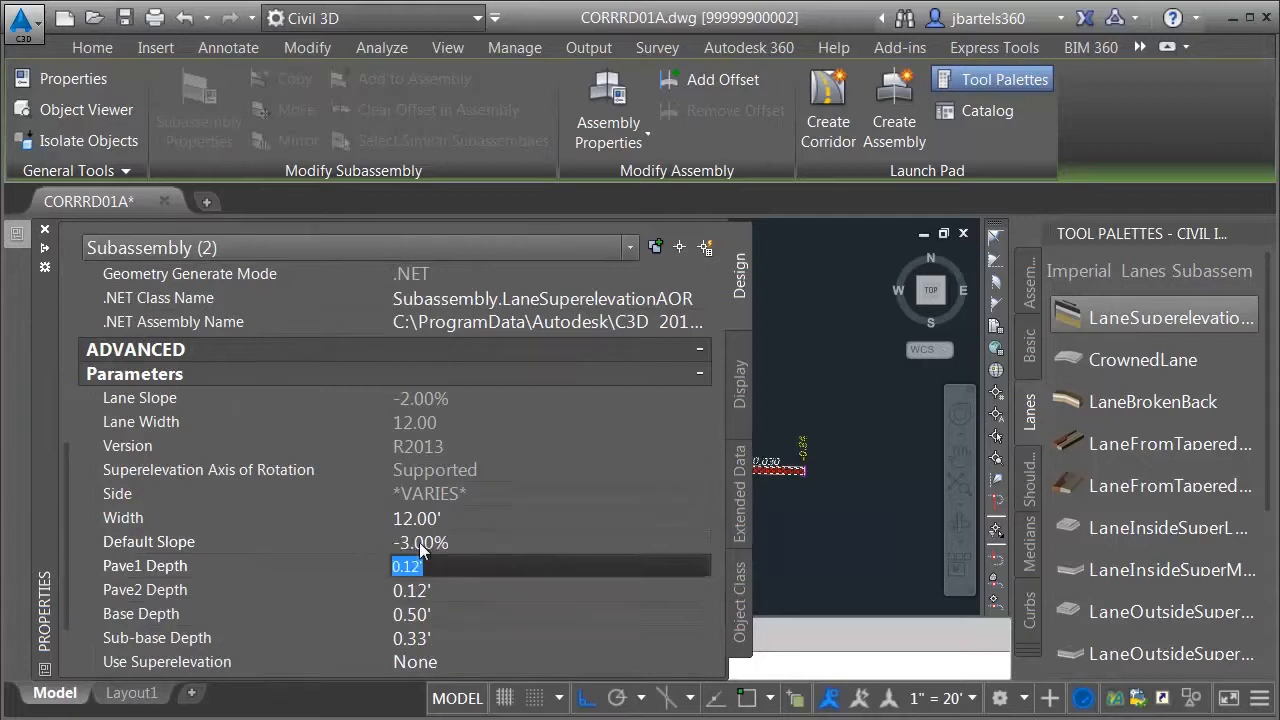
{"action": "key", "text": "Escape"}
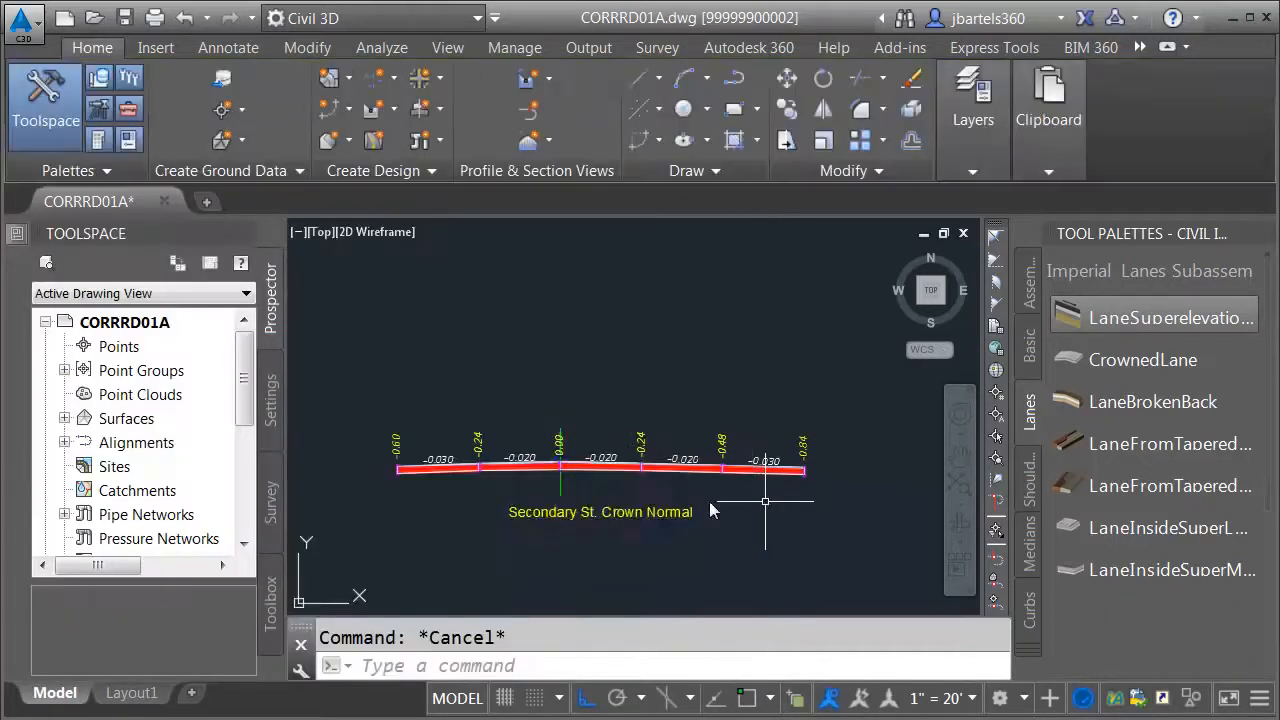
- Set Use Superelevation to Right Lane Inside for the two -2% lanes on the right side of the assembly
{"action": "scroll", "coordinate": [600, 492], "scroll_direction": "up", "scroll_amount": 2}
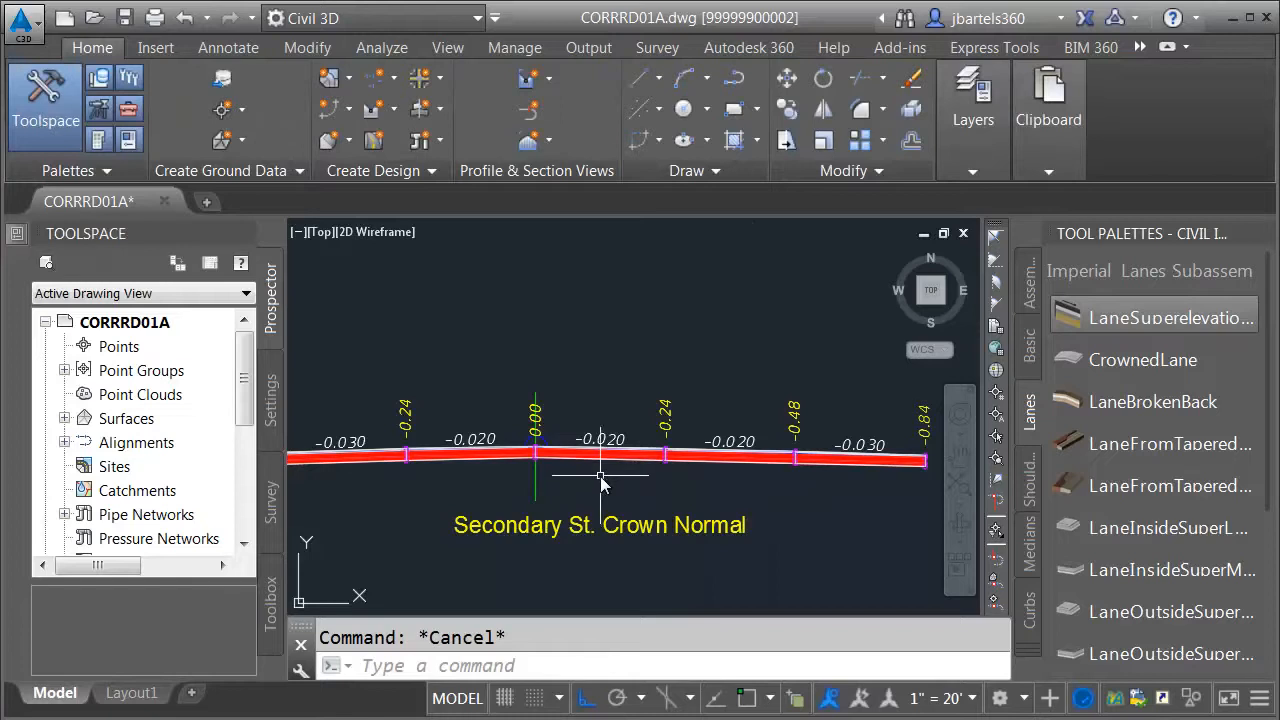
{"action": "left_click", "coordinate": [685, 494]}
{"action": "left_click", "coordinate": [655, 450]}
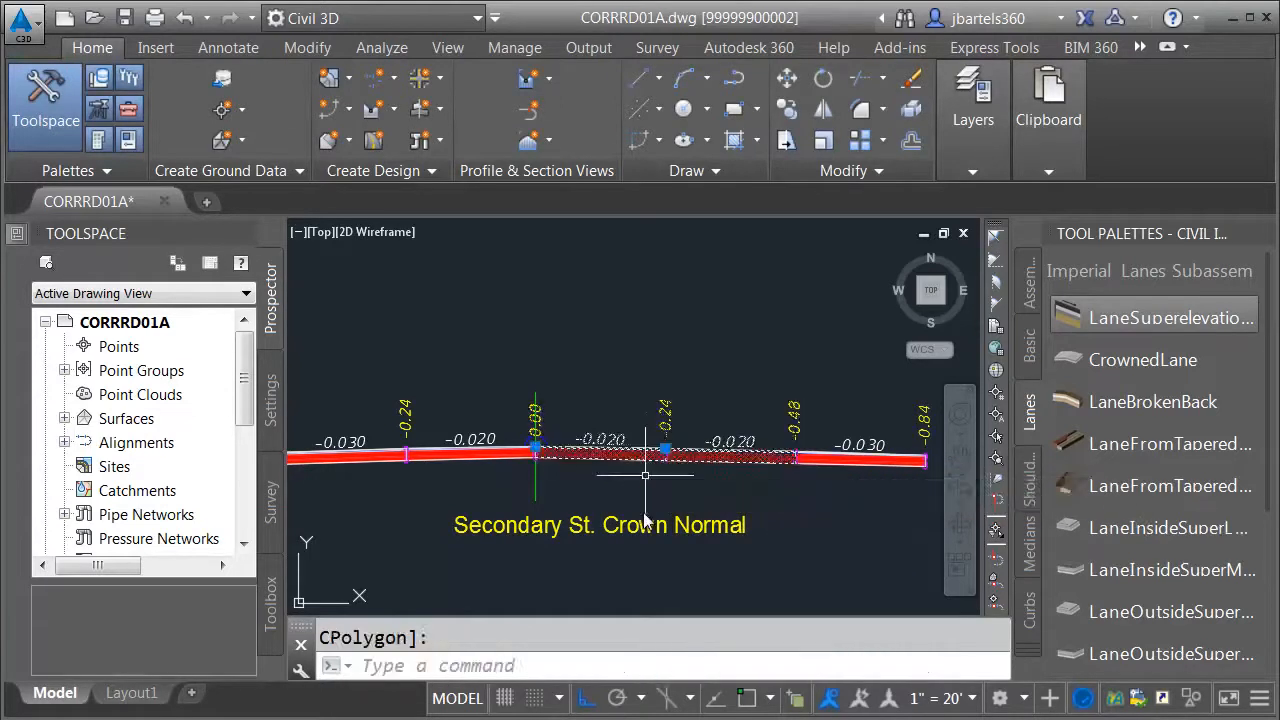
{"action": "mouse_move", "coordinate": [17, 233]}
{"action": "left_click_drag", "start_coordinate": [64, 296], "coordinate": [251, 528]}
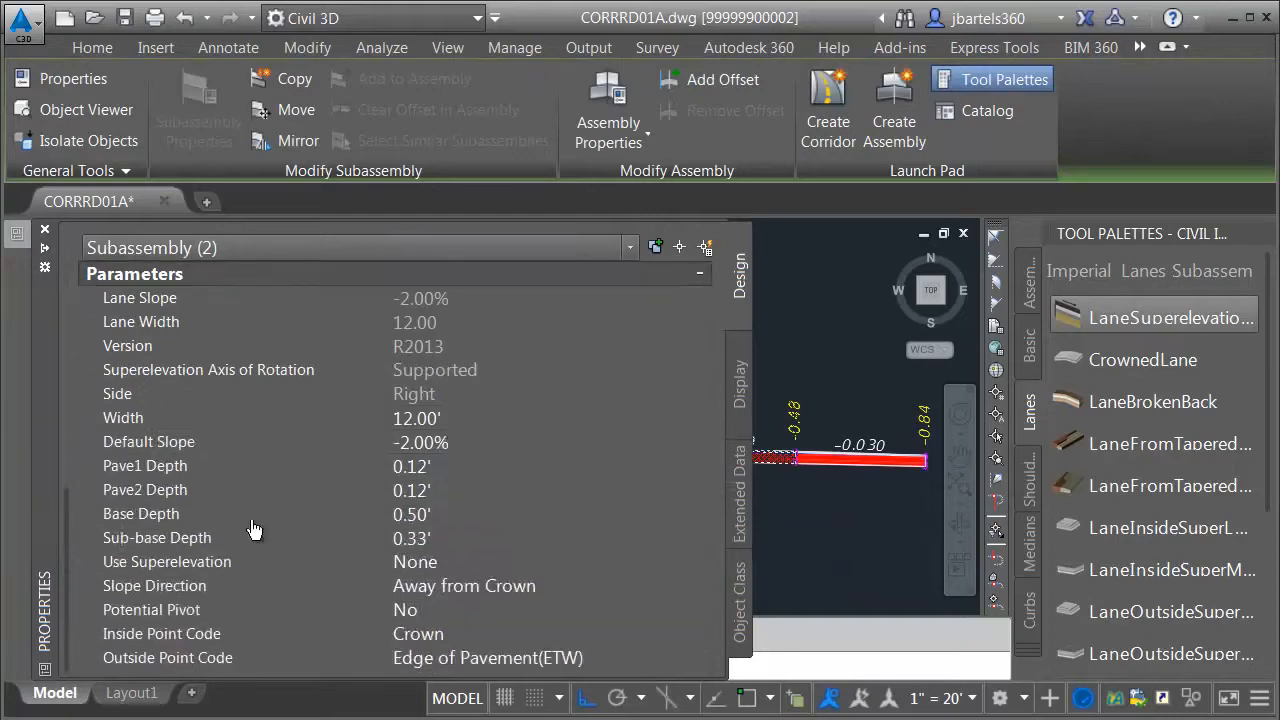
{"action": "left_click", "coordinate": [443, 559]}
{"action": "left_click", "coordinate": [455, 641]}
{"action": "key", "text": "Escape"}
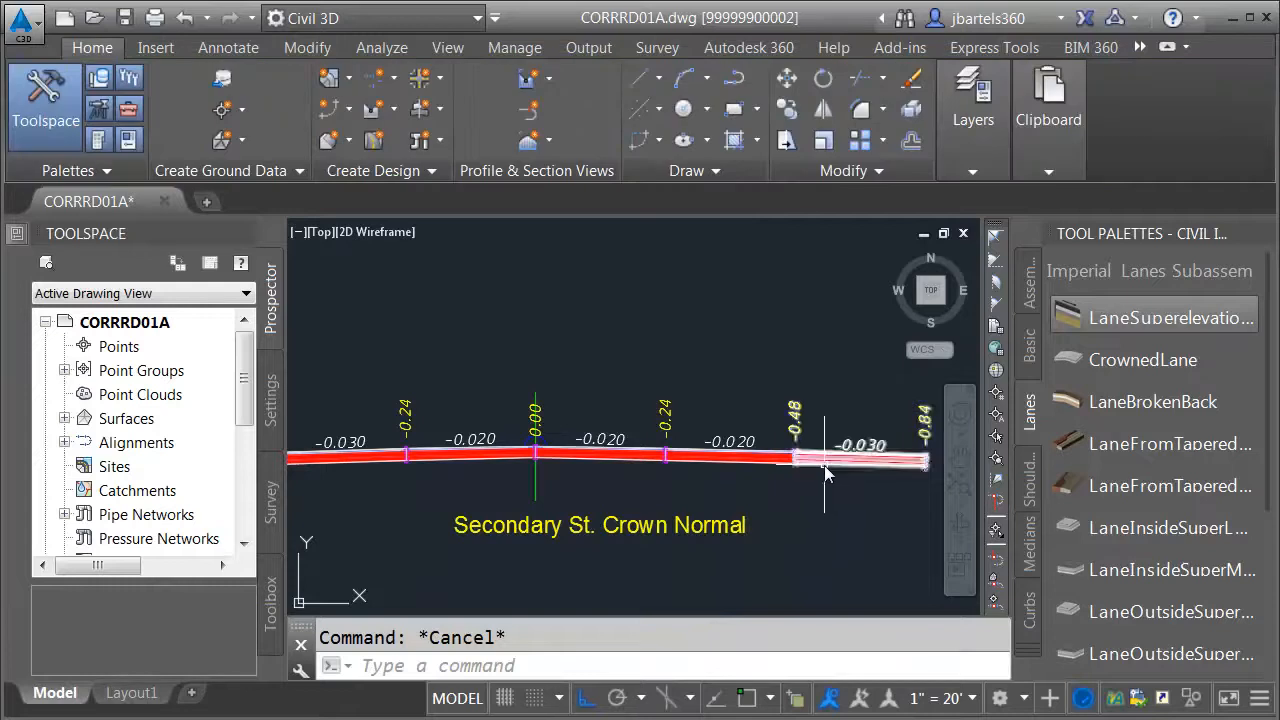
- Set Use Superelevation to Right Lane Outside for the outermost right lane of the assembly
{"action": "left_click", "coordinate": [824, 465]}
{"action": "mouse_move", "coordinate": [16, 238]}
{"action": "left_click_drag", "start_coordinate": [64, 288], "coordinate": [58, 535]}
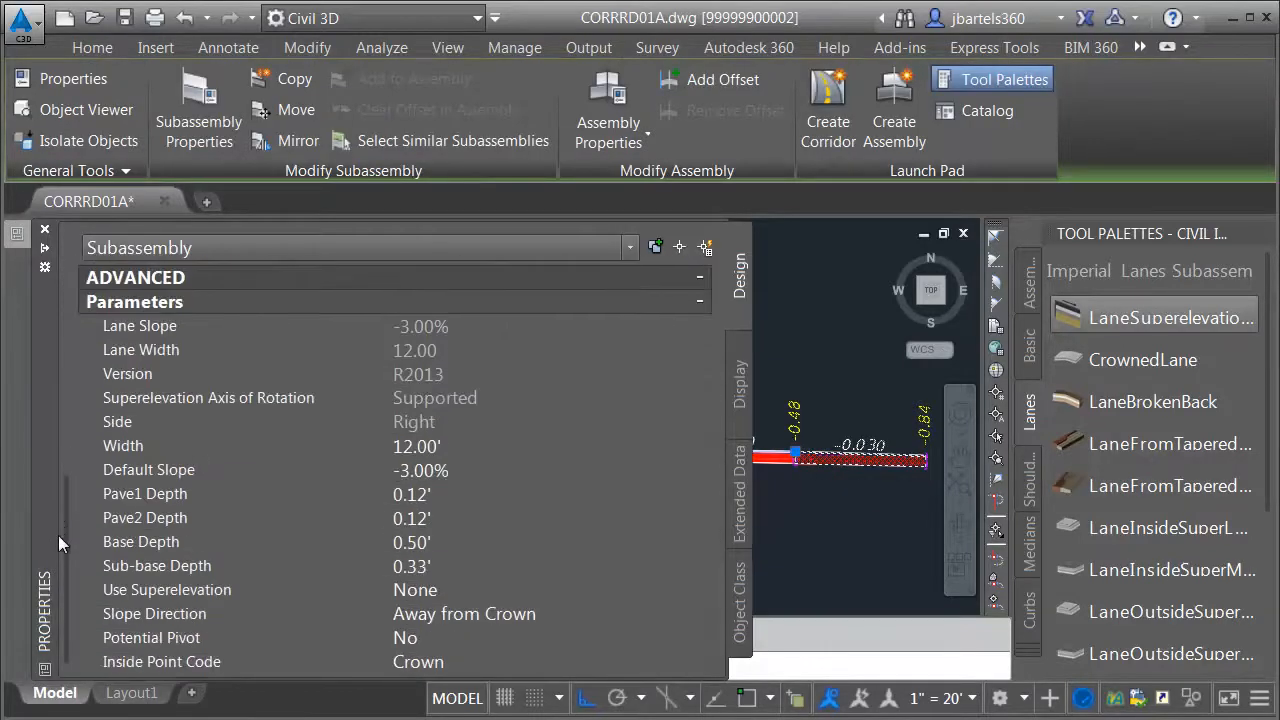
{"action": "left_click", "coordinate": [438, 590]}
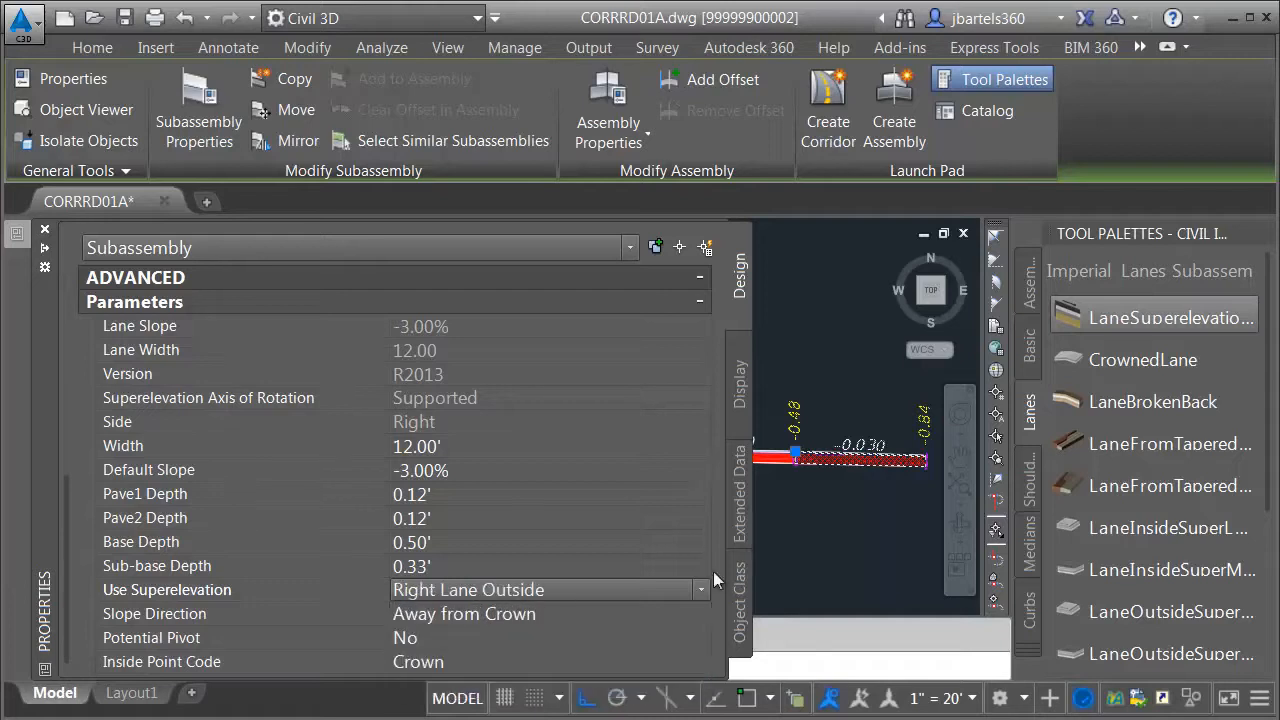
{"action": "key", "text": "Escape"}
{"action": "key", "text": "Escape"}
- Set Use Superelevation to Left Lane Inside for the left lane next to the assembly's centerline
{"action": "left_click", "coordinate": [464, 459]}
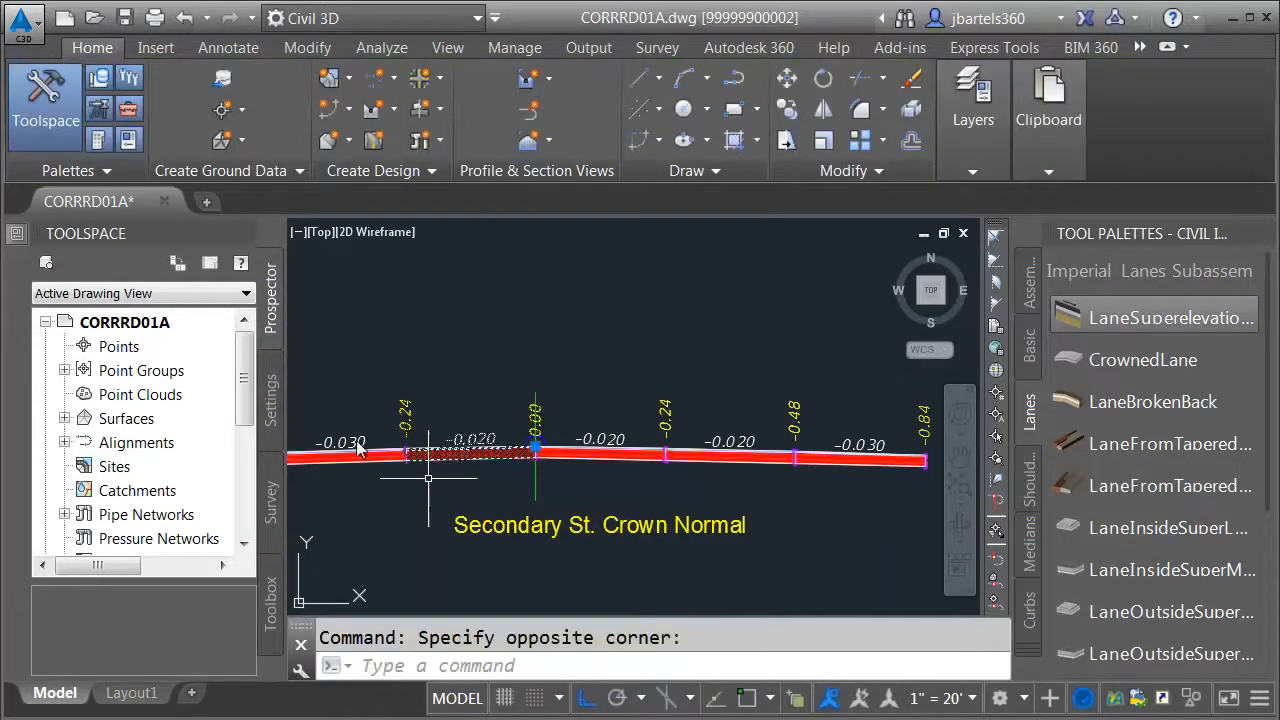
{"action": "mouse_move", "coordinate": [27, 252]}
{"action": "left_click_drag", "start_coordinate": [63, 305], "coordinate": [57, 517]}
{"action": "left_click", "coordinate": [453, 584]}
{"action": "left_click", "coordinate": [453, 584]}
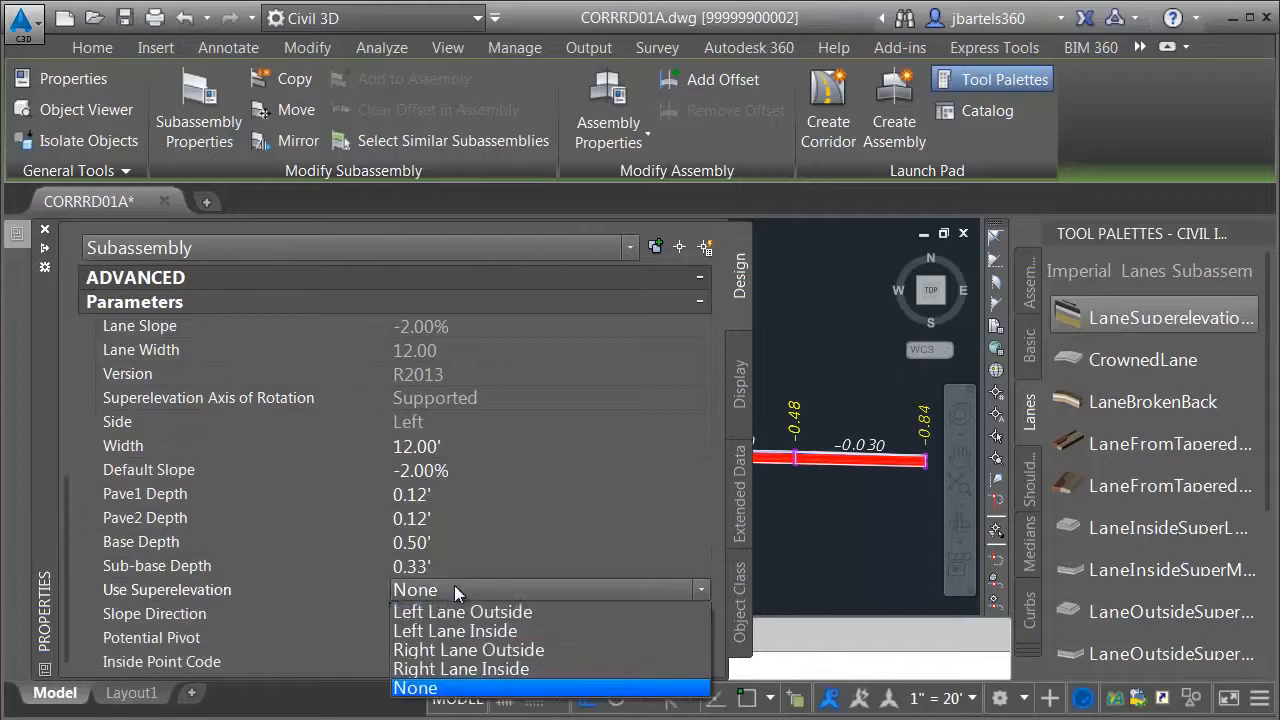
{"action": "left_click", "coordinate": [459, 631]}
{"action": "key", "text": "Escape"}
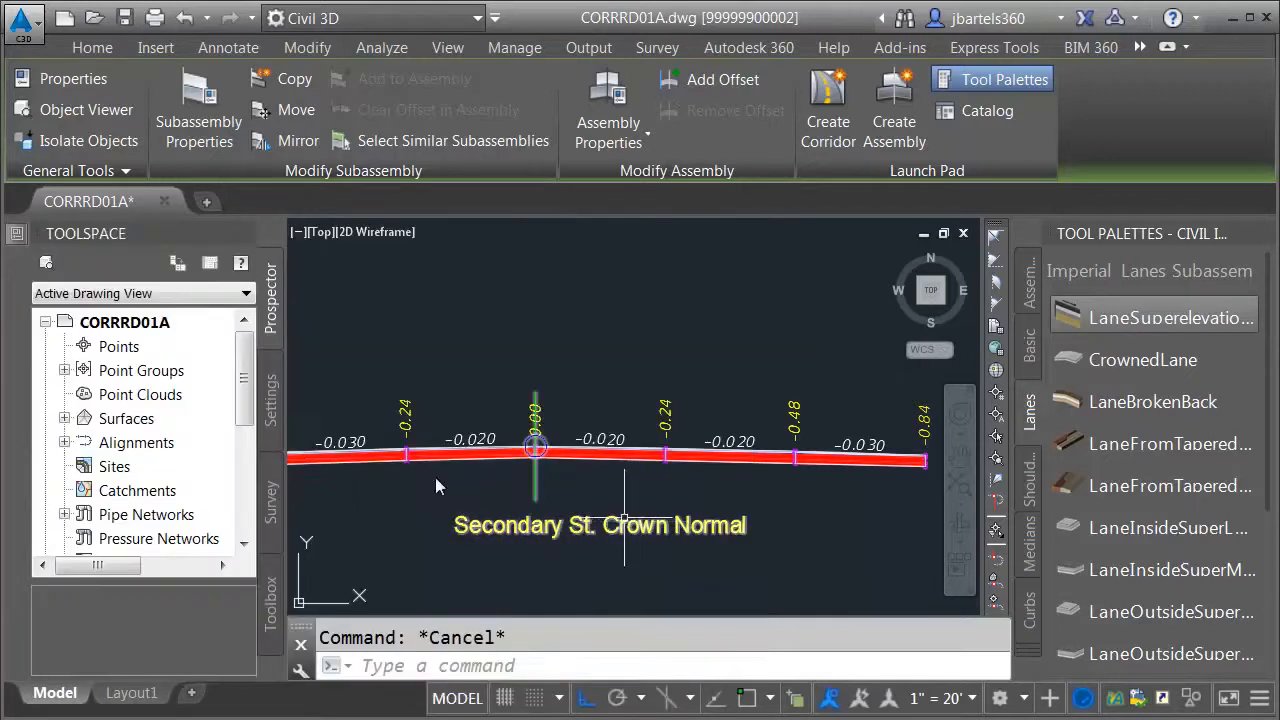
- Set Use Superelevation to Left Lane Outside for the outermost left lane of the assembly
{"action": "left_click", "coordinate": [345, 464]}
{"action": "mouse_move", "coordinate": [17, 235]}
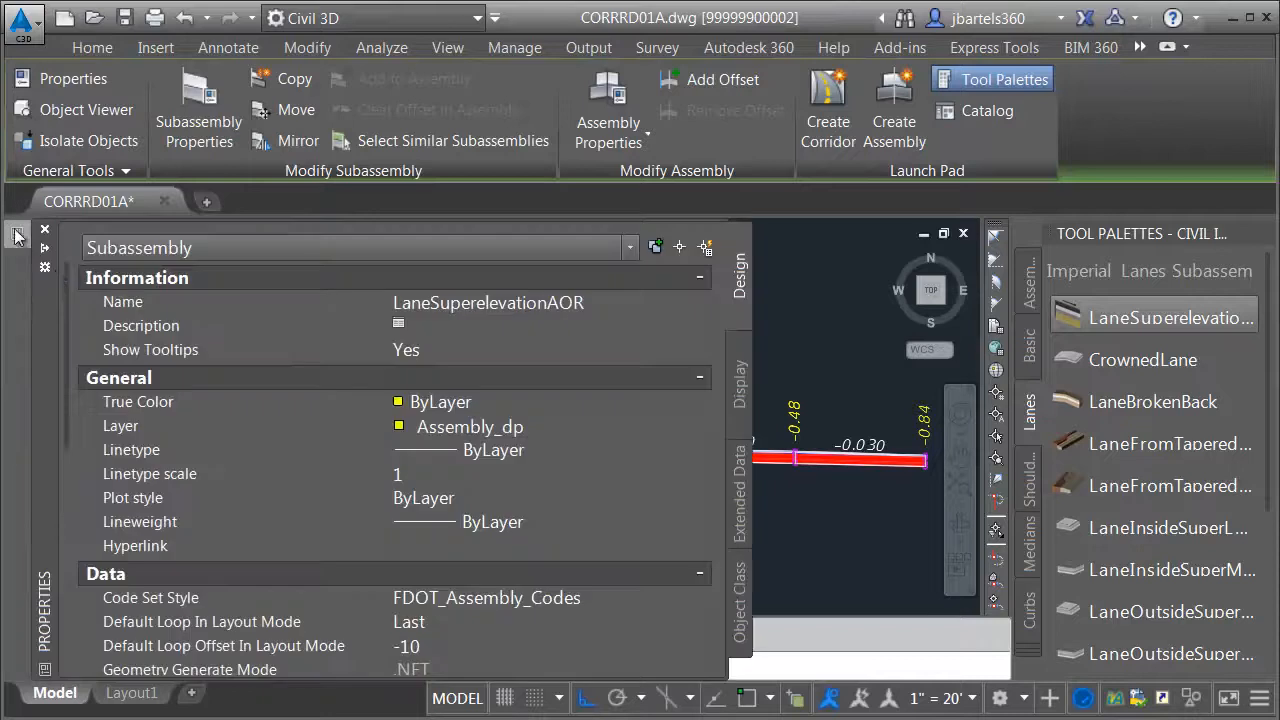
{"action": "left_click_drag", "start_coordinate": [68, 287], "coordinate": [61, 512]}
{"action": "left_click", "coordinate": [412, 616]}
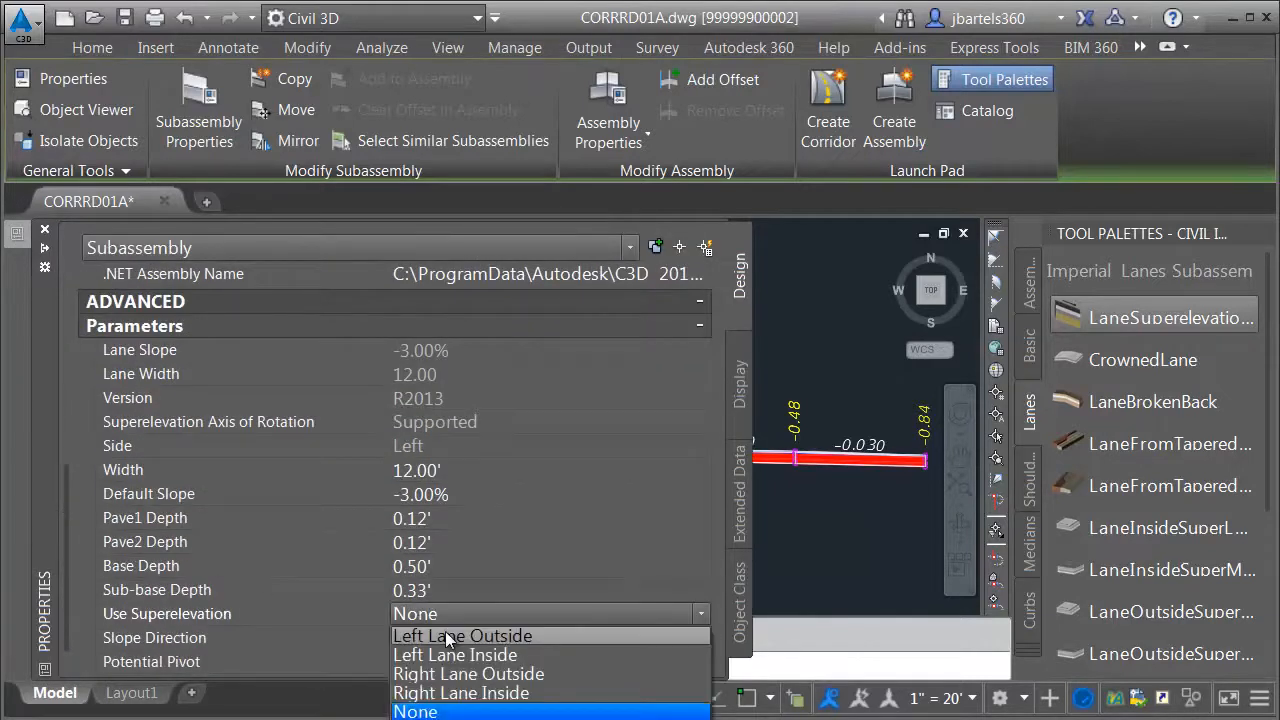
{"action": "left_click", "coordinate": [448, 637]}
{"action": "key", "text": "Escape"}
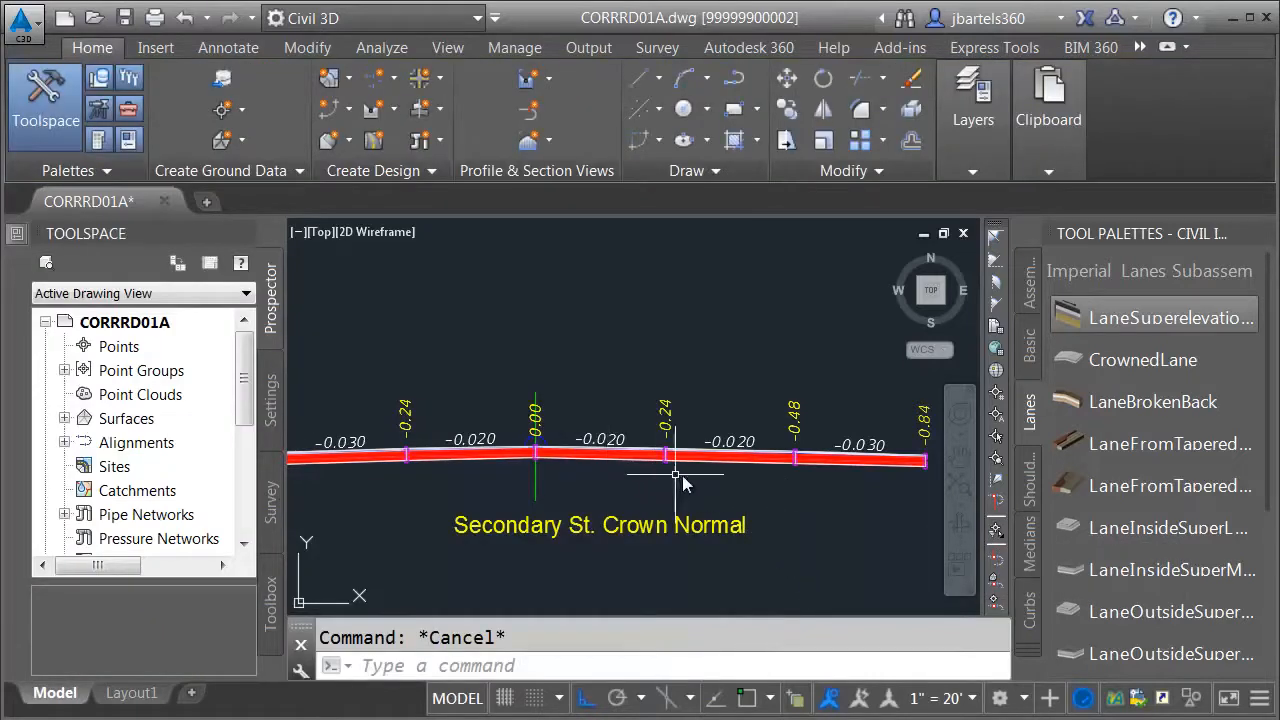
- Rename the right lane subassembly adjacent to the assembly's centerline as "RT turn lane INSIDE"
{"action": "mouse_move", "coordinate": [670, 488]}
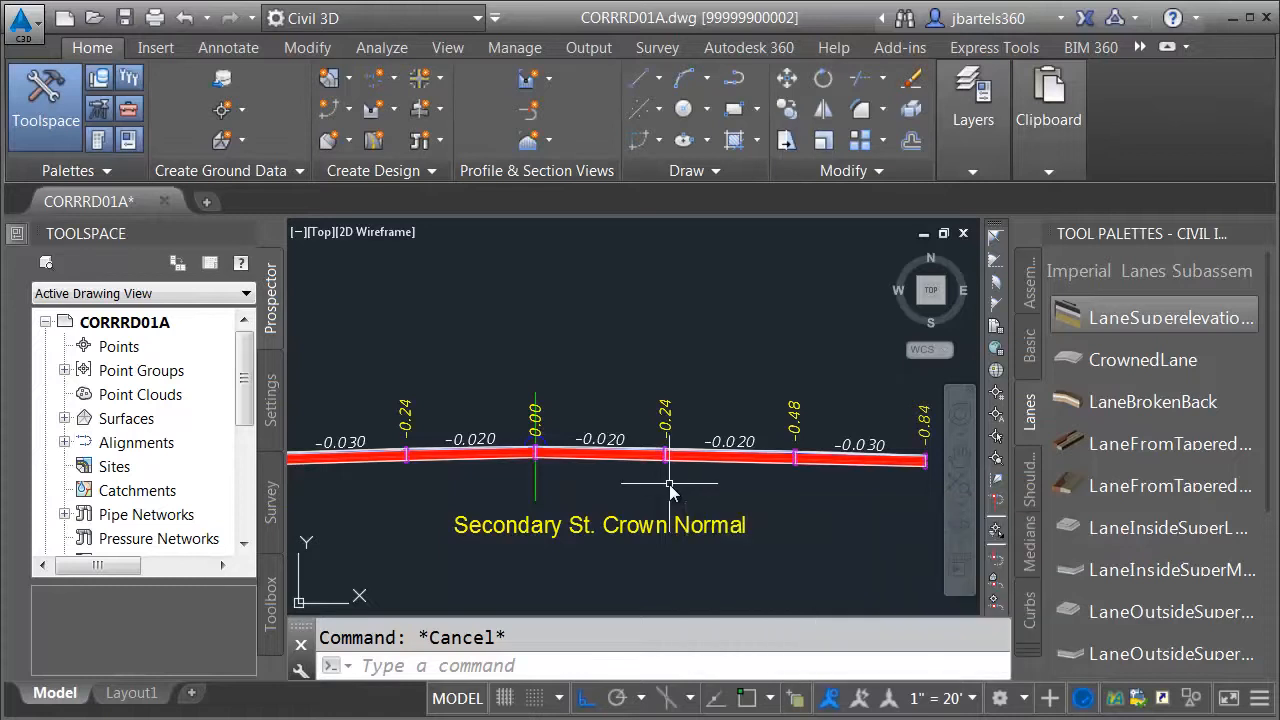
{"action": "scroll", "coordinate": [655, 489], "scroll_direction": "down", "scroll_amount": 4}
{"action": "middle_click_drag", "start_coordinate": [655, 345], "coordinate": [508, 595]}
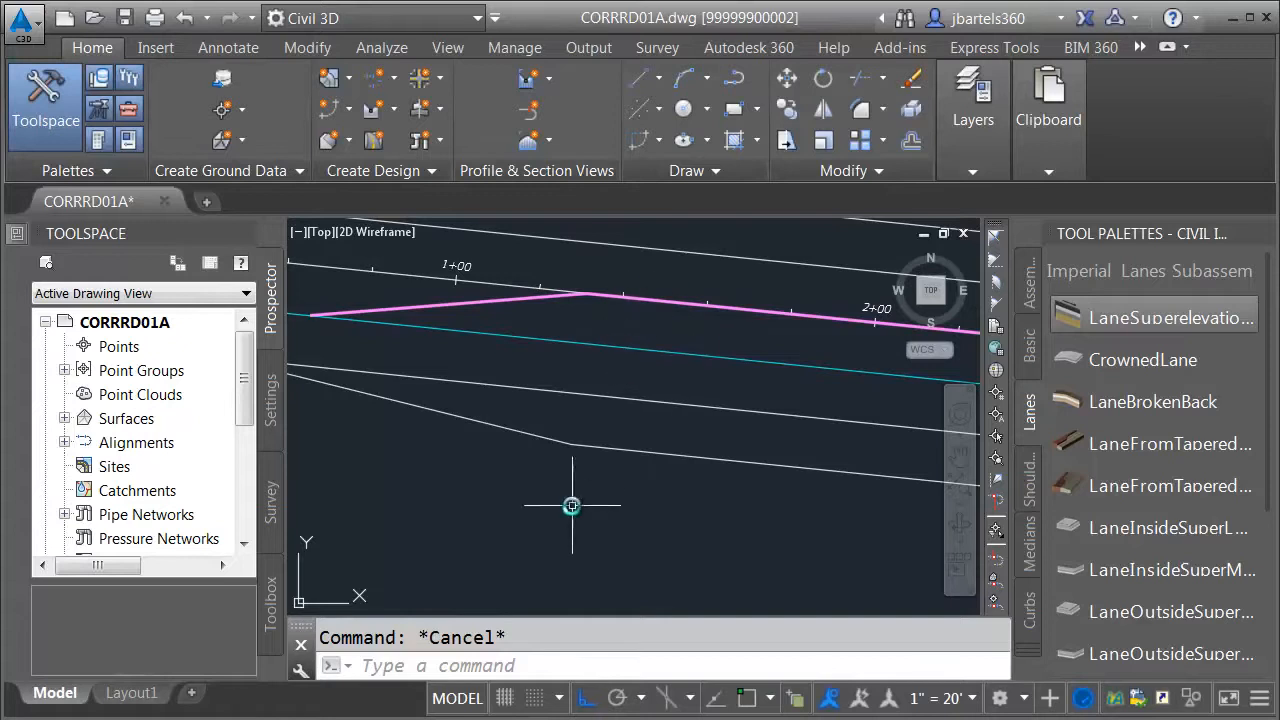
{"action": "scroll", "coordinate": [571, 506], "scroll_direction": "down", "scroll_amount": 2}
{"action": "middle_click_drag", "start_coordinate": [547, 580], "coordinate": [540, 503]}
{"action": "scroll", "coordinate": [540, 507], "scroll_direction": "up", "scroll_amount": 4}
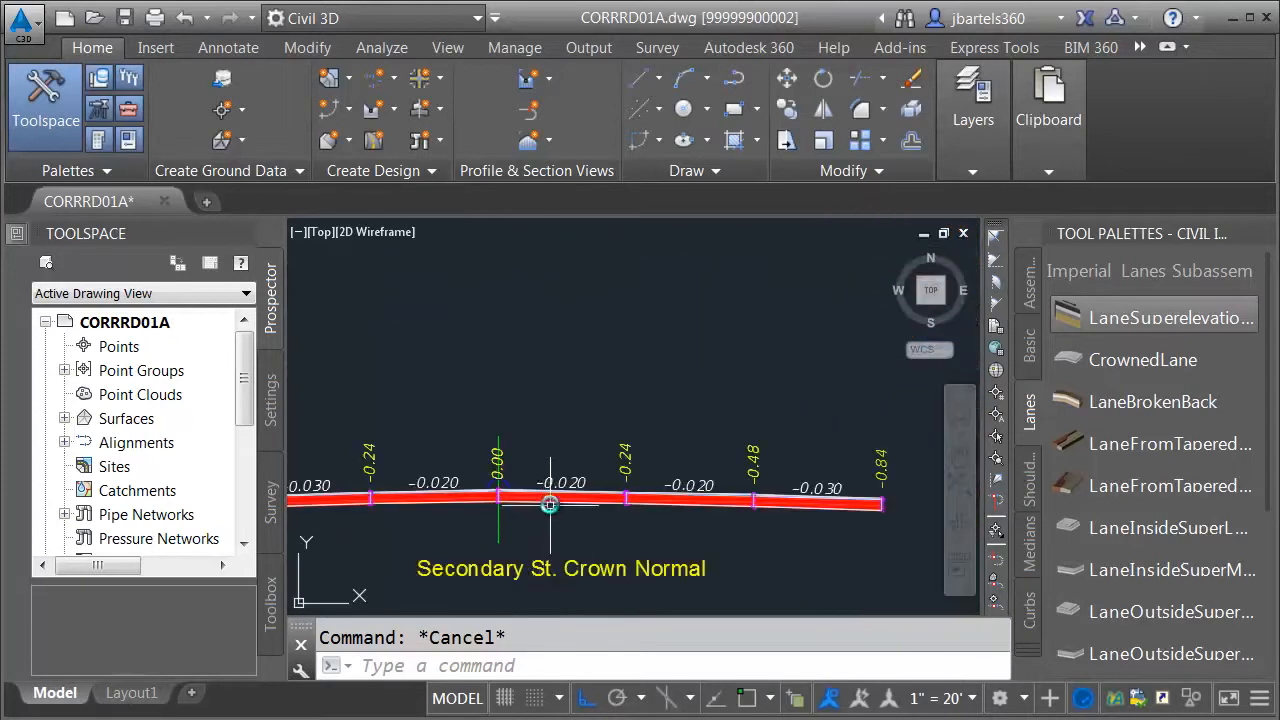
{"action": "left_click", "coordinate": [547, 500]}
{"action": "mouse_move", "coordinate": [17, 234]}
{"action": "left_click", "coordinate": [418, 308]}
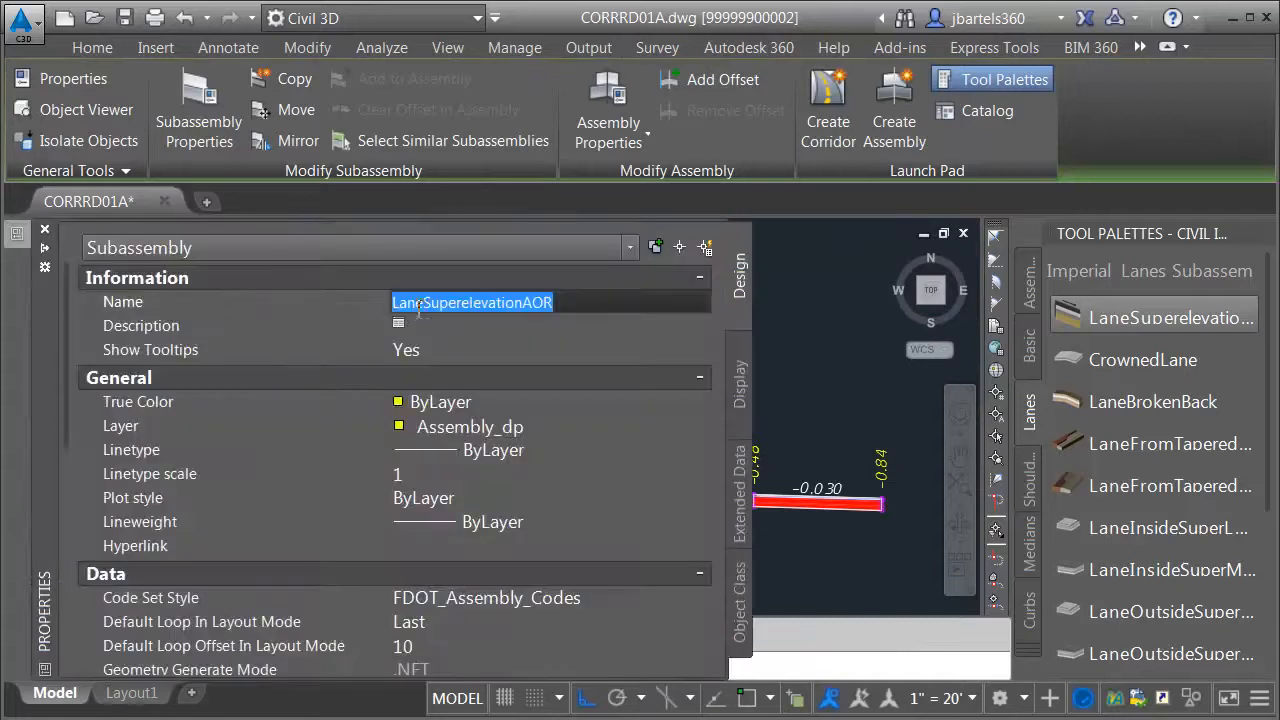
{"action": "type", "text": "RT turn lane"}
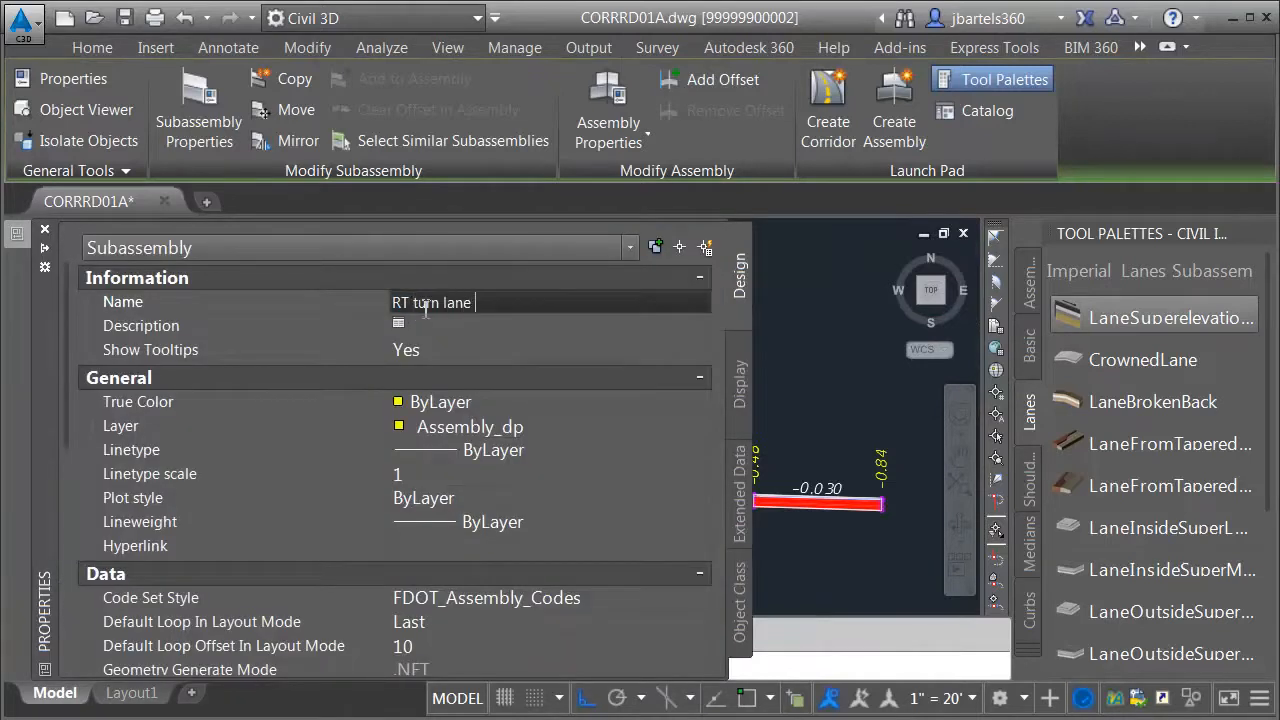
{"action": "key", "text": "Return"}
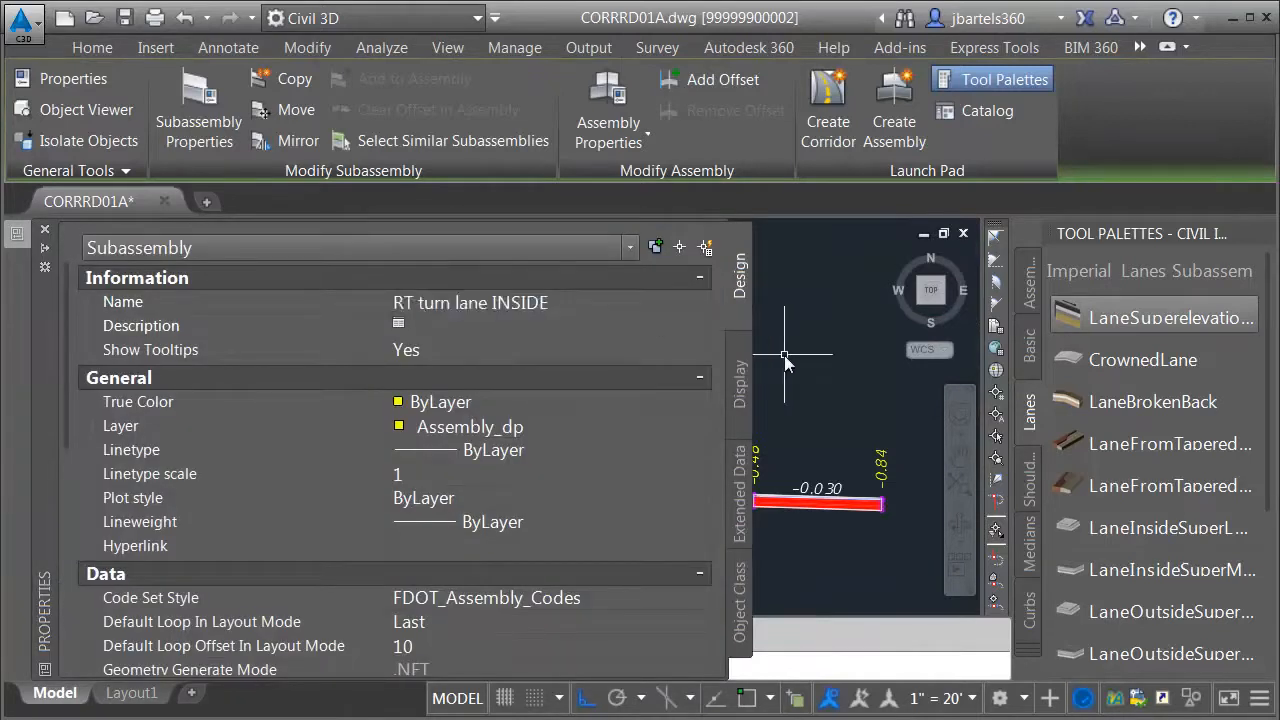
{"action": "key", "text": "Escape"}
- Rename the middle lane subassembly on the right side of the assembly as "RT Lane #1"
{"action": "left_click", "coordinate": [663, 495]}
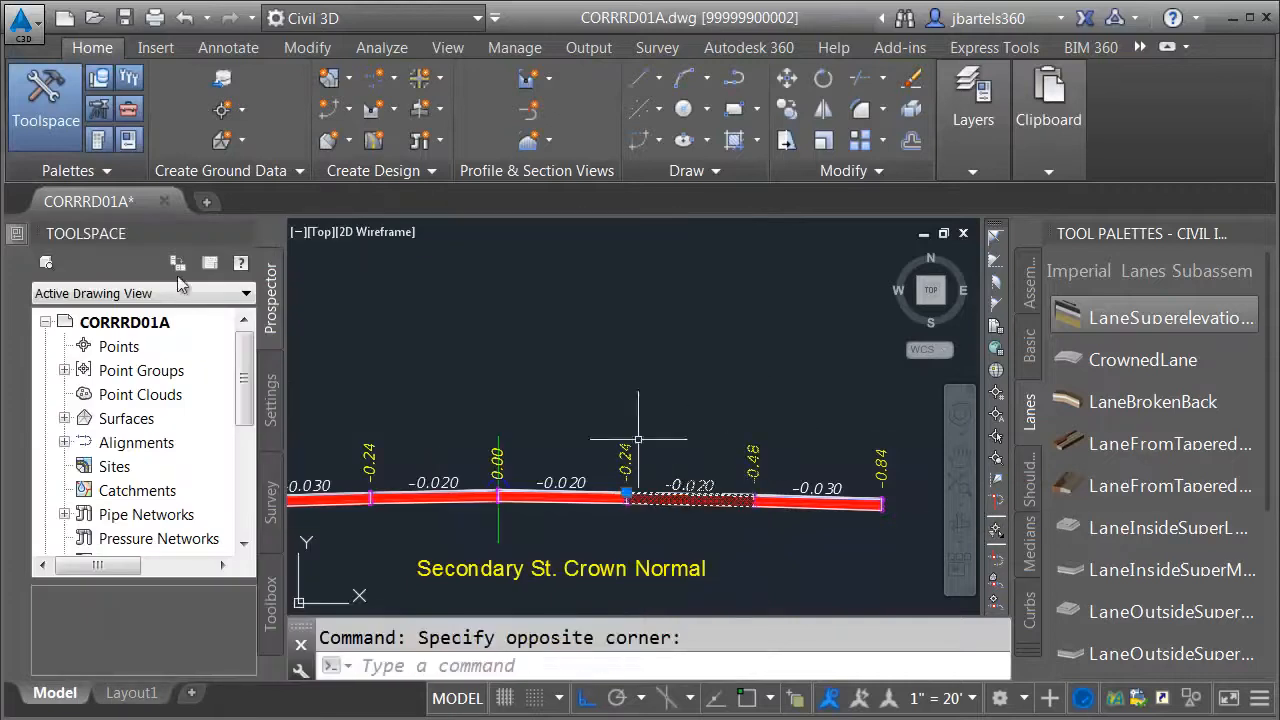
{"action": "mouse_move", "coordinate": [17, 234]}
{"action": "left_click", "coordinate": [453, 305]}
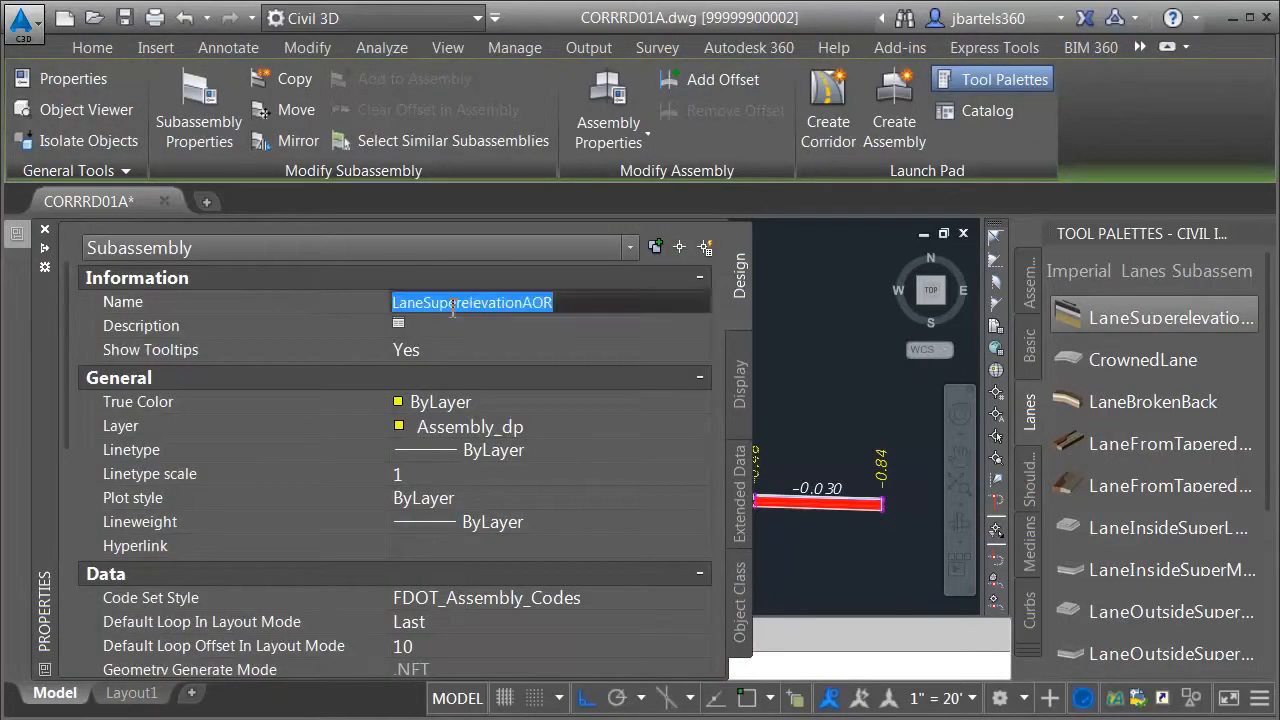
{"action": "type", "text": "RT Lane"}
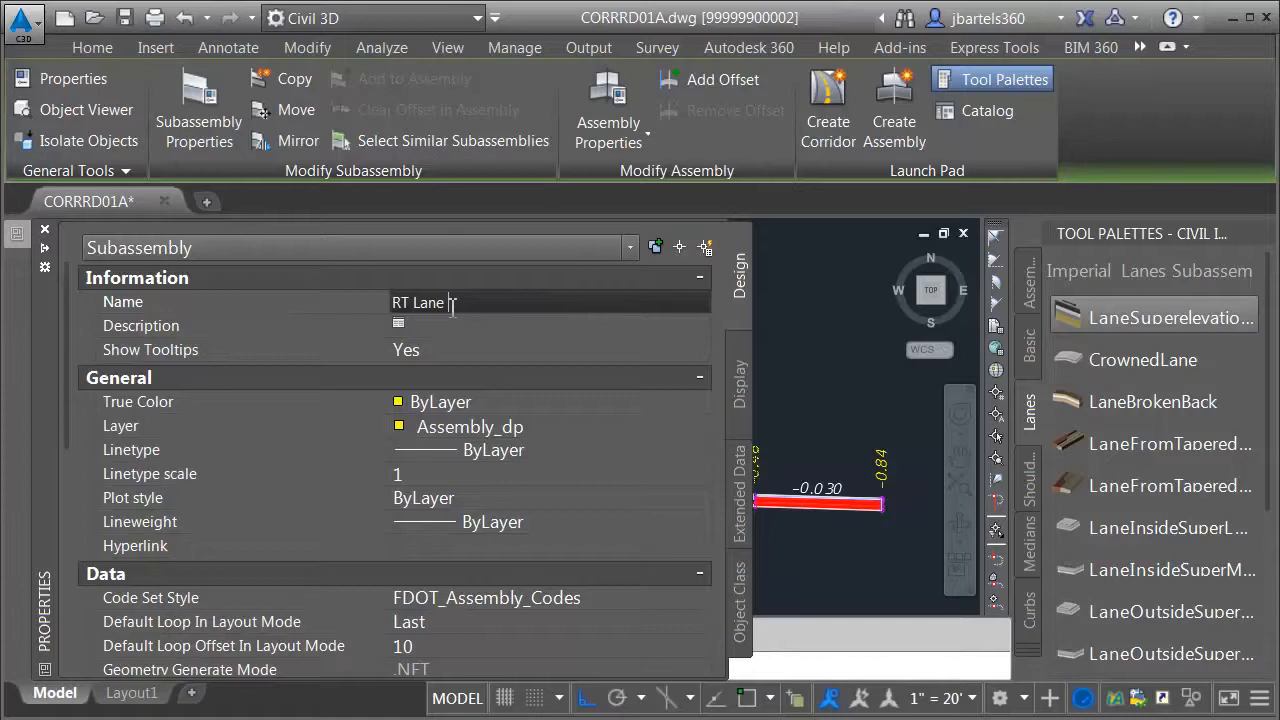
{"action": "type", "text": " #1"}
{"action": "key", "text": "Return"}
{"action": "key", "text": "Escape"}
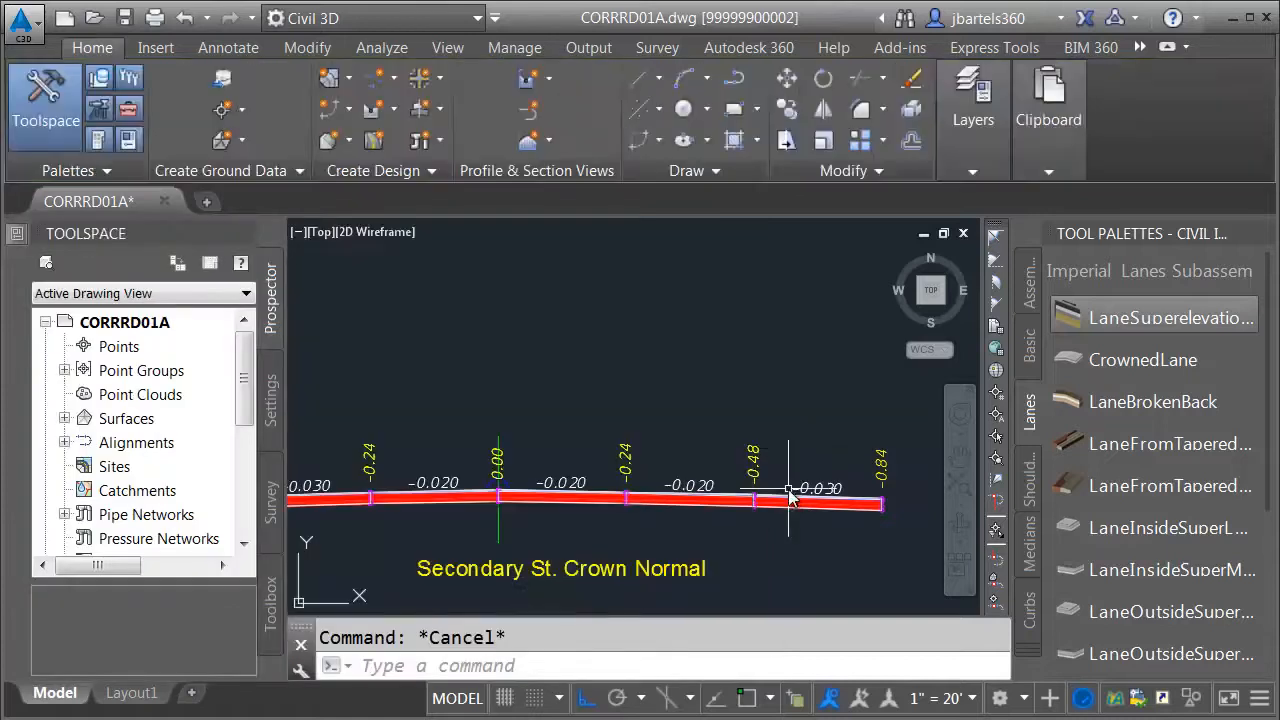
- Rename the outermost right lane subassembly as "RT turn lane OUTSIDE"
{"action": "left_click", "coordinate": [787, 503]}
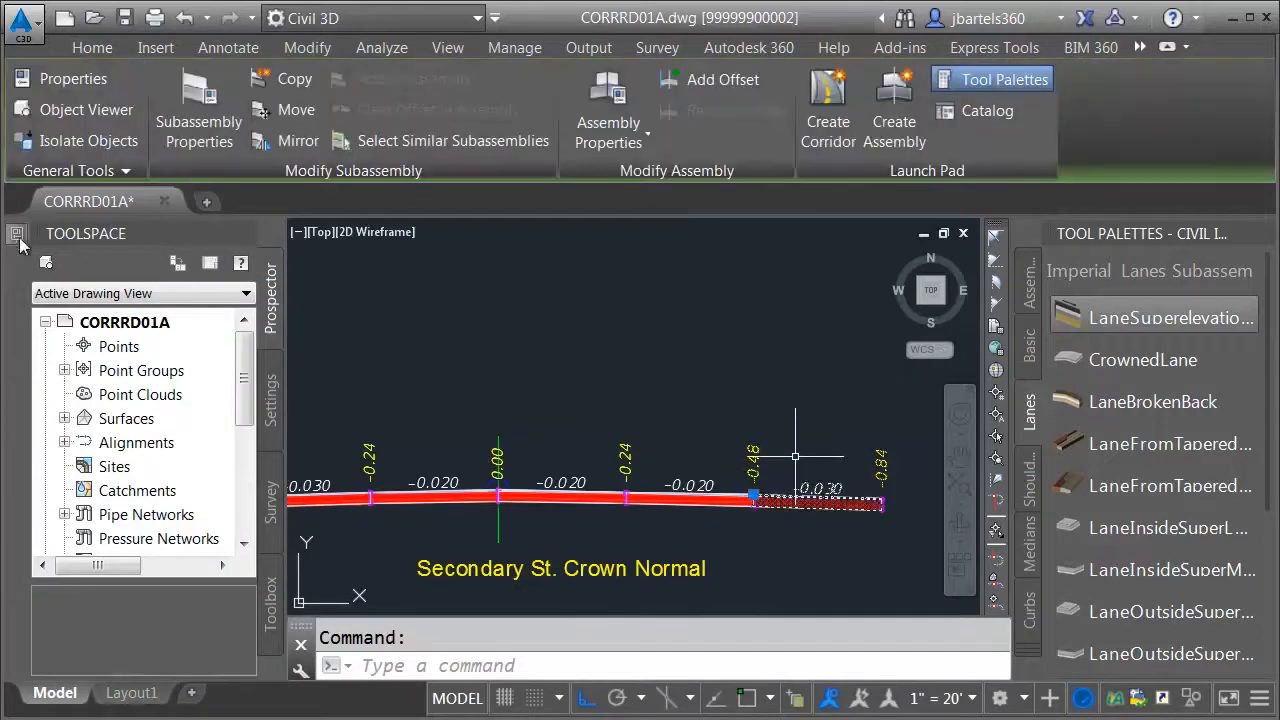
{"action": "mouse_move", "coordinate": [27, 240]}
{"action": "left_click", "coordinate": [445, 303]}
{"action": "type", "text": "RT turn lane OUTSIDE"}
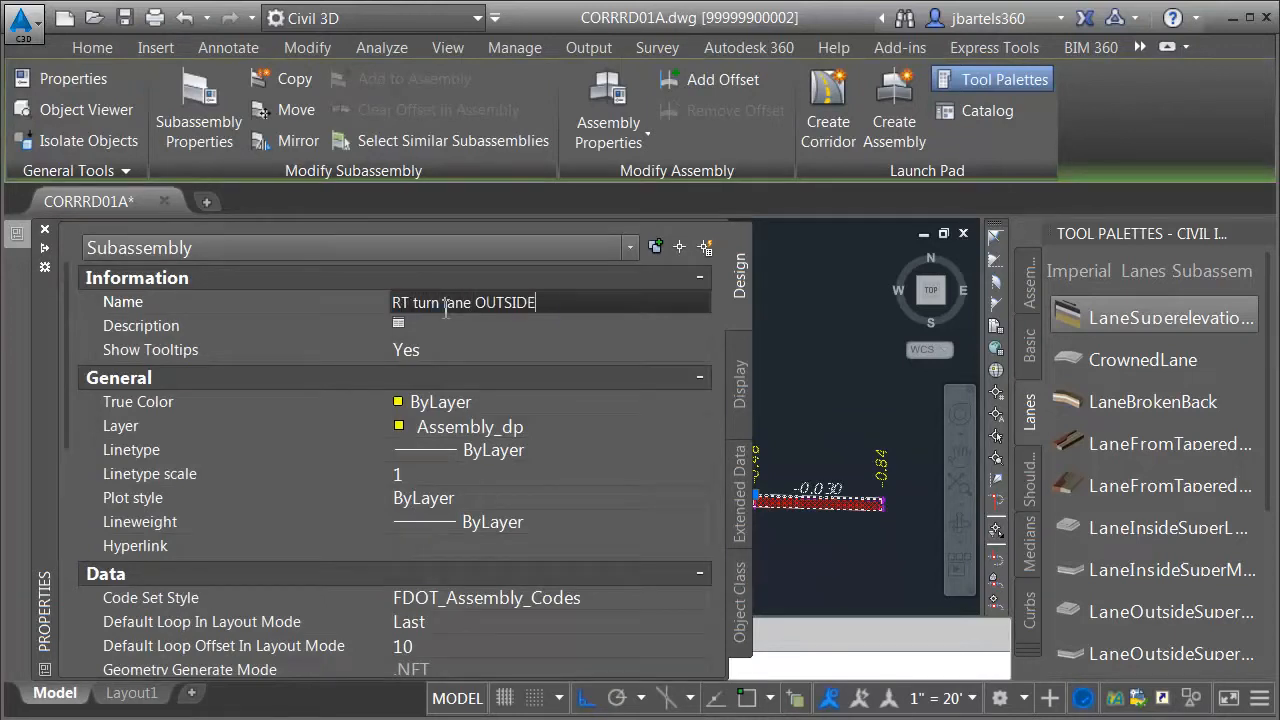
{"action": "key", "text": "Return"}
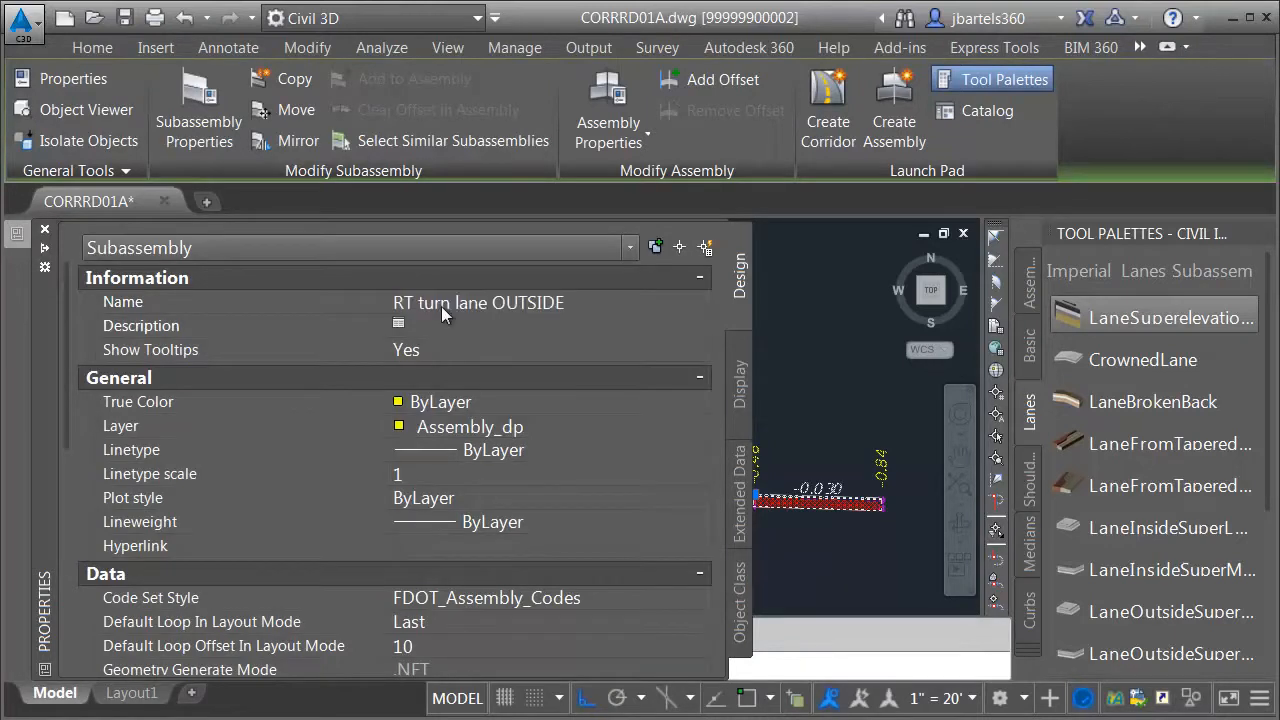
{"action": "key", "text": "Escape"}
- Rename the left lane subassembly adjacent to the assembly's centerline as "LT Lane #1"
{"action": "left_click", "coordinate": [413, 500]}
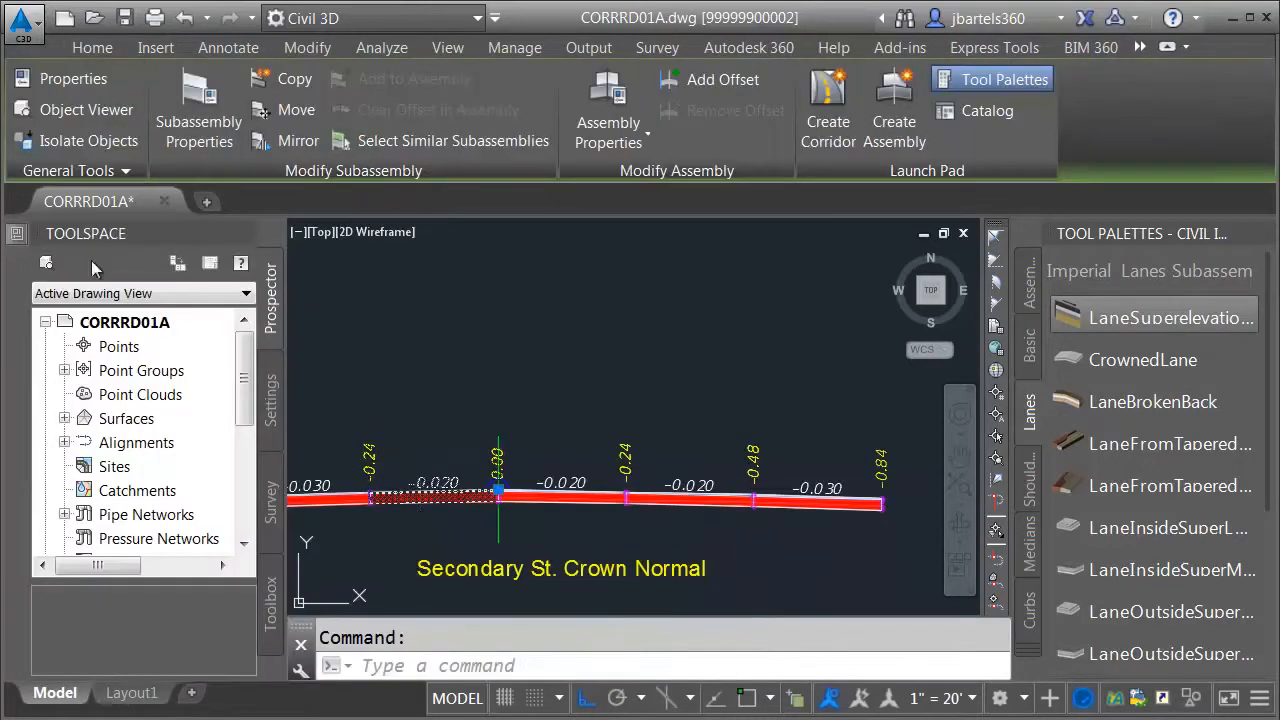
{"action": "mouse_move", "coordinate": [13, 240]}
{"action": "left_click", "coordinate": [453, 302]}
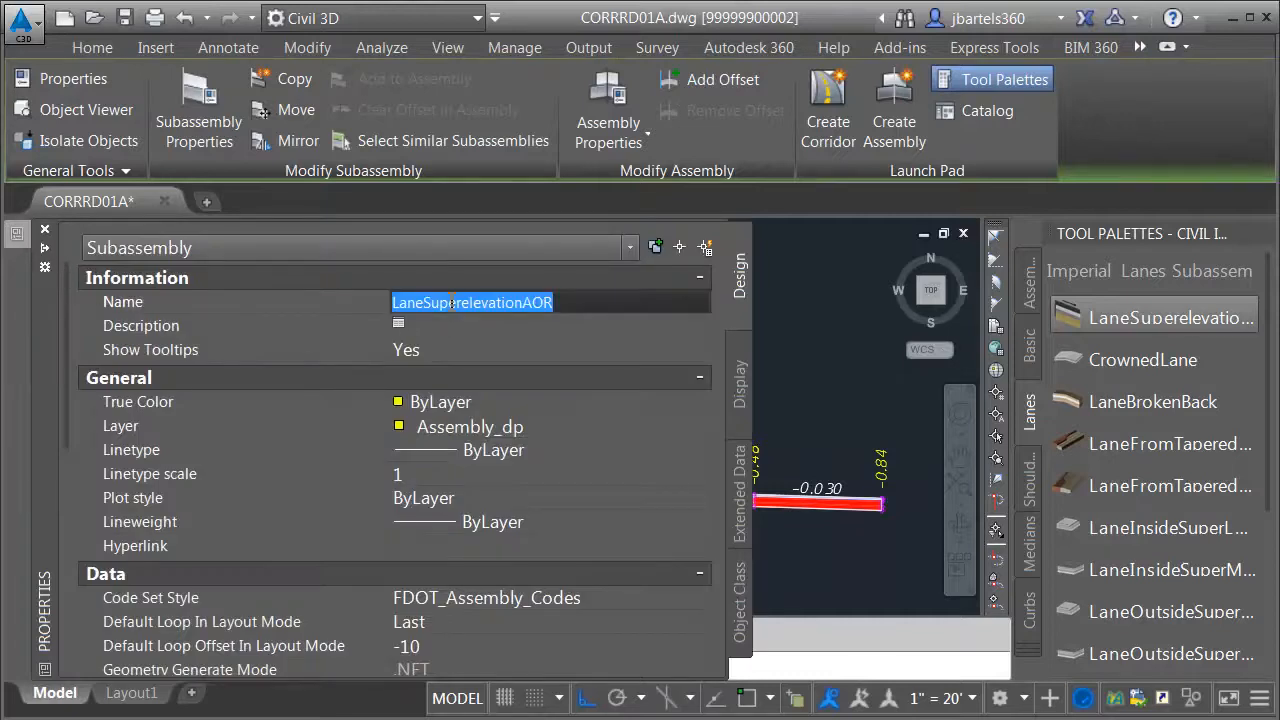
{"action": "type", "text": "LT Lane #1"}
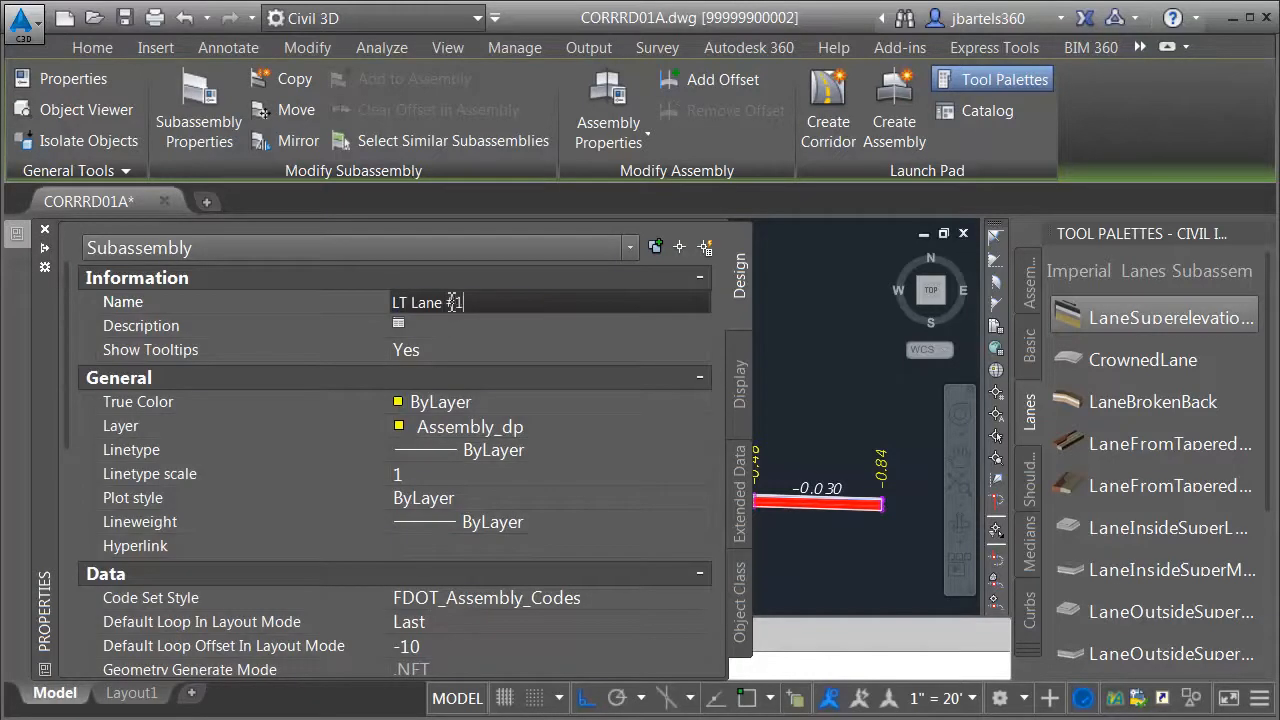
{"action": "key", "text": "Return"}
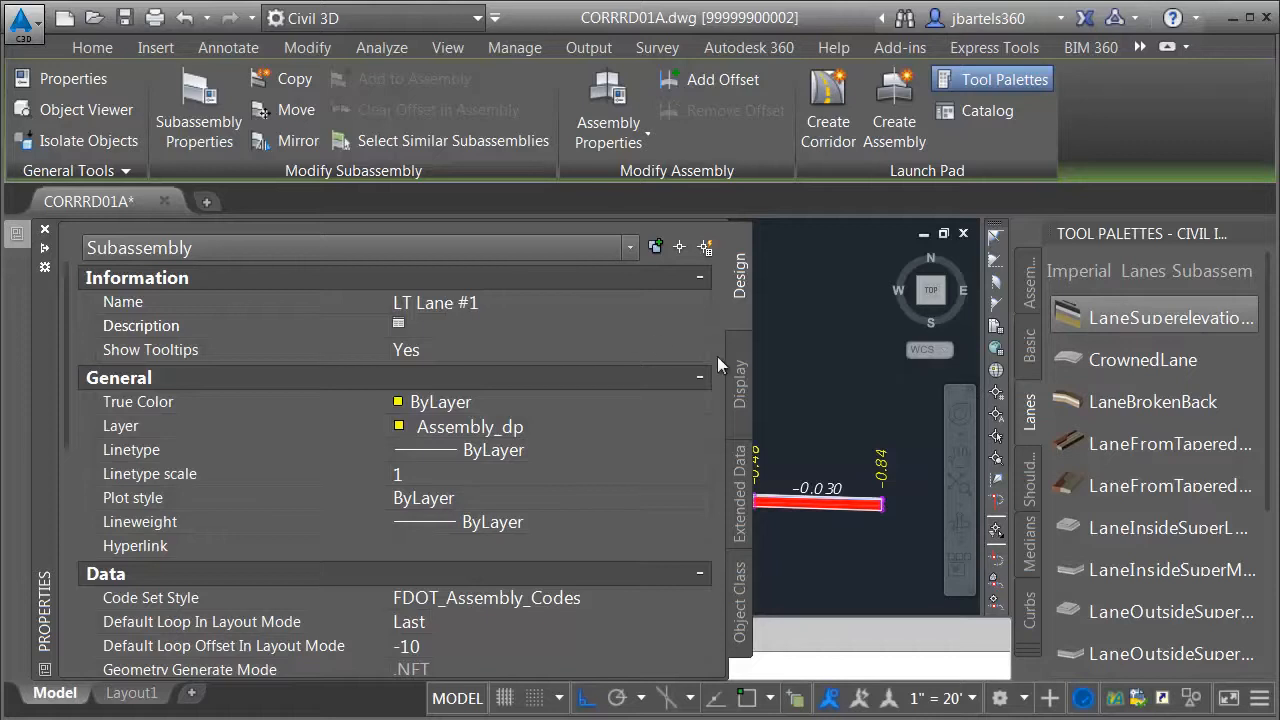
{"action": "key", "text": "Escape"}
- Rename the outermost left lane subassembly as "LT turn lane OUTSIDE" and clear the selection
{"action": "left_click", "coordinate": [324, 495]}
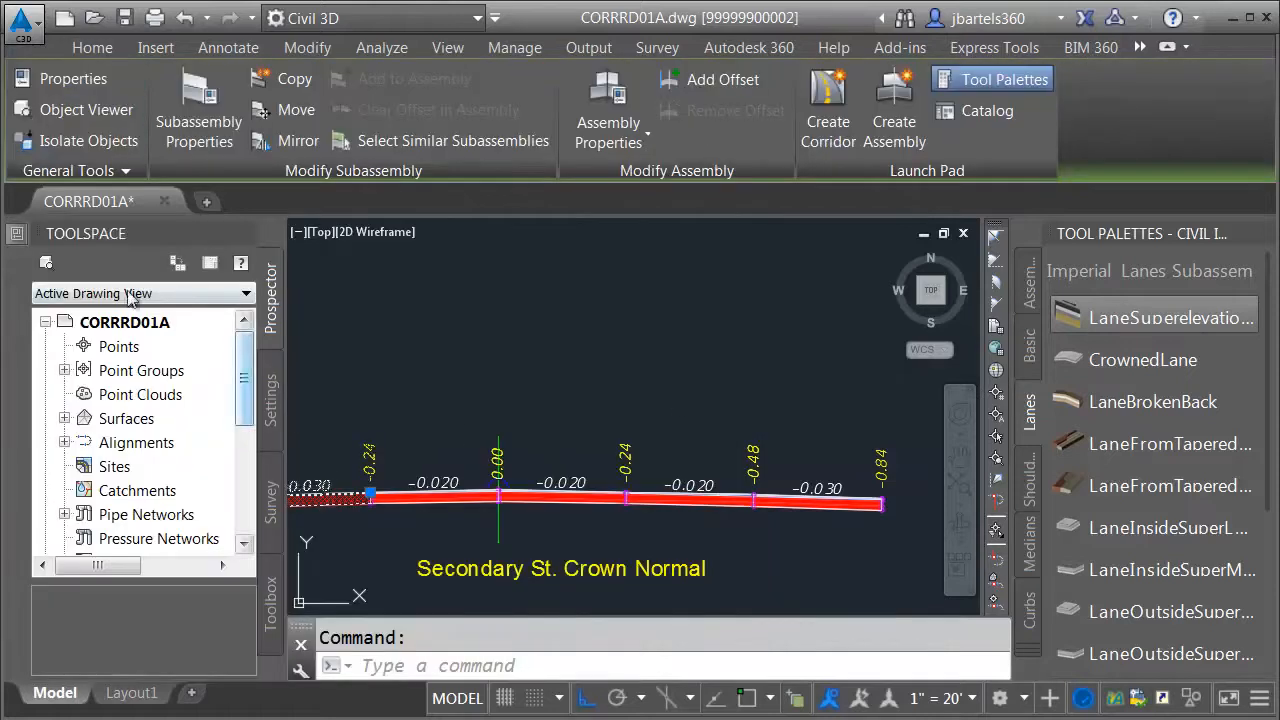
{"action": "key", "text": "ctrl+1"}
{"action": "left_click", "coordinate": [425, 302]}
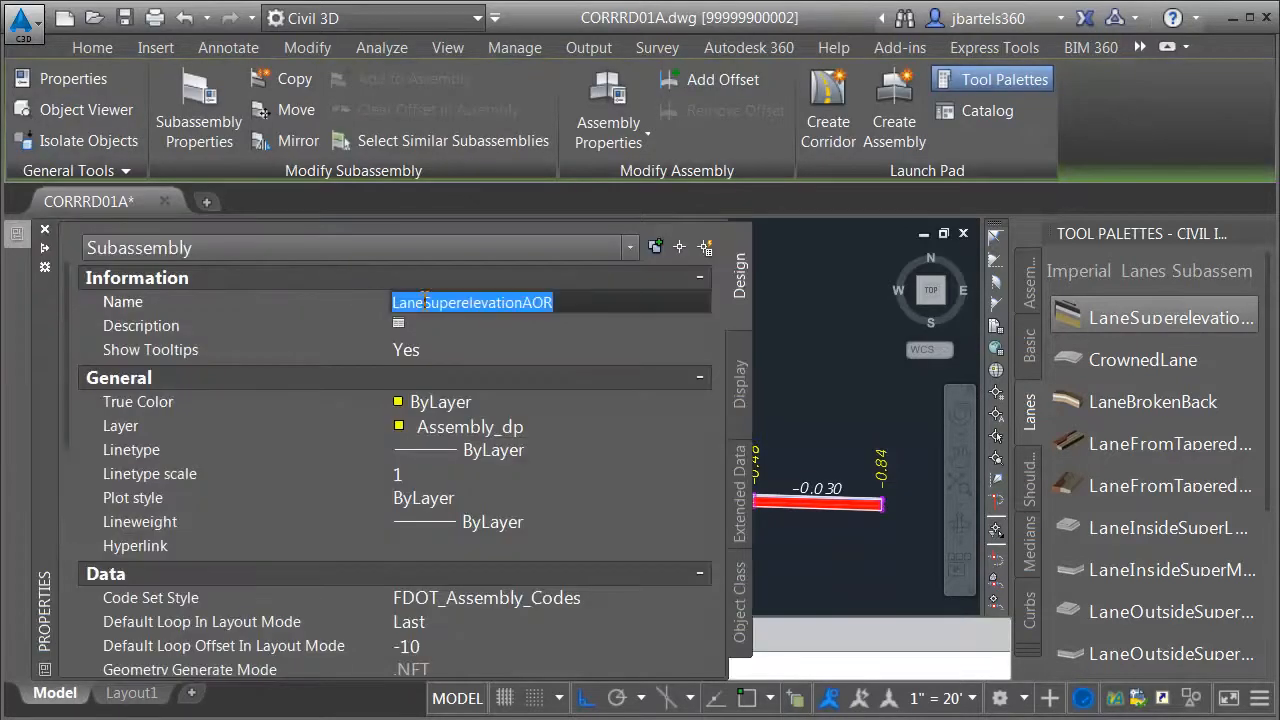
{"action": "type", "text": "LT turn lane OUTSI"}
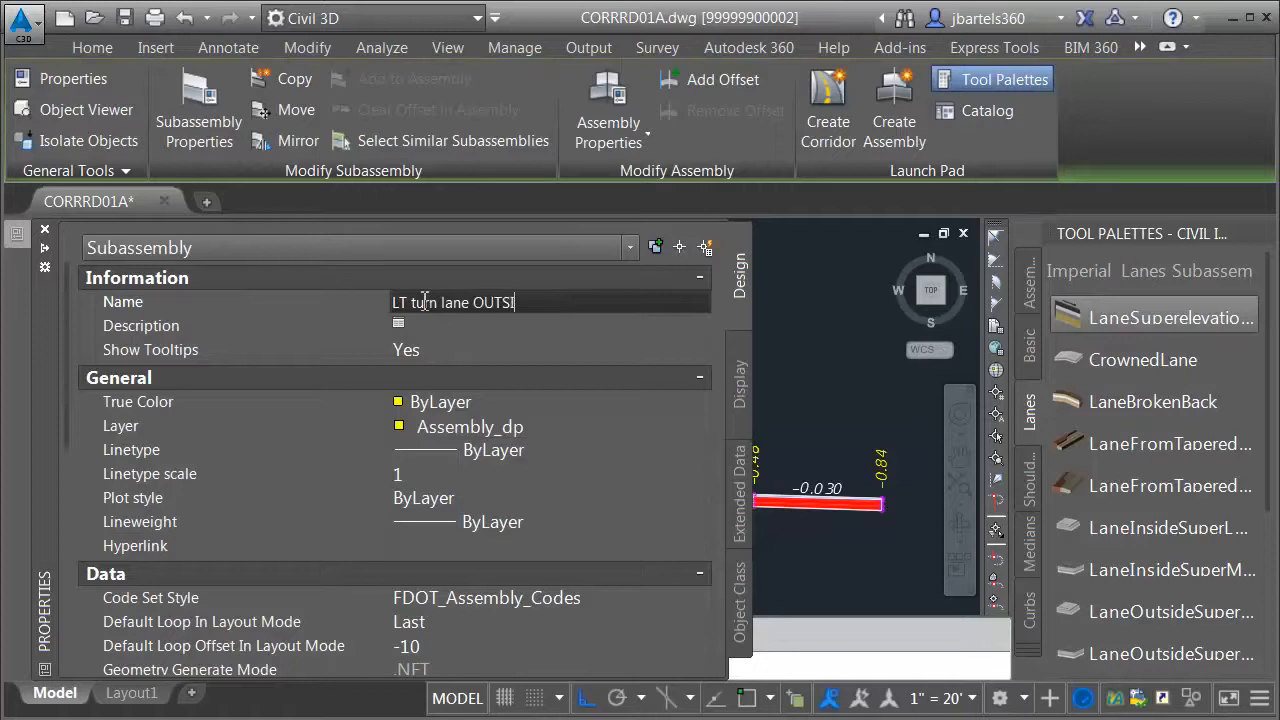
{"action": "key", "text": "Return"}
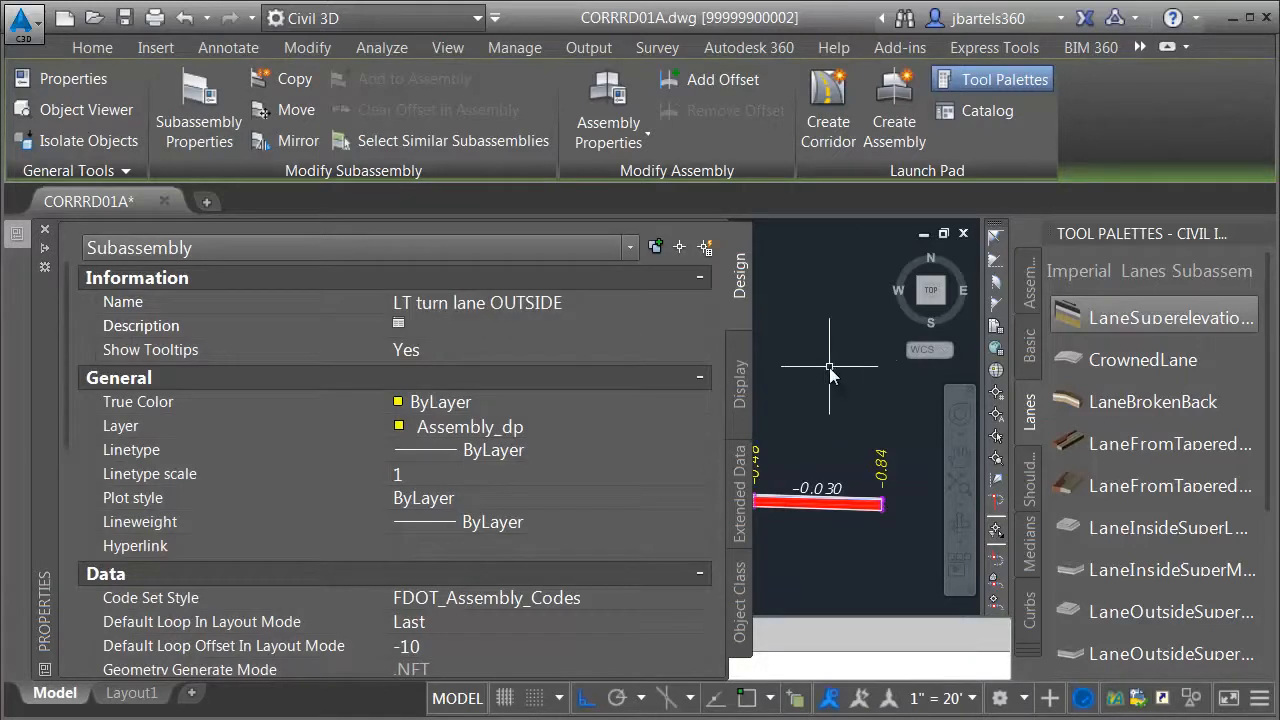
{"action": "key", "text": "ctrl+1"}
{"action": "key", "text": "Escape"}
- Start a new corridor and name it "Secondary St. WEST Approach"
{"action": "scroll", "coordinate": [650, 360], "scroll_direction": "down", "scroll_amount": 4}
{"action": "scroll", "coordinate": [657, 357], "scroll_direction": "down", "scroll_amount": 1}
{"action": "middle_click_drag", "start_coordinate": [683, 323], "coordinate": [577, 485]}
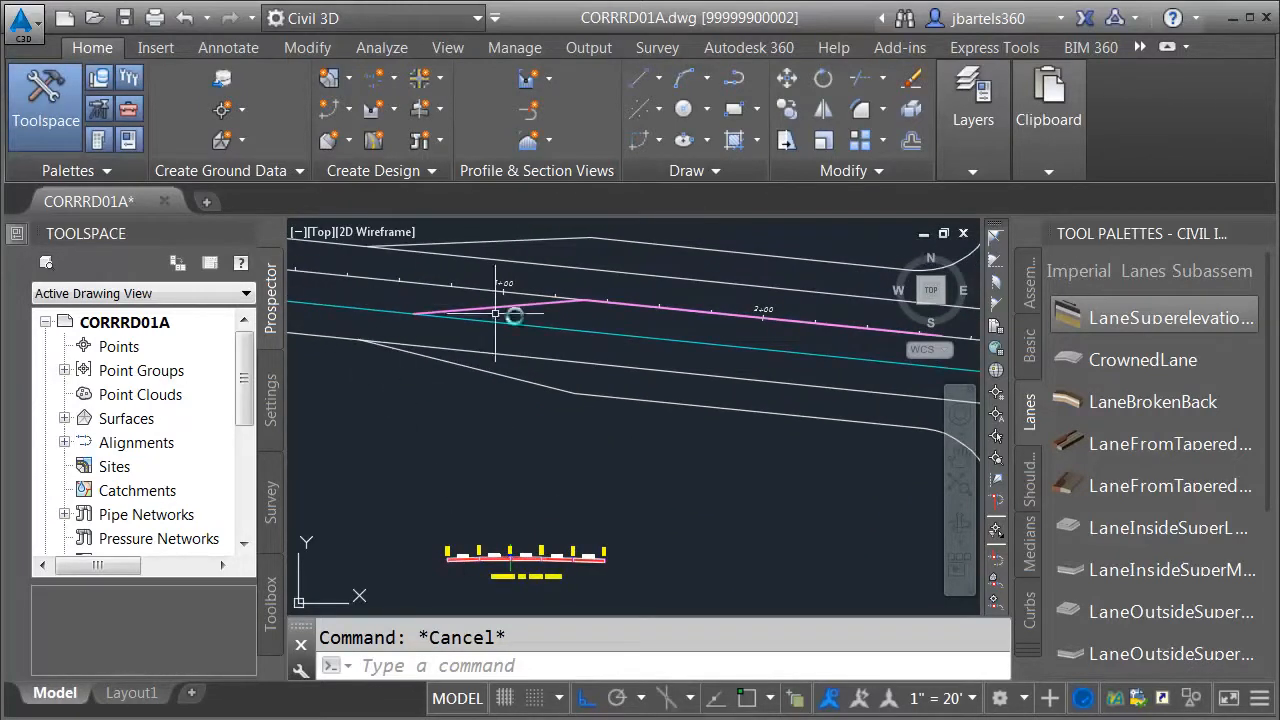
{"action": "left_click", "coordinate": [370, 139]}
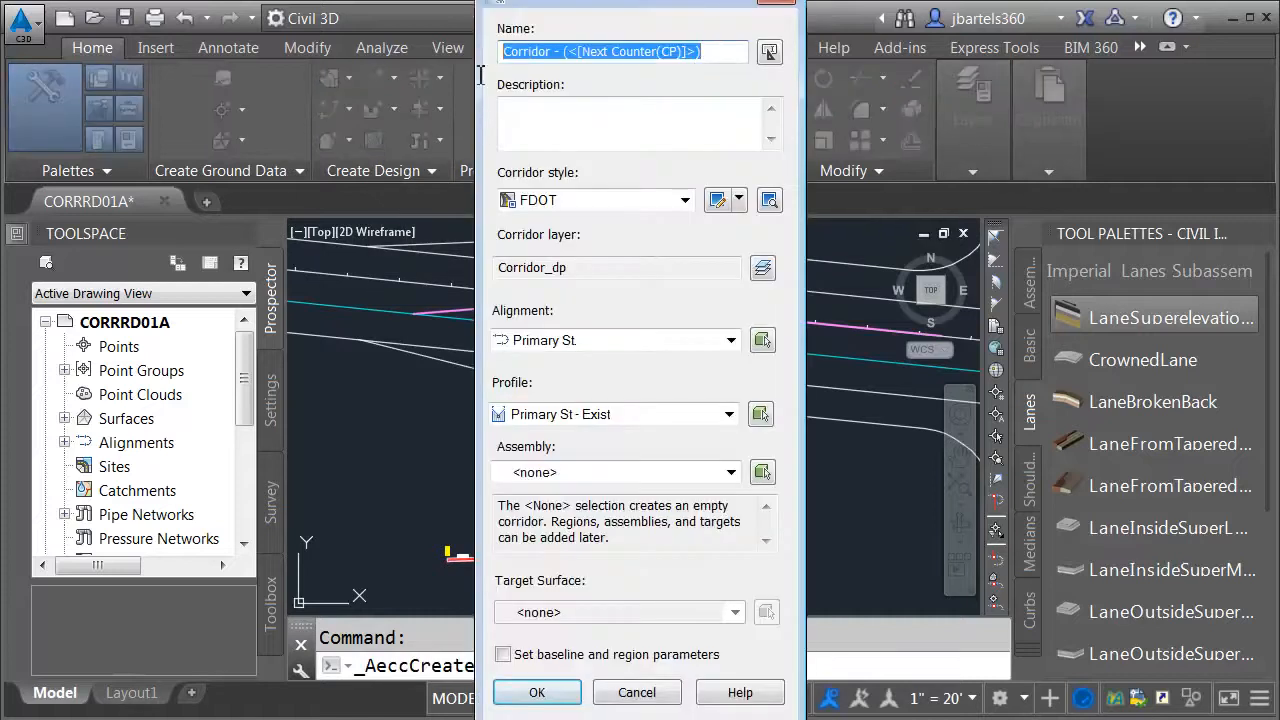
{"action": "type", "text": "Secondary St. WEST Approa"}
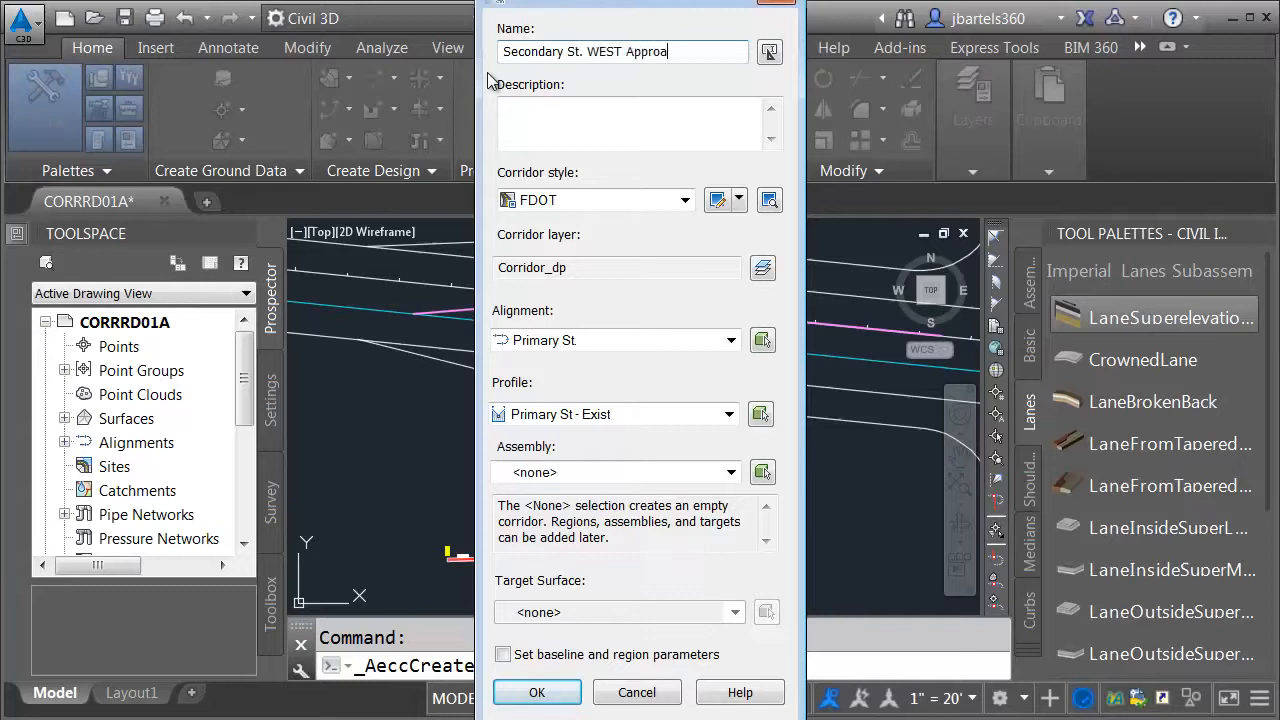
- Create the corridor from alignment Secondary St., profile Secondary St - FG and assembly Secondary St. Crown Normal, with baseline and region parameters set
{"action": "left_click", "coordinate": [560, 330]}
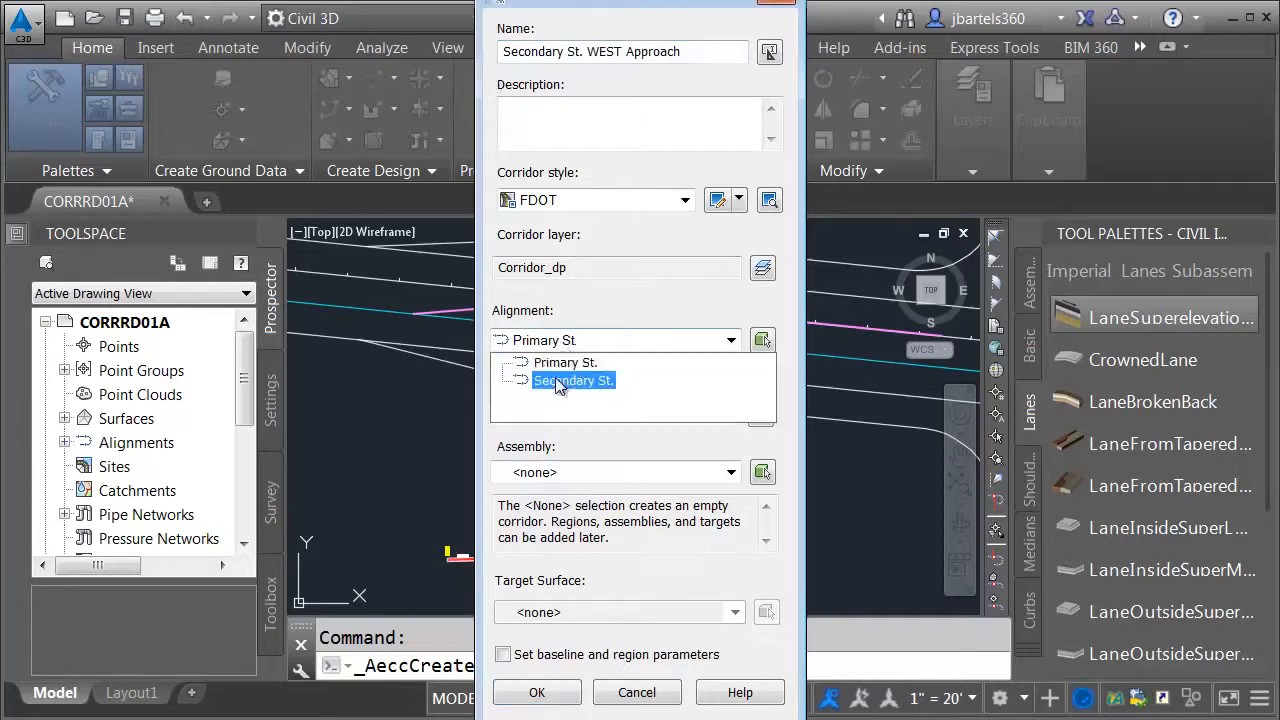
{"action": "left_click", "coordinate": [558, 366]}
{"action": "left_click", "coordinate": [566, 414]}
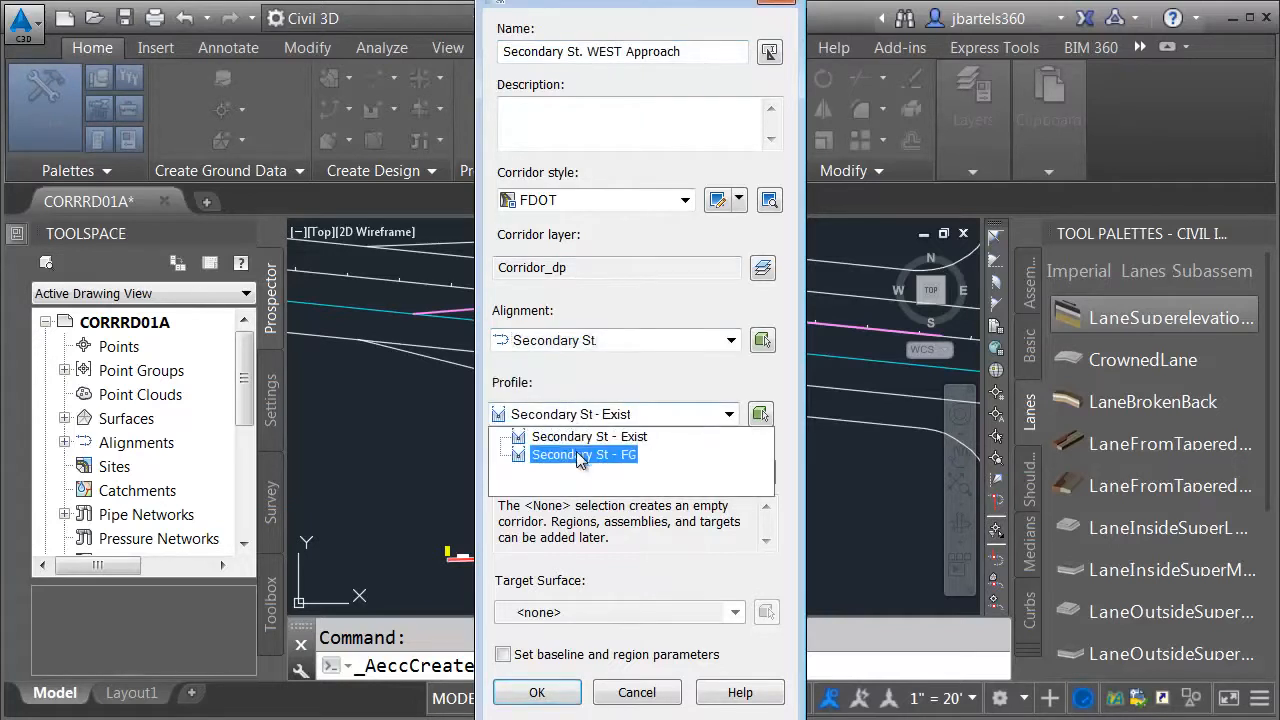
{"action": "left_click", "coordinate": [576, 451]}
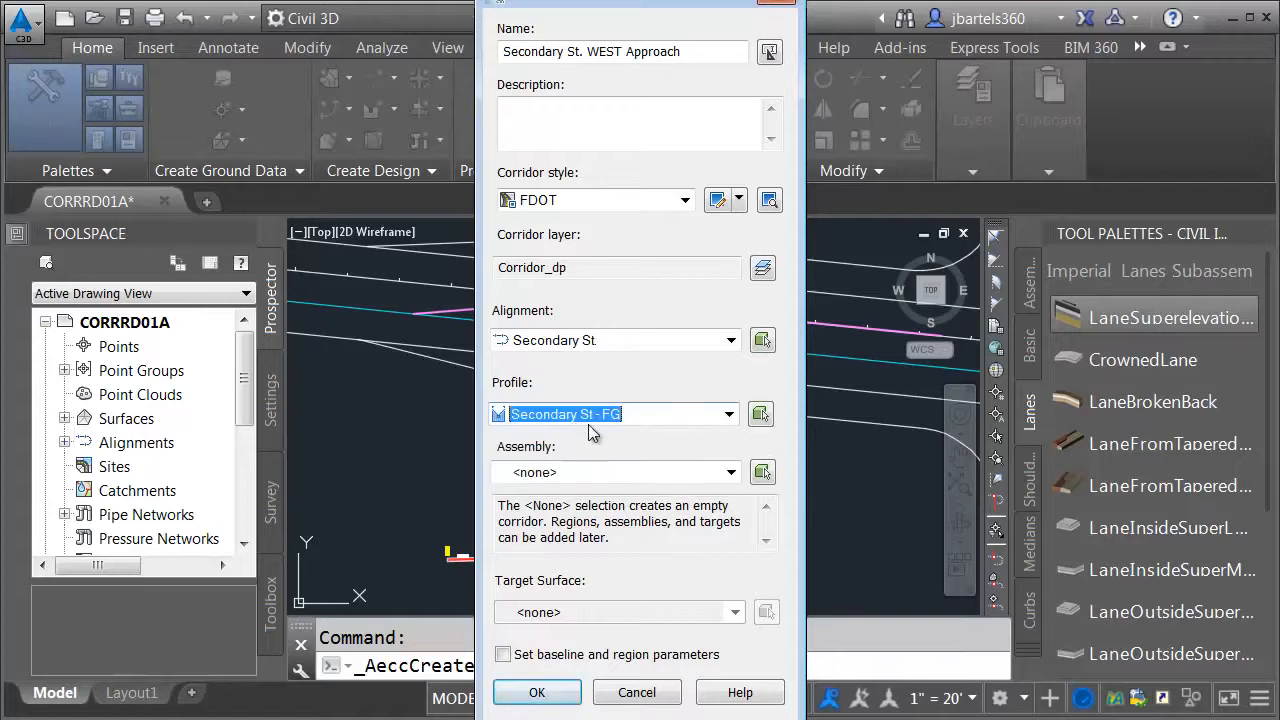
{"action": "left_click", "coordinate": [600, 472]}
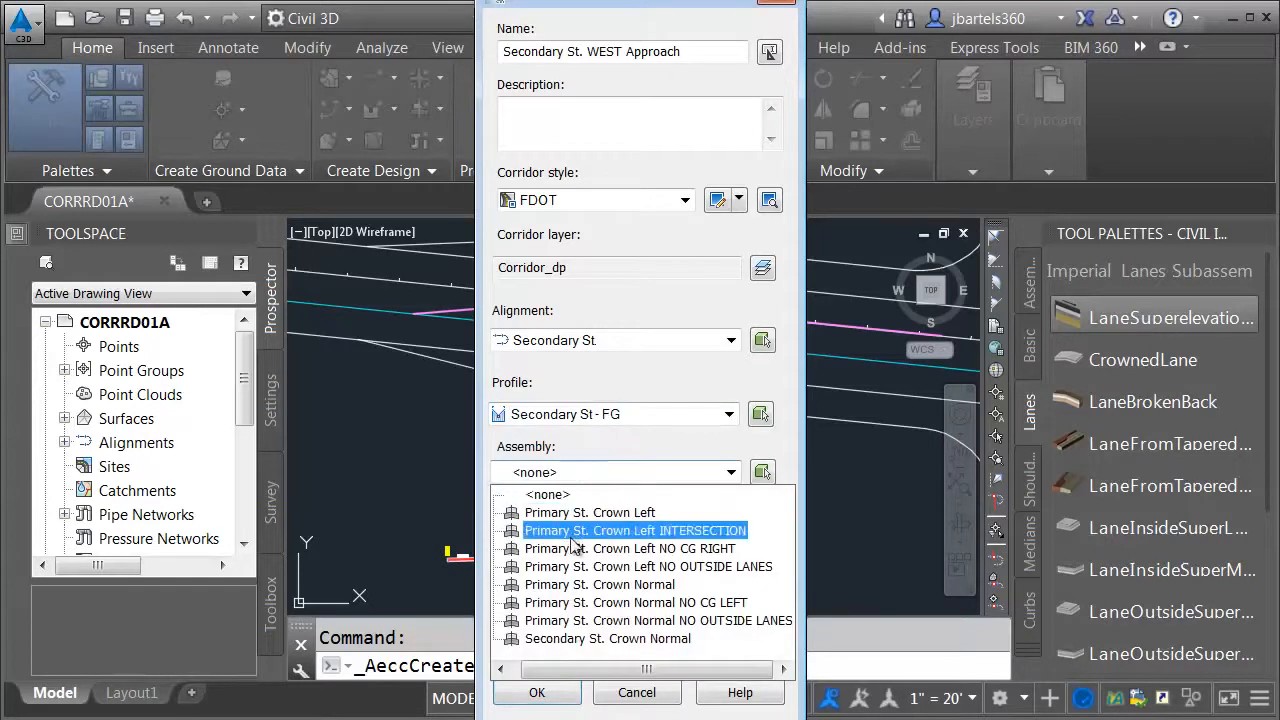
{"action": "left_click", "coordinate": [571, 640]}
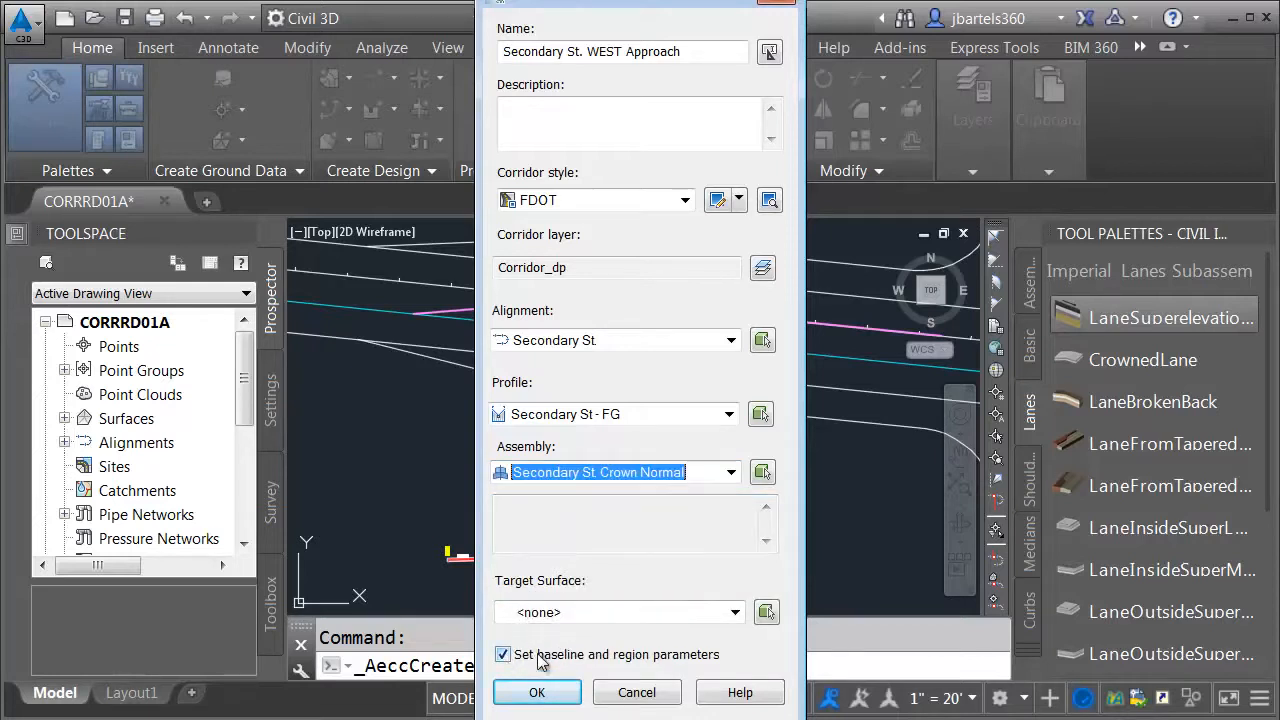
{"action": "left_click", "coordinate": [535, 692]}
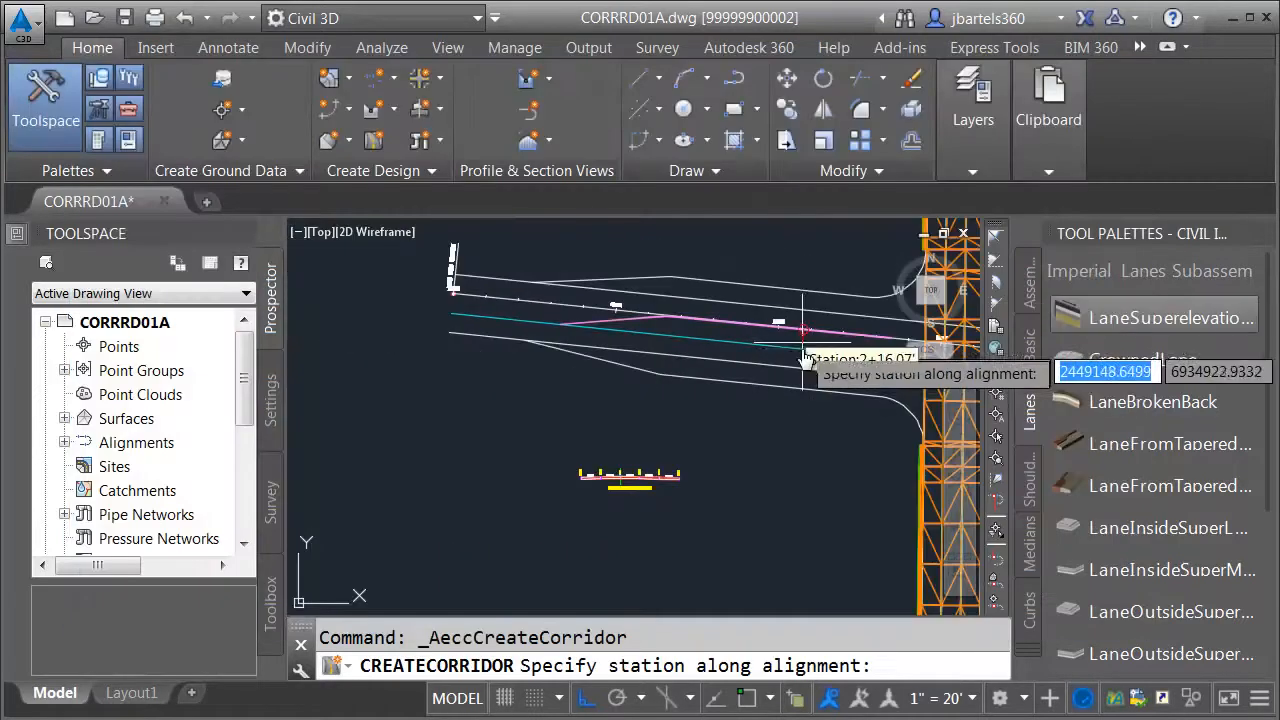
- Set the corridor region's end station to 2+65.87' at the endpoint where the southern pavement edge meets the curb return
{"action": "middle_click_drag", "start_coordinate": [814, 353], "coordinate": [656, 336]}
{"action": "scroll", "coordinate": [668, 340], "scroll_direction": "up", "scroll_amount": 2}
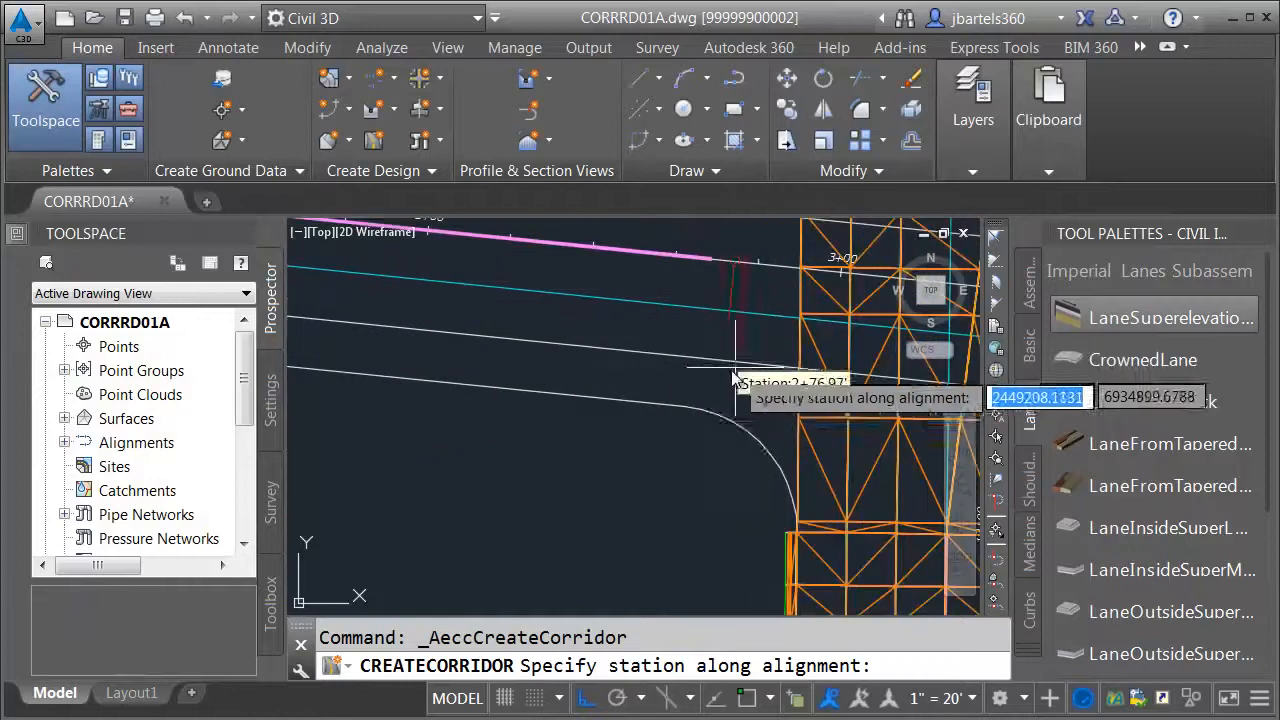
{"action": "scroll", "coordinate": [702, 390], "scroll_direction": "up", "scroll_amount": 2}
{"action": "right_click", "coordinate": [701, 375], "text": "shift"}
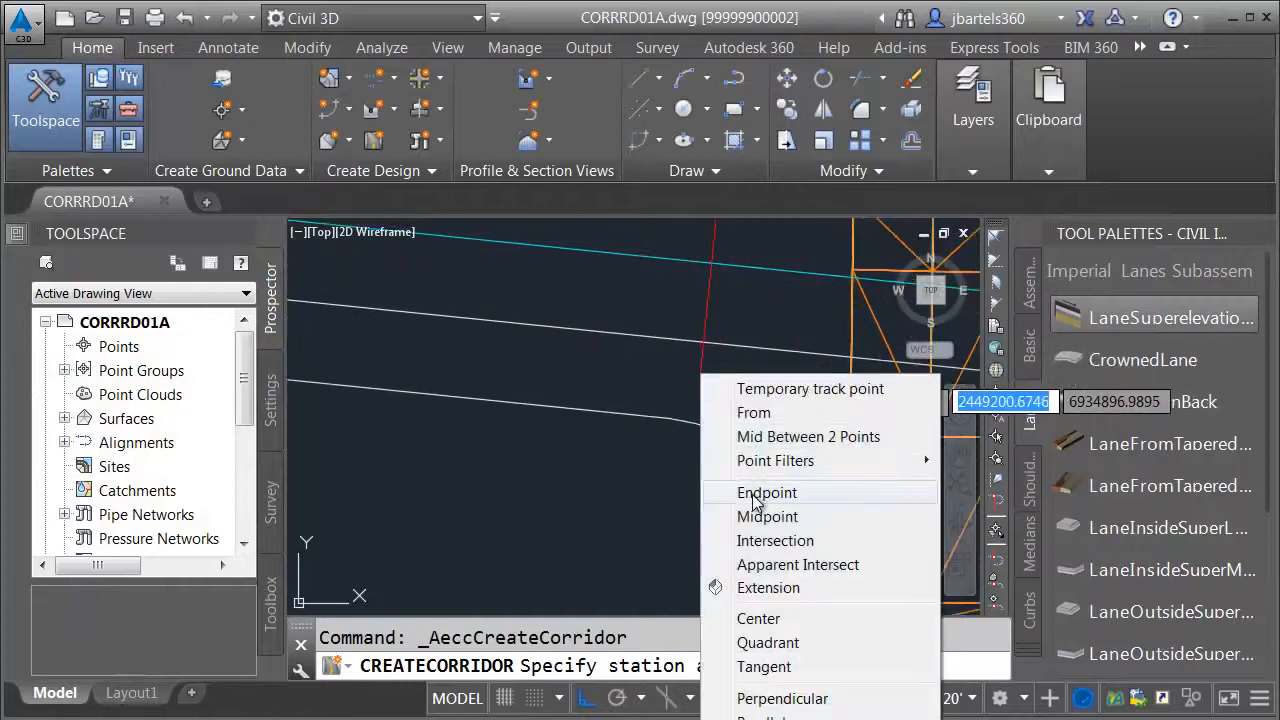
{"action": "left_click", "coordinate": [765, 493]}
{"action": "left_click", "coordinate": [706, 437]}
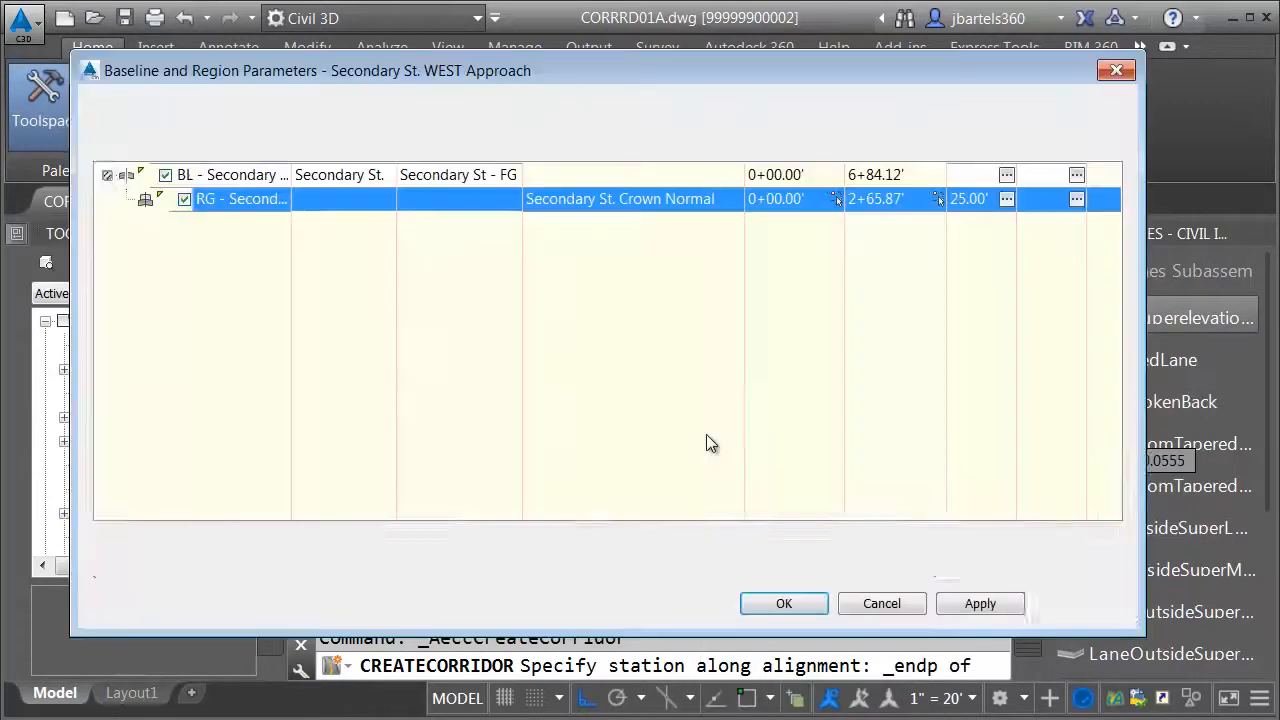
- Set the region's assembly frequency adjacent to offset target start/end to No and rebuild the corridor
{"action": "left_click", "coordinate": [1004, 199]}
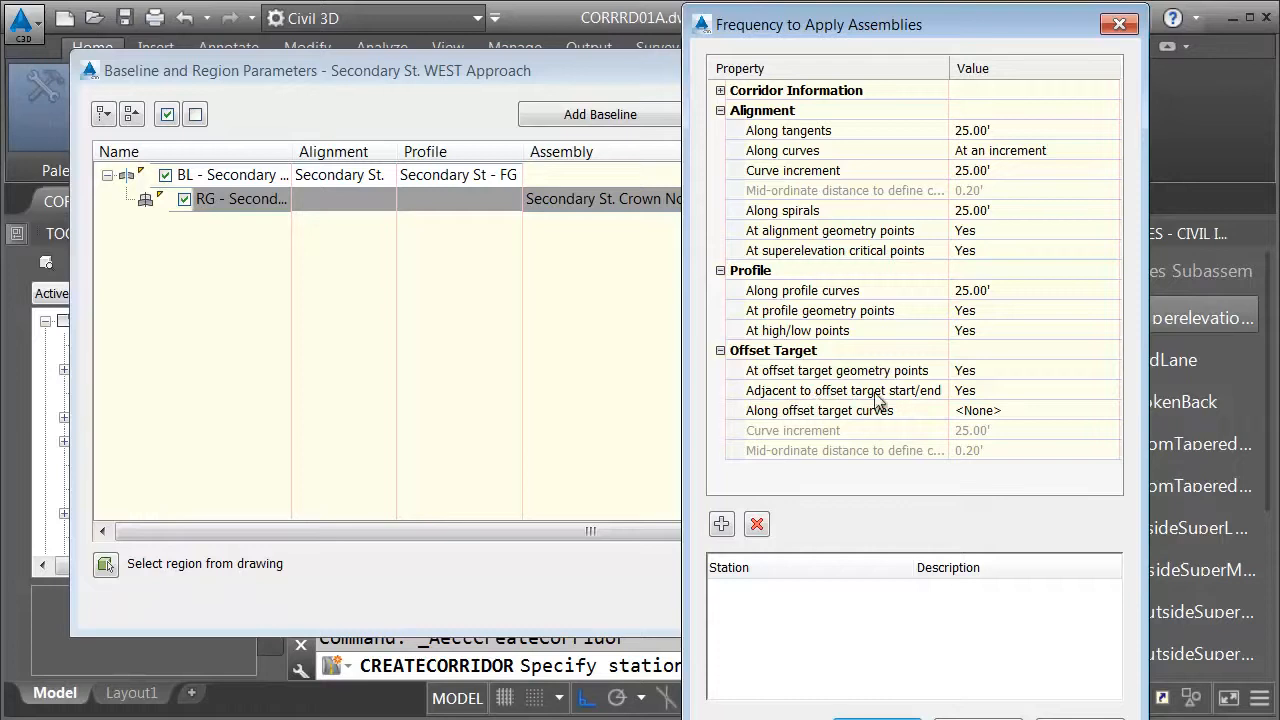
{"action": "left_click", "coordinate": [971, 395]}
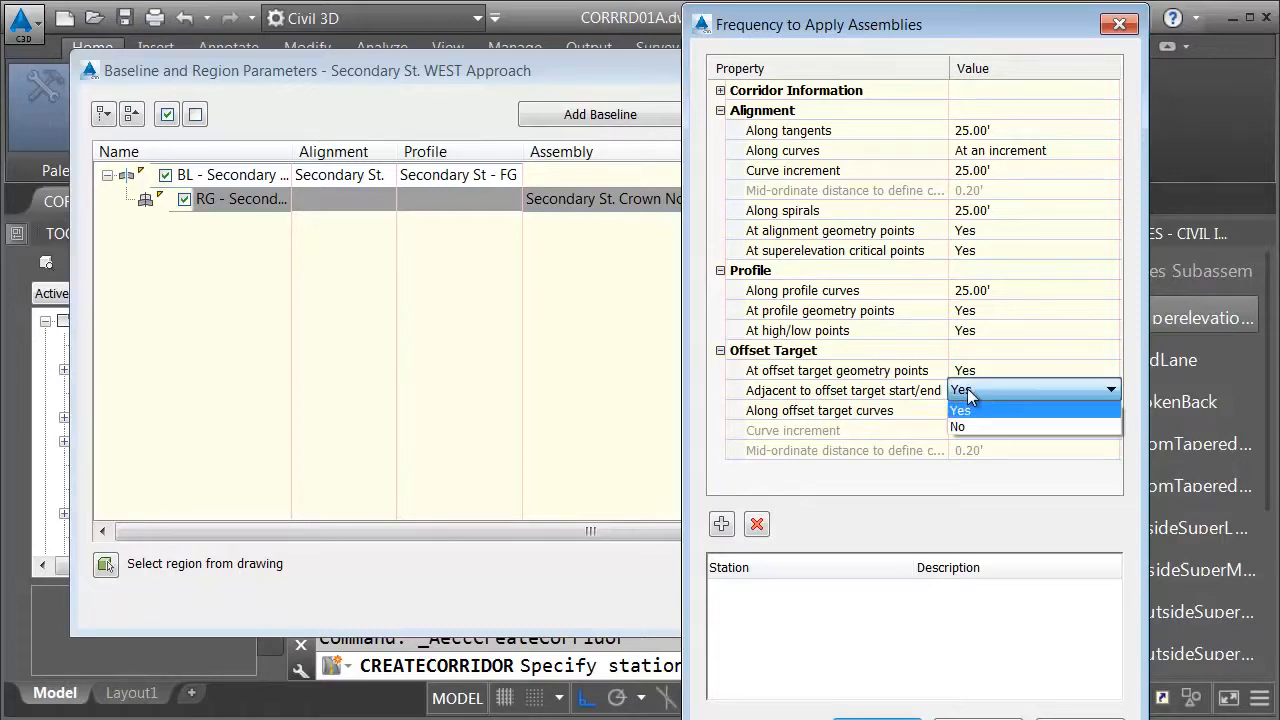
{"action": "left_click", "coordinate": [961, 424]}
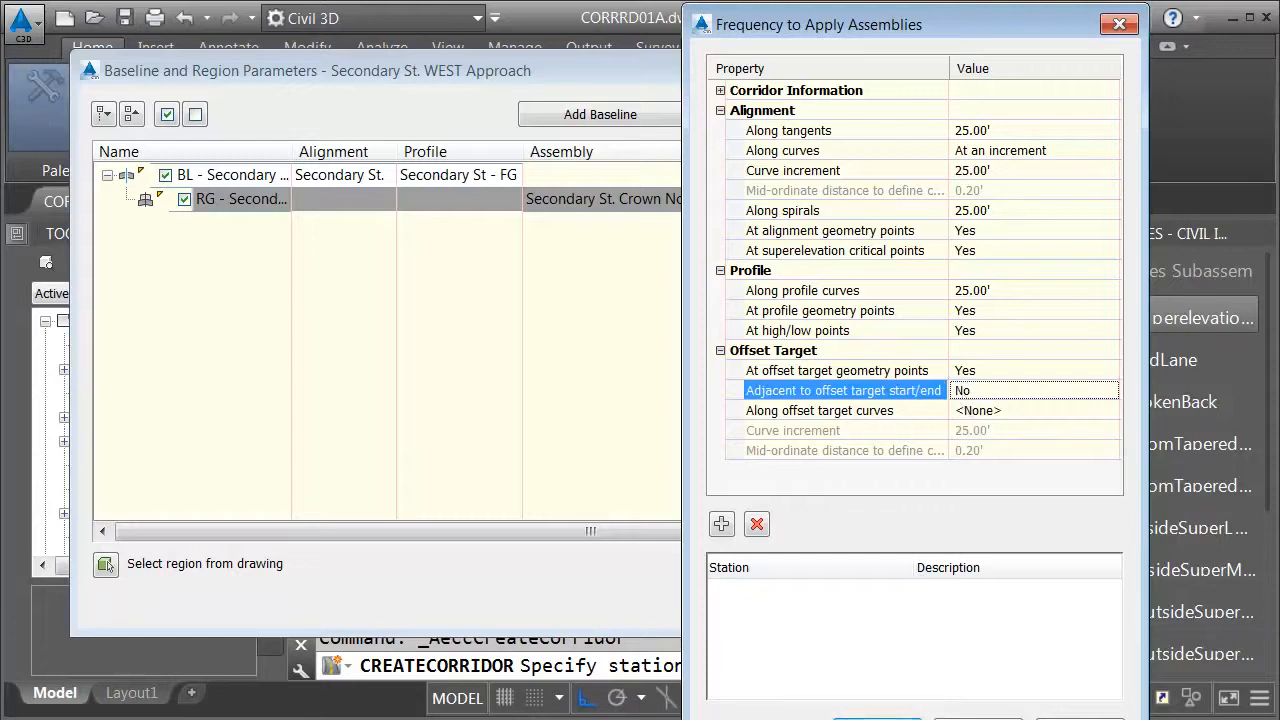
{"action": "left_click", "coordinate": [876, 718]}
{"action": "left_click", "coordinate": [784, 605]}
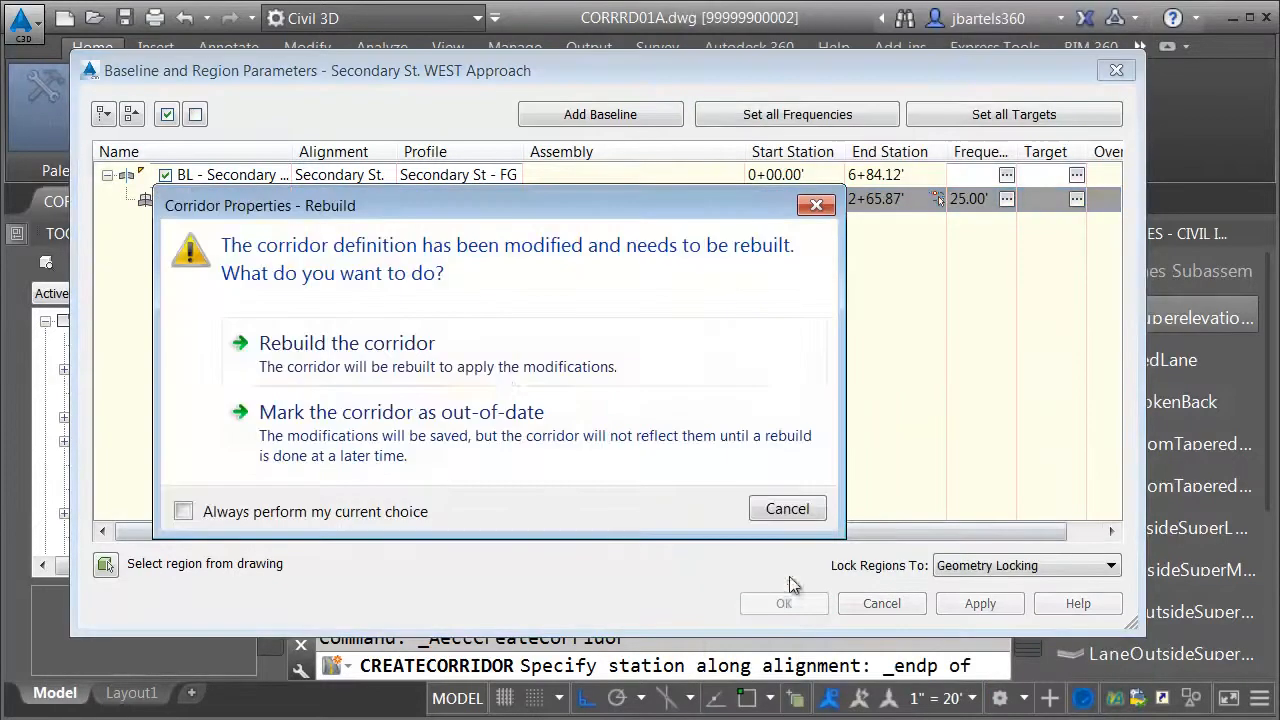
{"action": "left_click", "coordinate": [409, 357]}
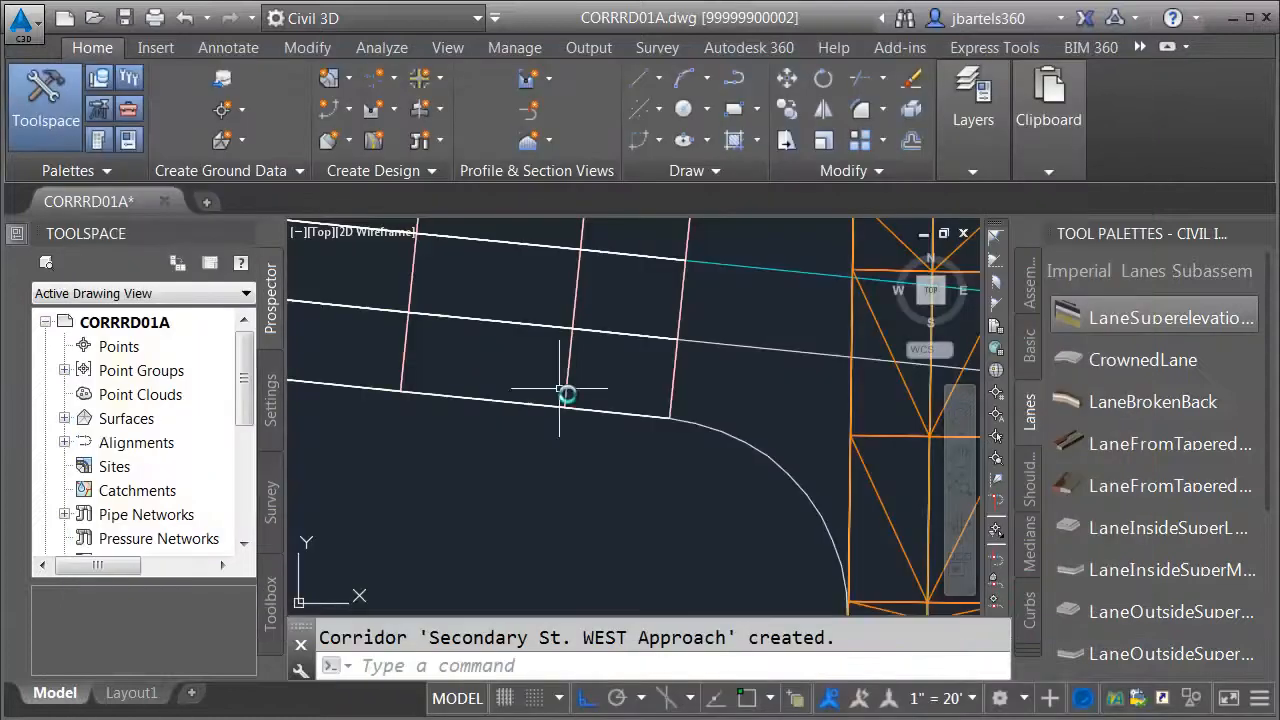
- Switch the tool palettes to the FDOT Subassemblies set for adding curbs to the Secondary St. assembly
{"action": "mouse_move", "coordinate": [495, 362]}
{"action": "middle_mouse_down"}
{"action": "mouse_move", "coordinate": [626, 392]}
{"action": "mouse_move", "coordinate": [660, 423]}
{"action": "middle_mouse_up"}
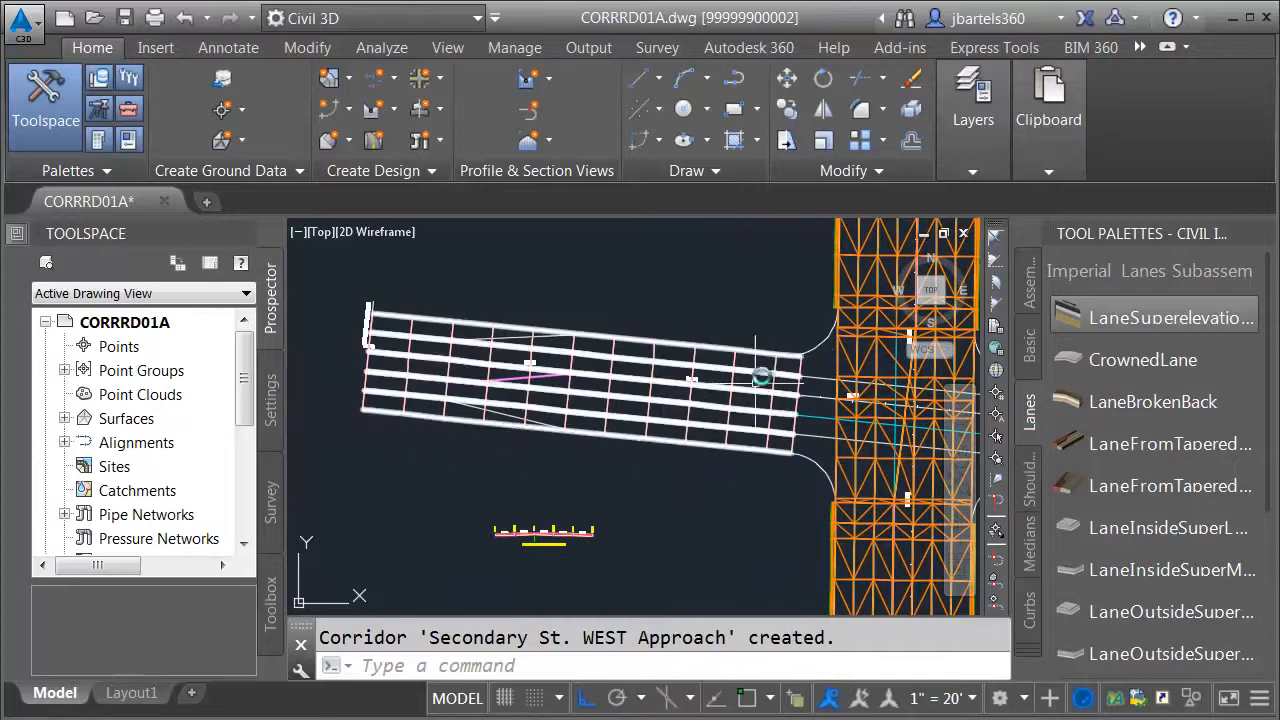
{"action": "scroll", "coordinate": [505, 340], "scroll_direction": "up", "scroll_amount": 3}
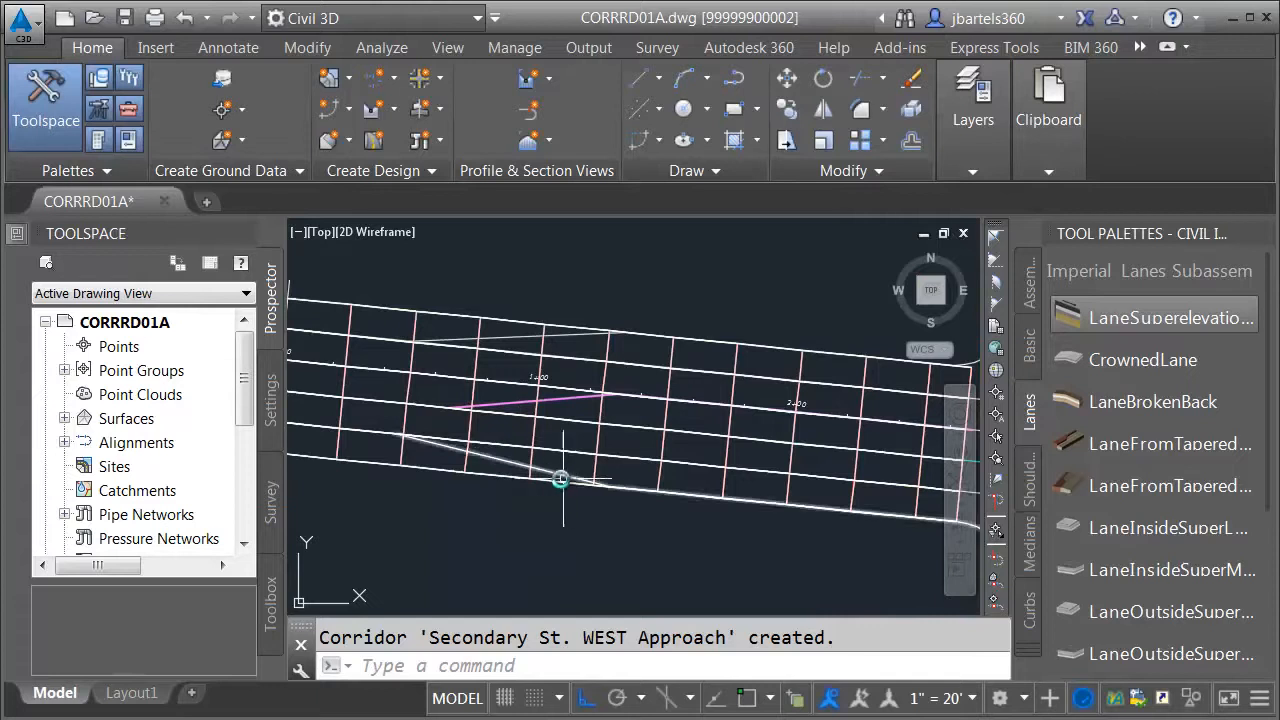
{"action": "middle_click_drag", "start_coordinate": [524, 520], "coordinate": [514, 334]}
{"action": "scroll", "coordinate": [586, 466], "scroll_direction": "up", "scroll_amount": 5}
{"action": "middle_click_drag", "start_coordinate": [711, 497], "coordinate": [722, 437]}
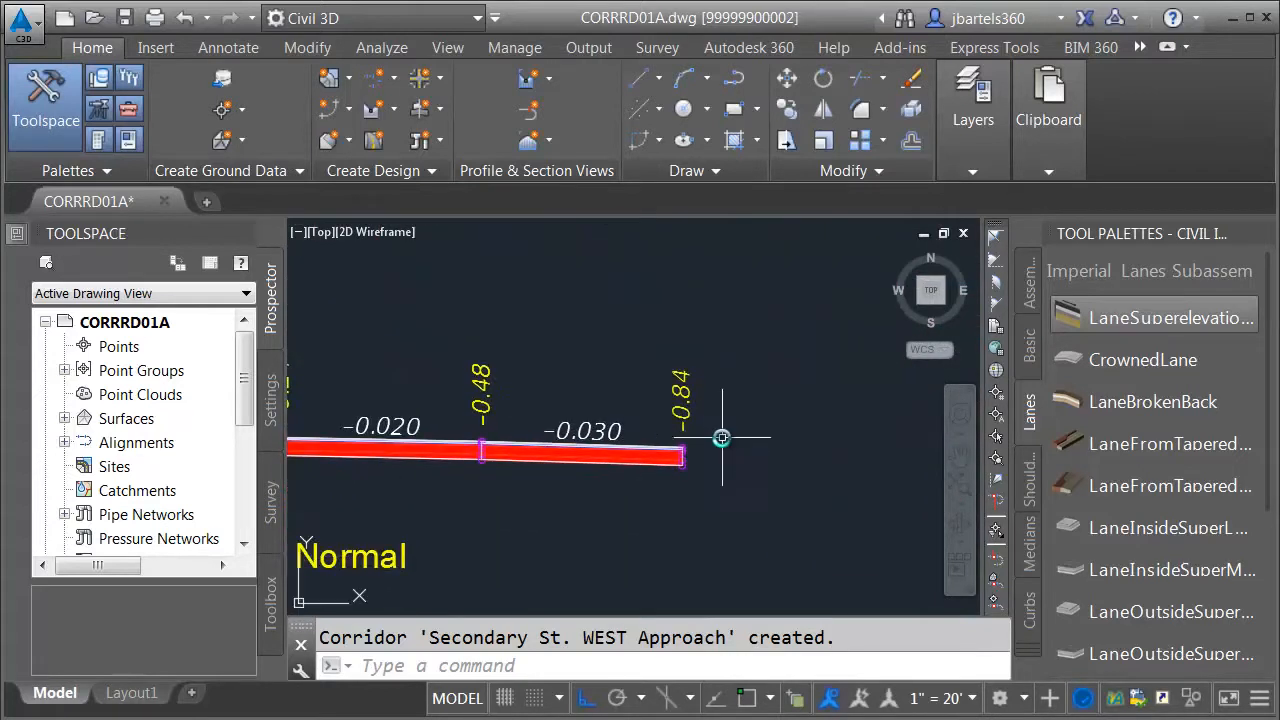
{"action": "mouse_move", "coordinate": [720, 437]}
{"action": "right_click", "coordinate": [1076, 234]}
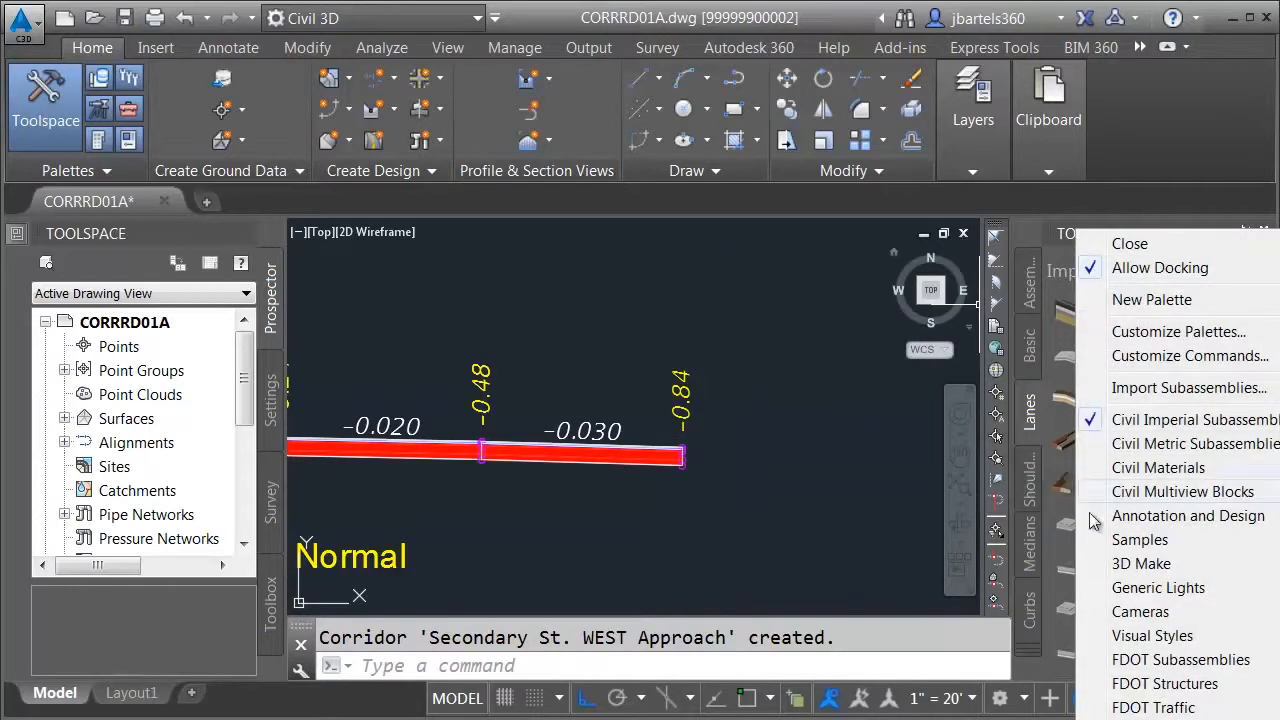
{"action": "left_click", "coordinate": [1120, 659]}
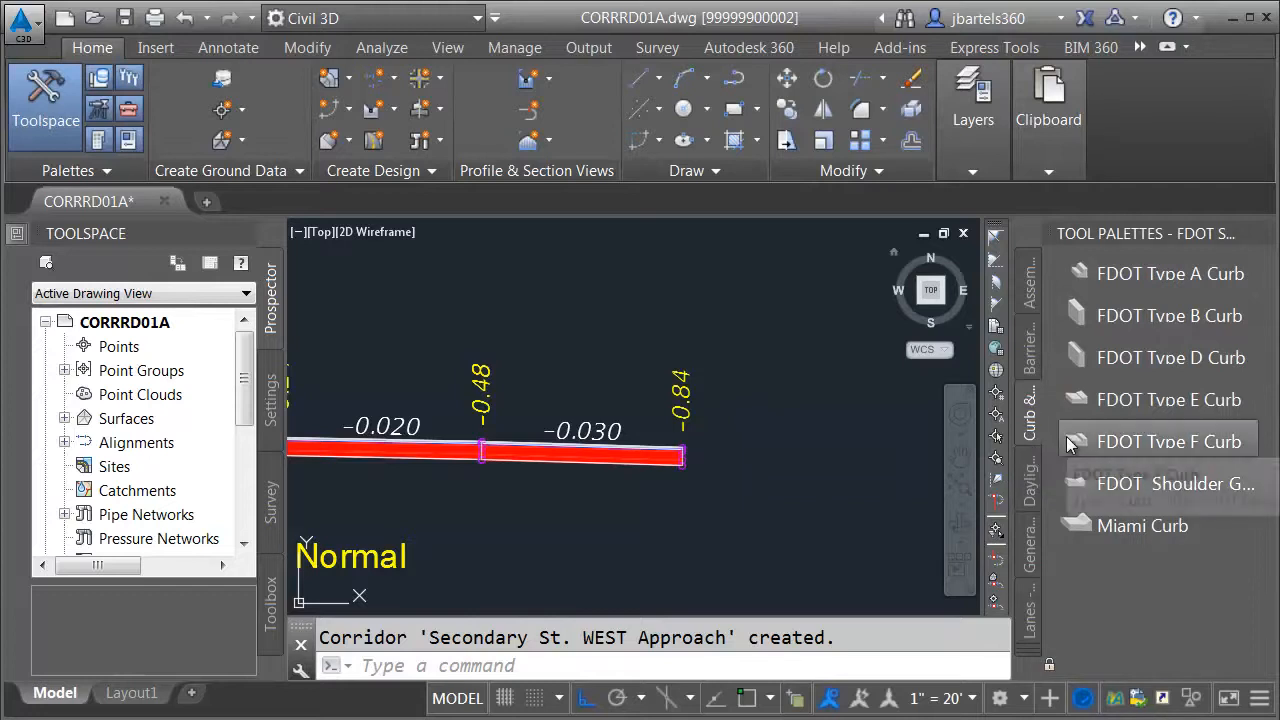
- Attach an FDOT Type F Curb to the outer top edge of both the right and left outside turn lanes
{"action": "left_click", "coordinate": [1100, 441]}
{"action": "scroll", "coordinate": [681, 436], "scroll_direction": "up", "scroll_amount": 5}
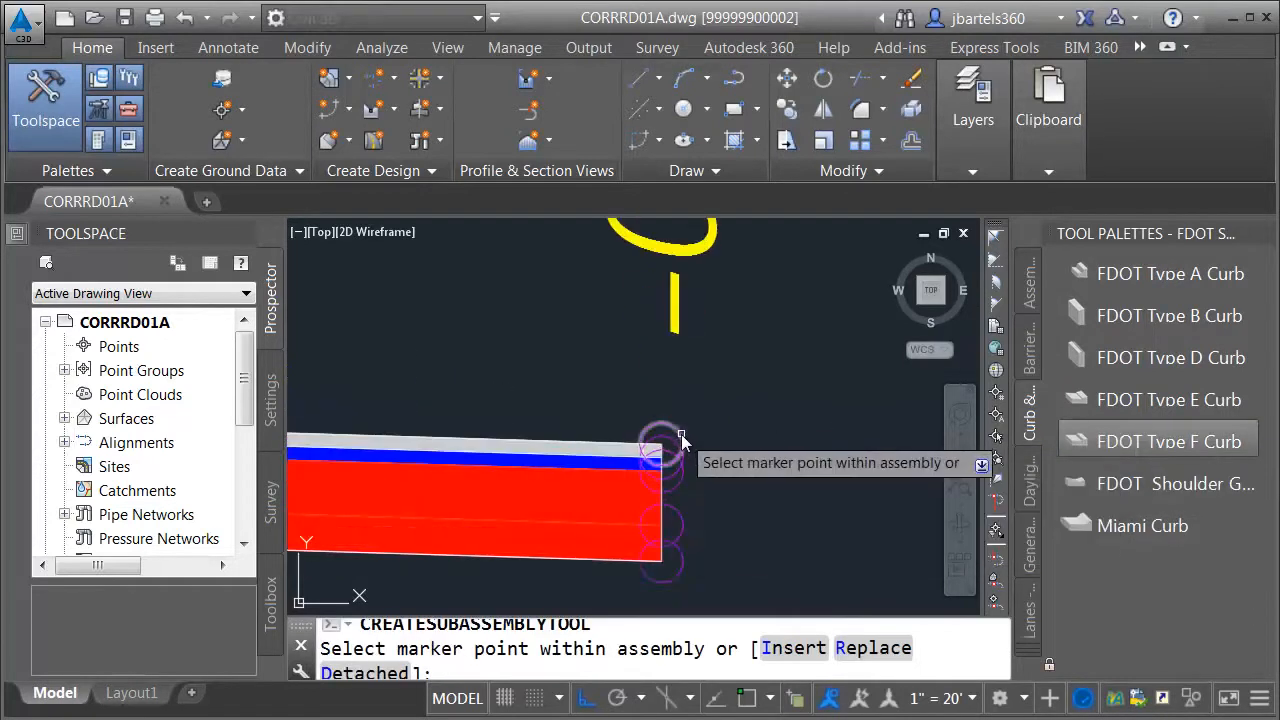
{"action": "scroll", "coordinate": [790, 425], "scroll_direction": "down", "scroll_amount": 4}
{"action": "scroll", "coordinate": [788, 418], "scroll_direction": "down", "scroll_amount": 2}
{"action": "middle_click_drag", "start_coordinate": [569, 423], "coordinate": [852, 417]}
{"action": "scroll", "coordinate": [428, 416], "scroll_direction": "up", "scroll_amount": 3}
{"action": "scroll", "coordinate": [460, 414], "scroll_direction": "up", "scroll_amount": 4}
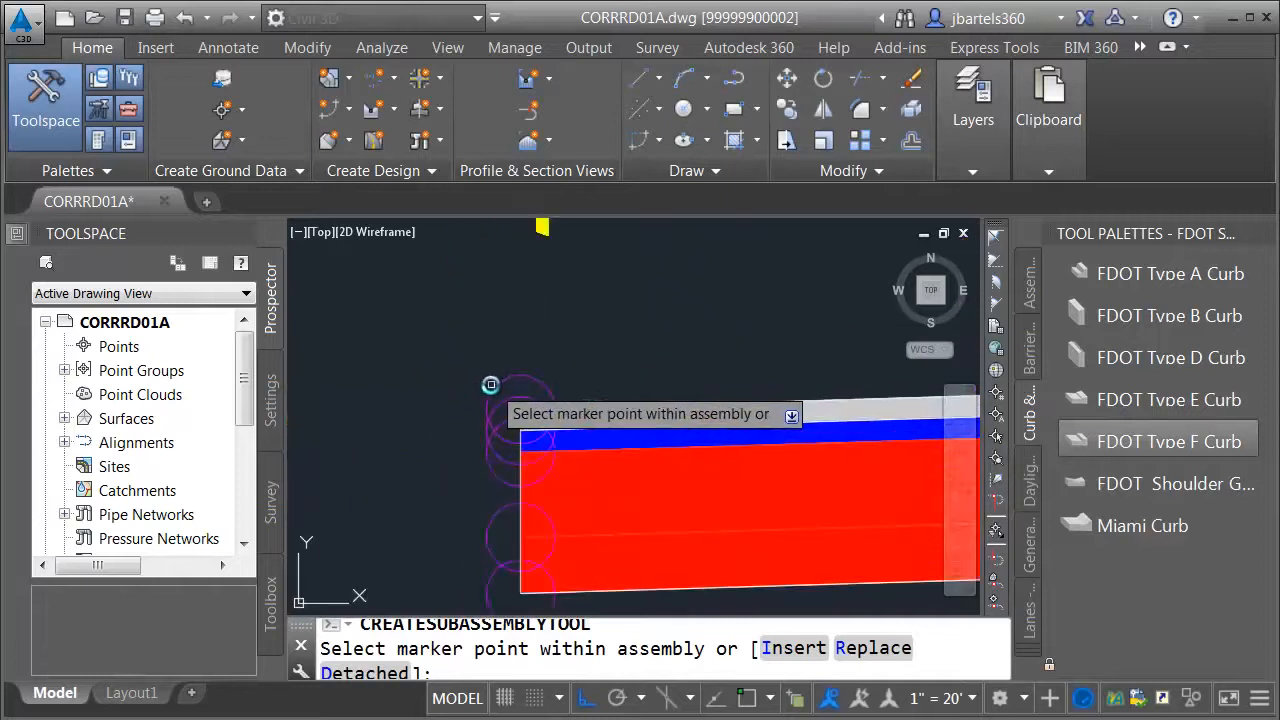
{"action": "left_click", "coordinate": [494, 386]}
{"action": "key", "text": "Escape"}
- Rebuild the Secondary St. WEST Approach corridor with the curbed assembly and clear the selection
{"action": "scroll", "coordinate": [560, 362], "scroll_direction": "down", "scroll_amount": 8}
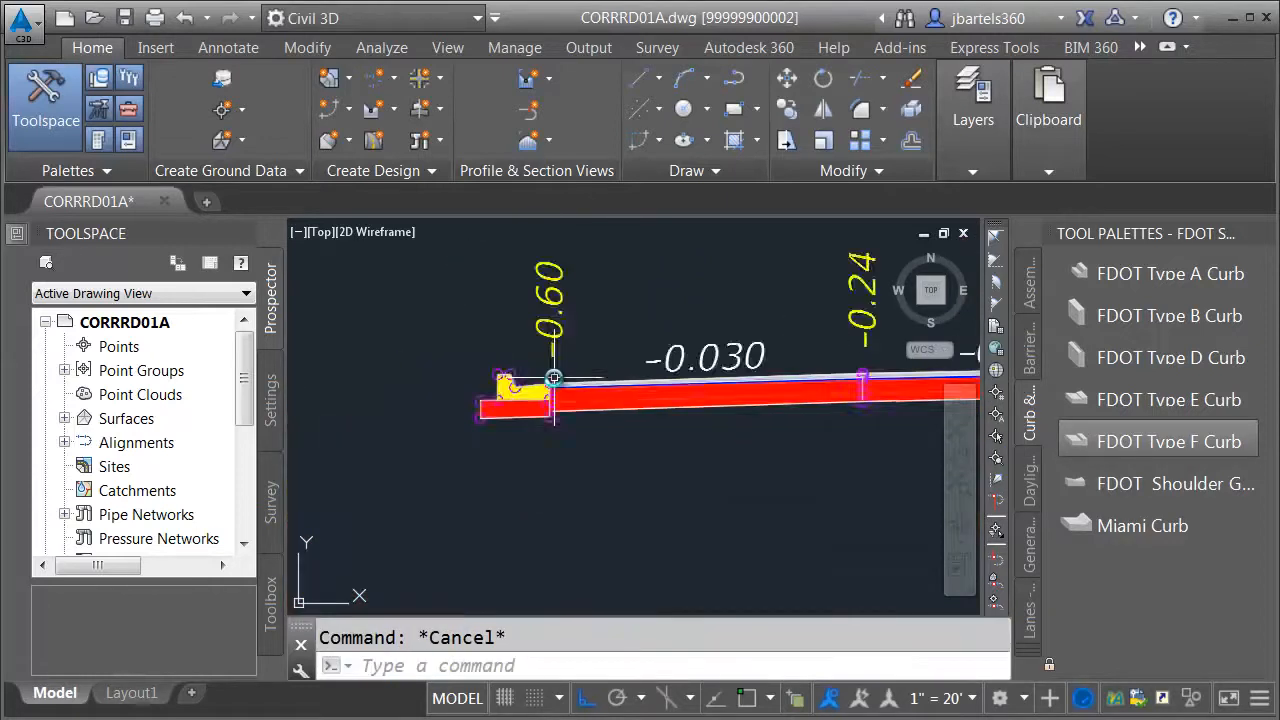
{"action": "middle_click_drag", "start_coordinate": [588, 305], "coordinate": [551, 466]}
{"action": "scroll", "coordinate": [529, 380], "scroll_direction": "up", "scroll_amount": 2}
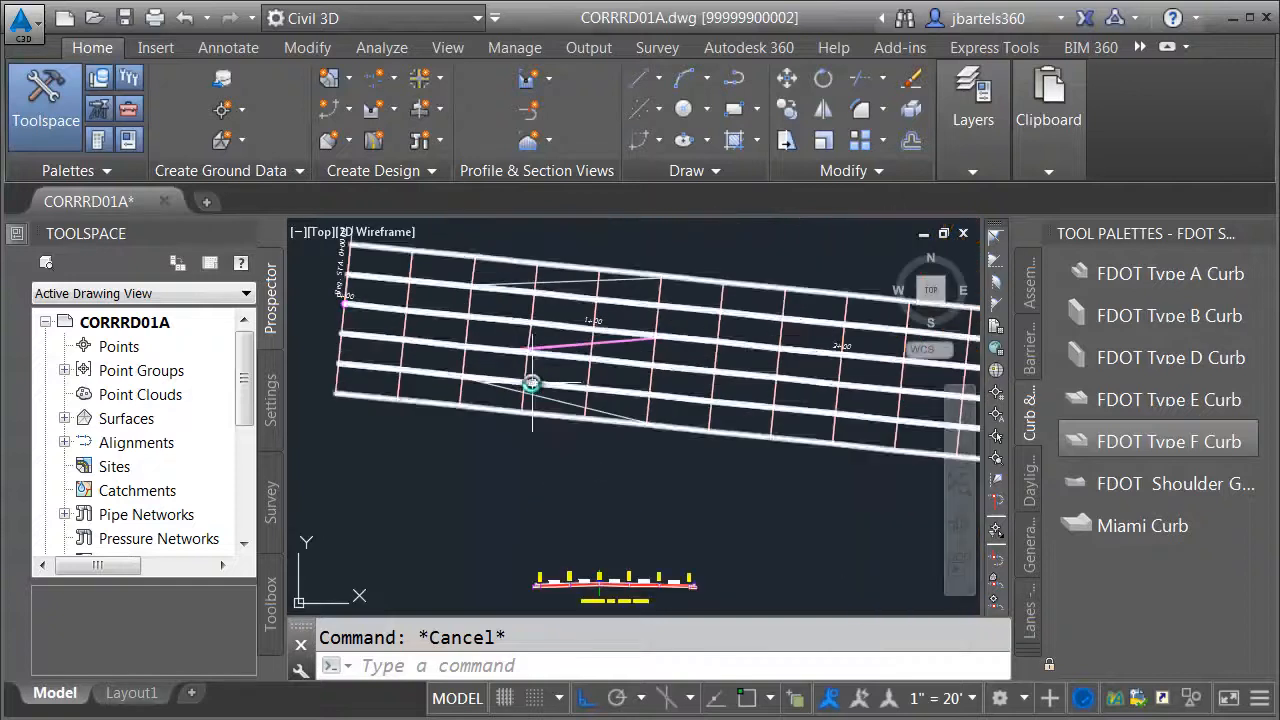
{"action": "left_click", "coordinate": [557, 388]}
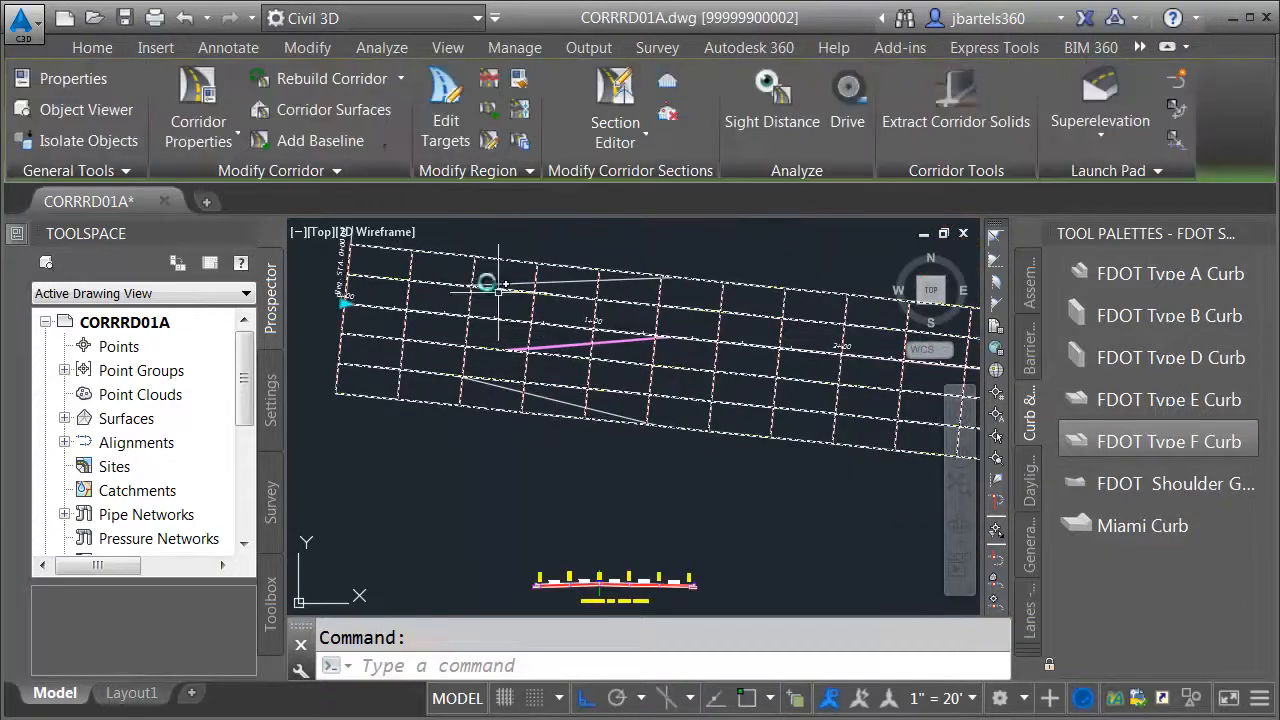
{"action": "left_click", "coordinate": [345, 78]}
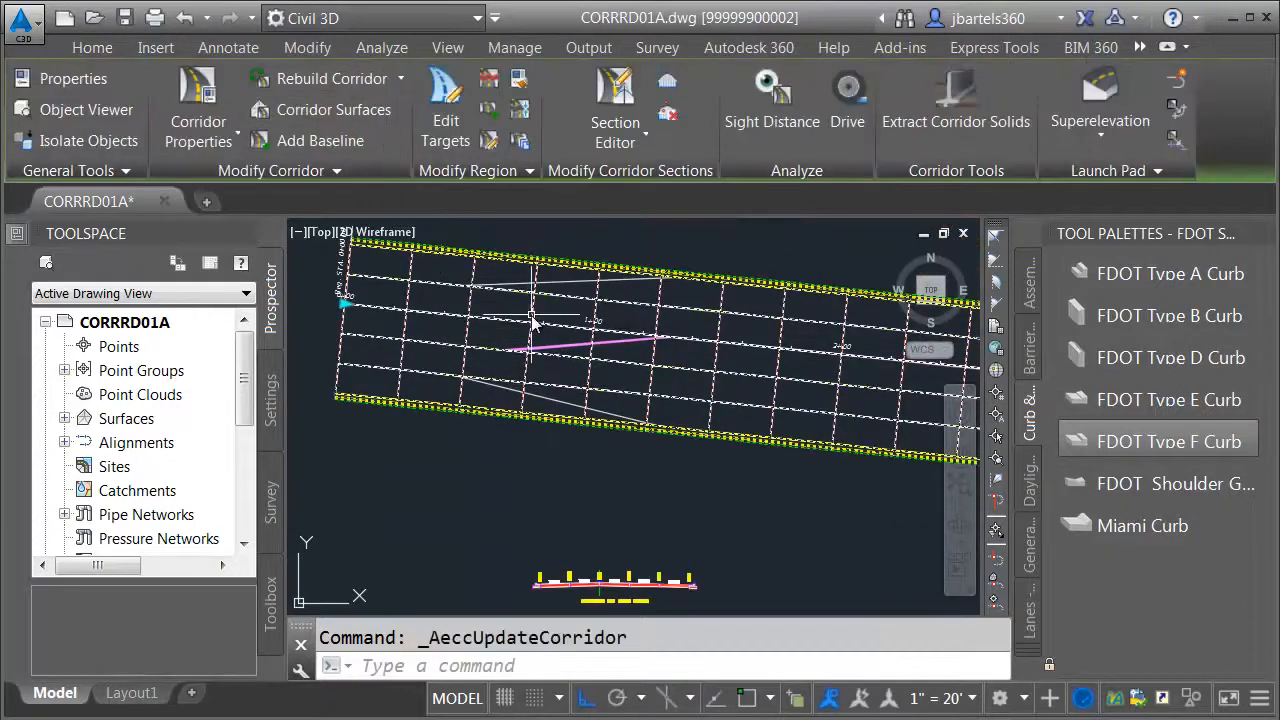
{"action": "key", "text": "Escape"}
- Open the target mapping for the Secondary St. WEST Approach corridor region
{"action": "scroll", "coordinate": [505, 287], "scroll_direction": "up", "scroll_amount": 4}
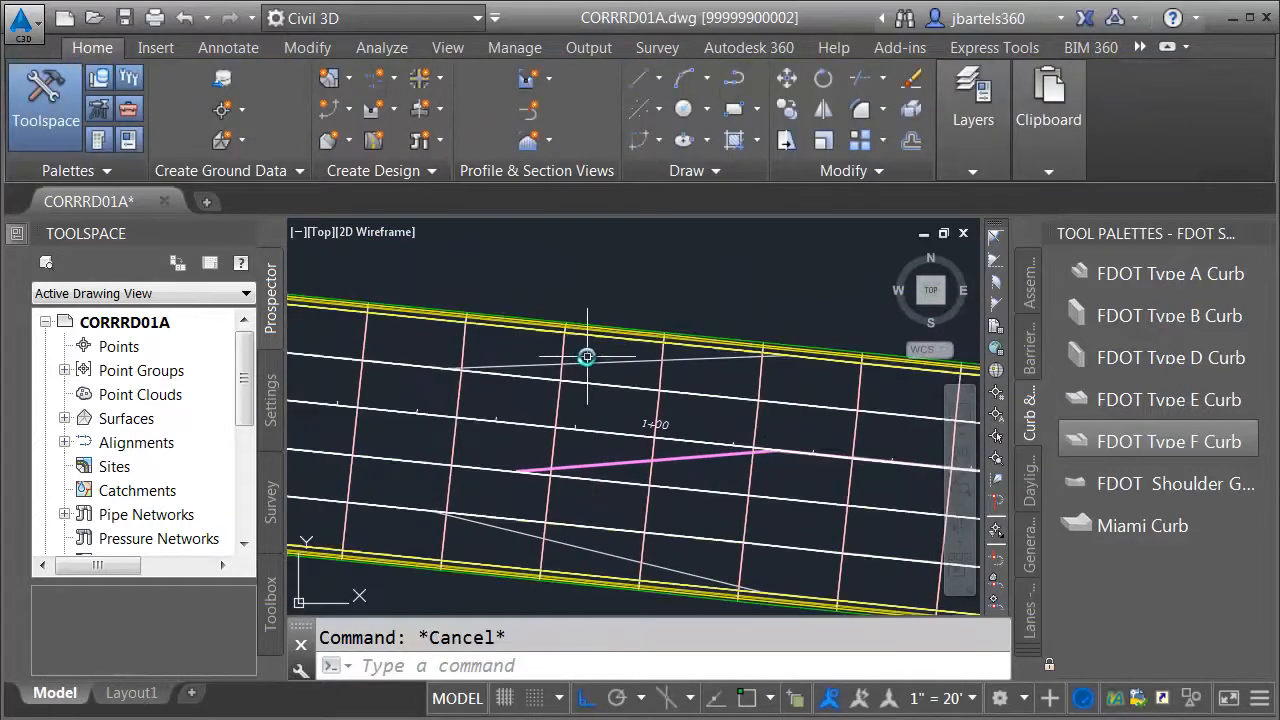
{"action": "mouse_move", "coordinate": [587, 360]}
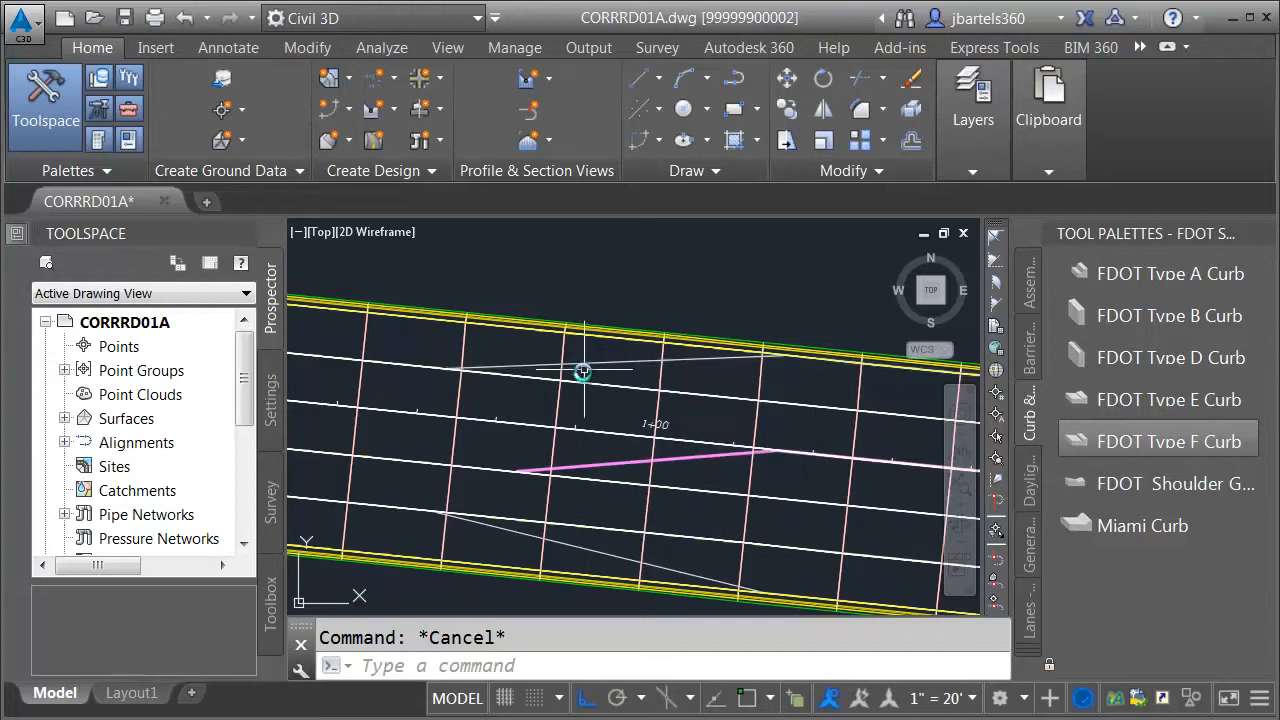
{"action": "scroll", "coordinate": [581, 376], "scroll_direction": "down", "scroll_amount": 1}
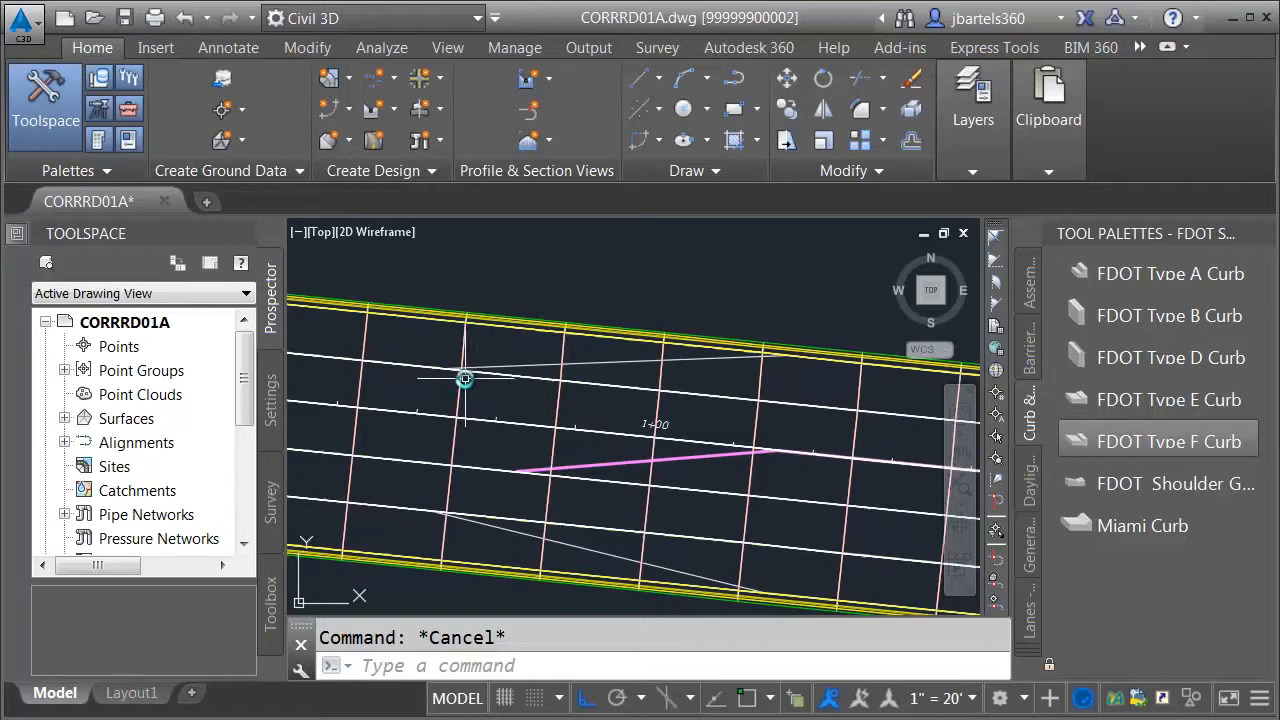
{"action": "middle_click_drag", "start_coordinate": [471, 391], "coordinate": [609, 402]}
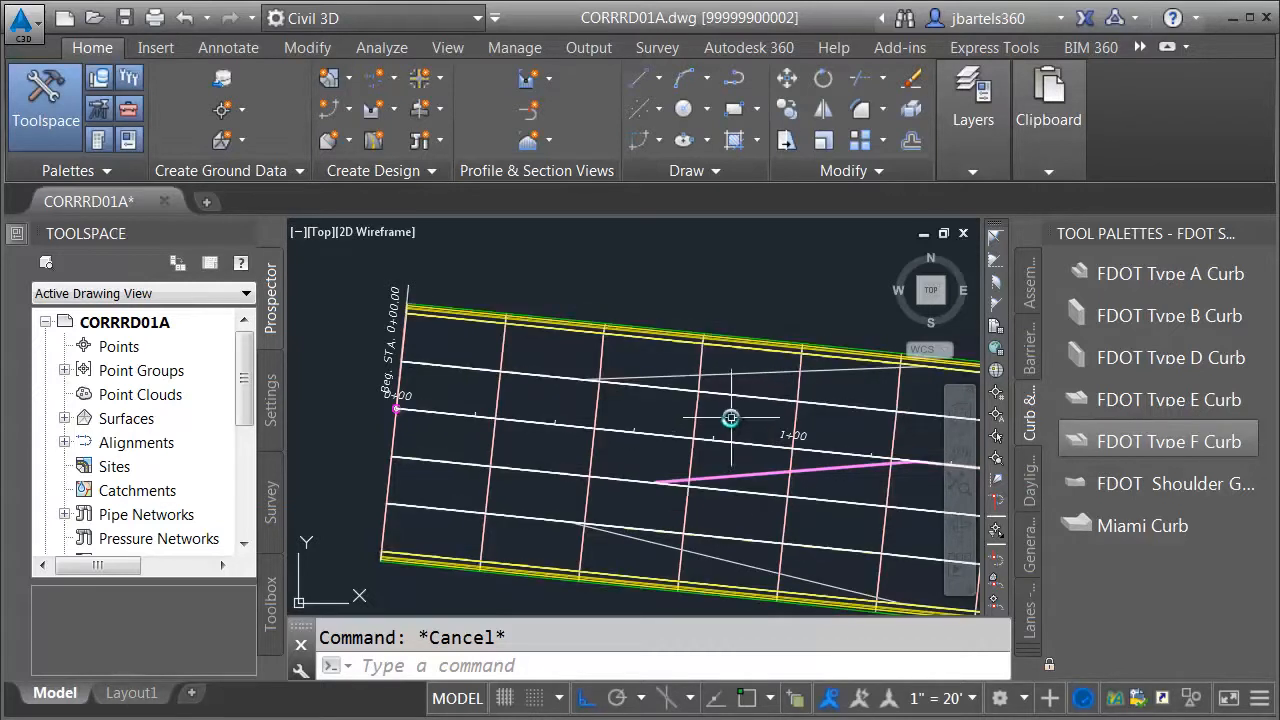
{"action": "left_click", "coordinate": [740, 372]}
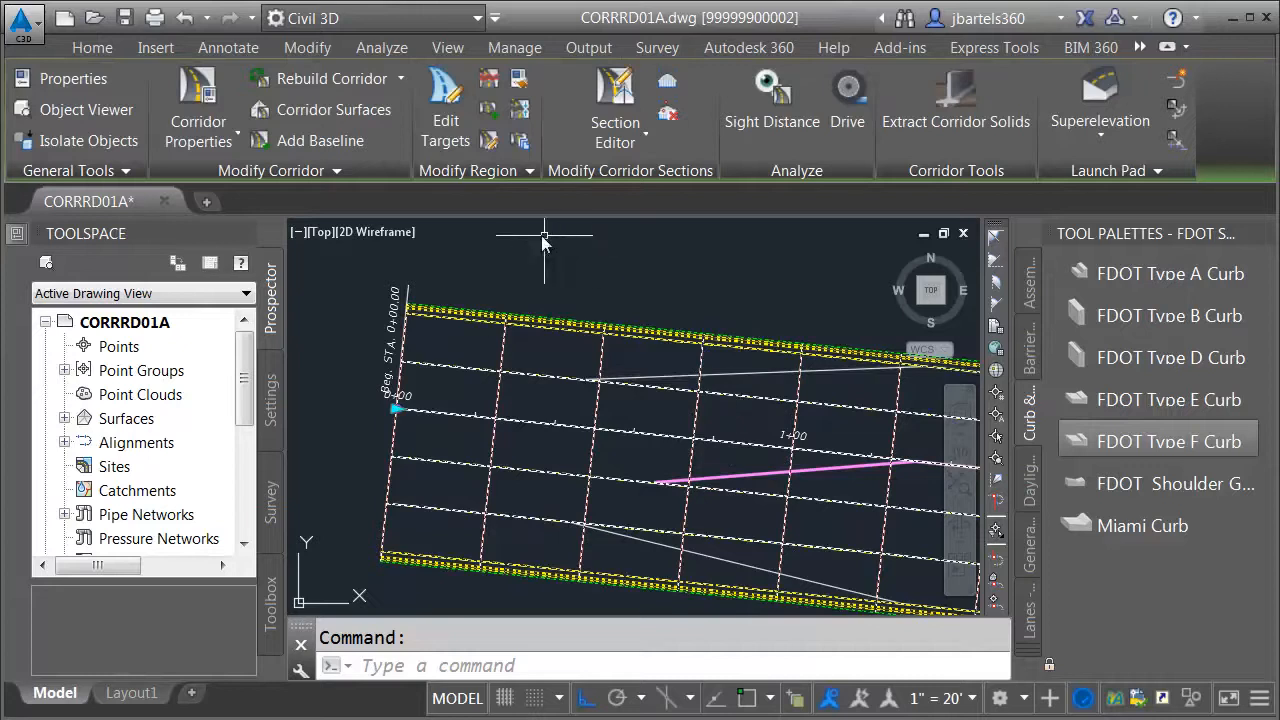
{"action": "left_click", "coordinate": [455, 135]}
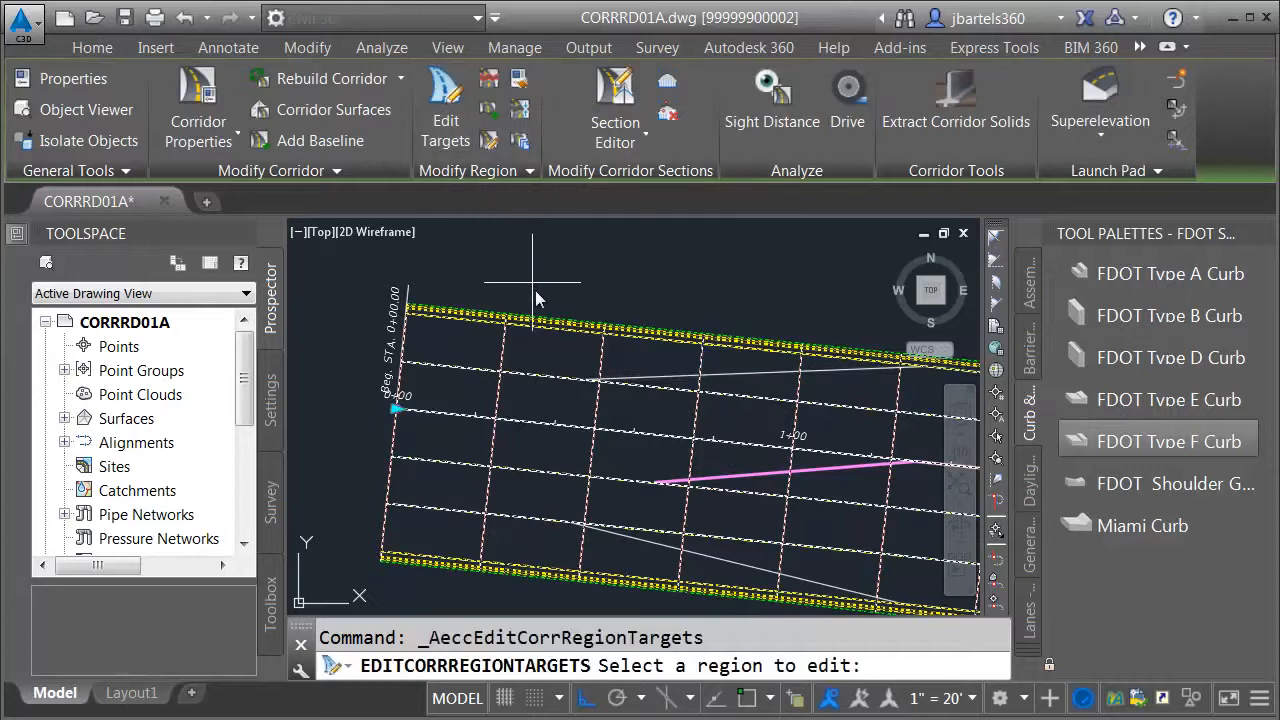
{"action": "left_click", "coordinate": [557, 356]}
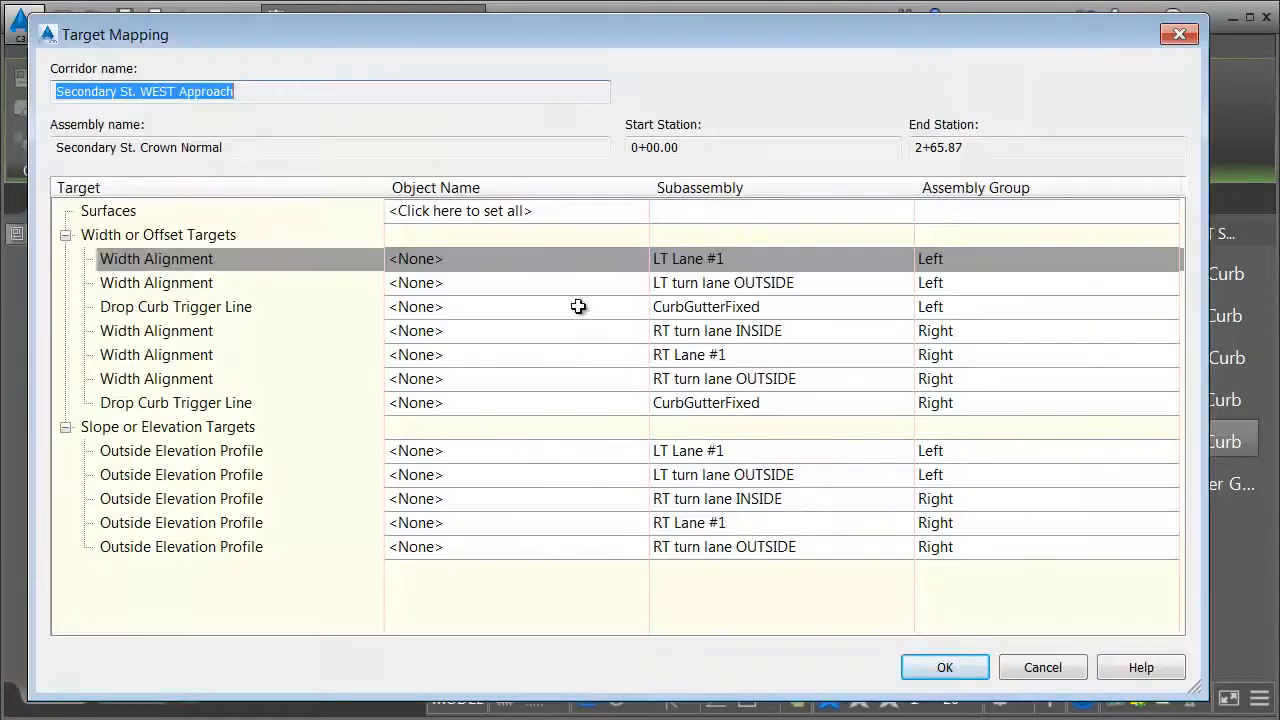
- Target the LT turn lane OUTSIDE width to the NW return and Secondary St ETW LT alignments, using Target to Farthest Offset
{"action": "left_click", "coordinate": [445, 284]}
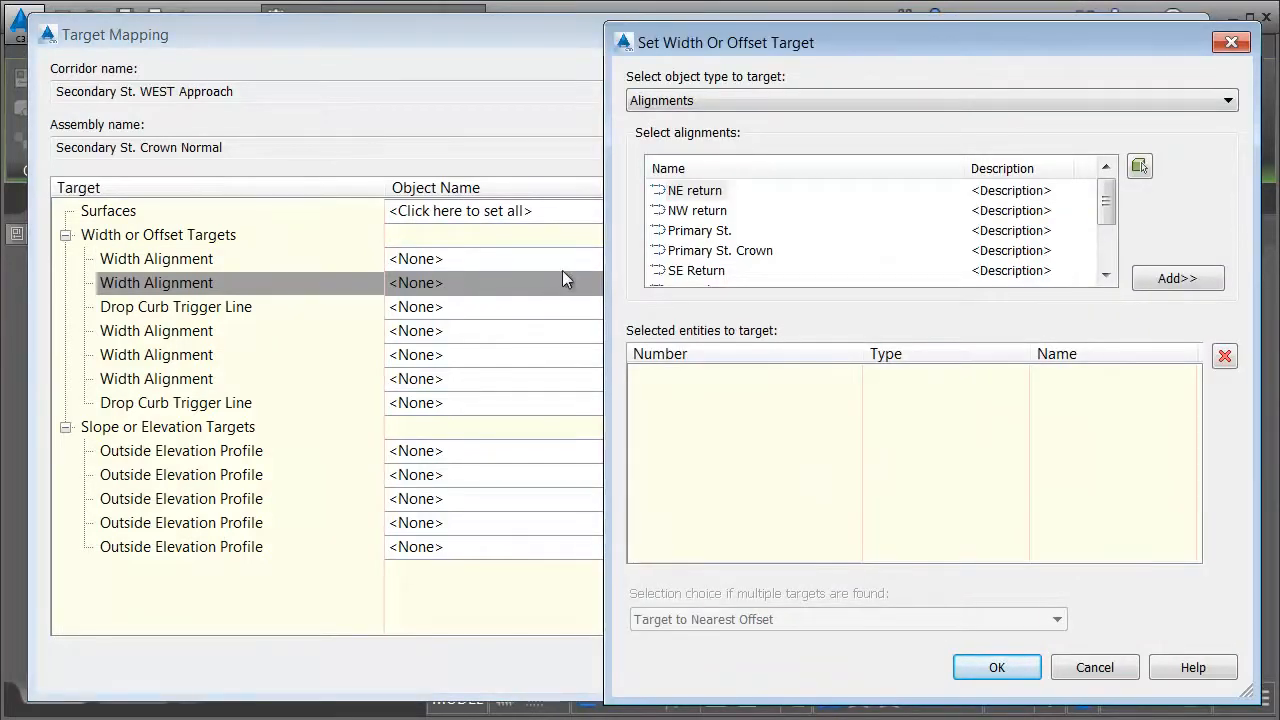
{"action": "left_click", "coordinate": [683, 214]}
{"action": "left_click", "coordinate": [1168, 278]}
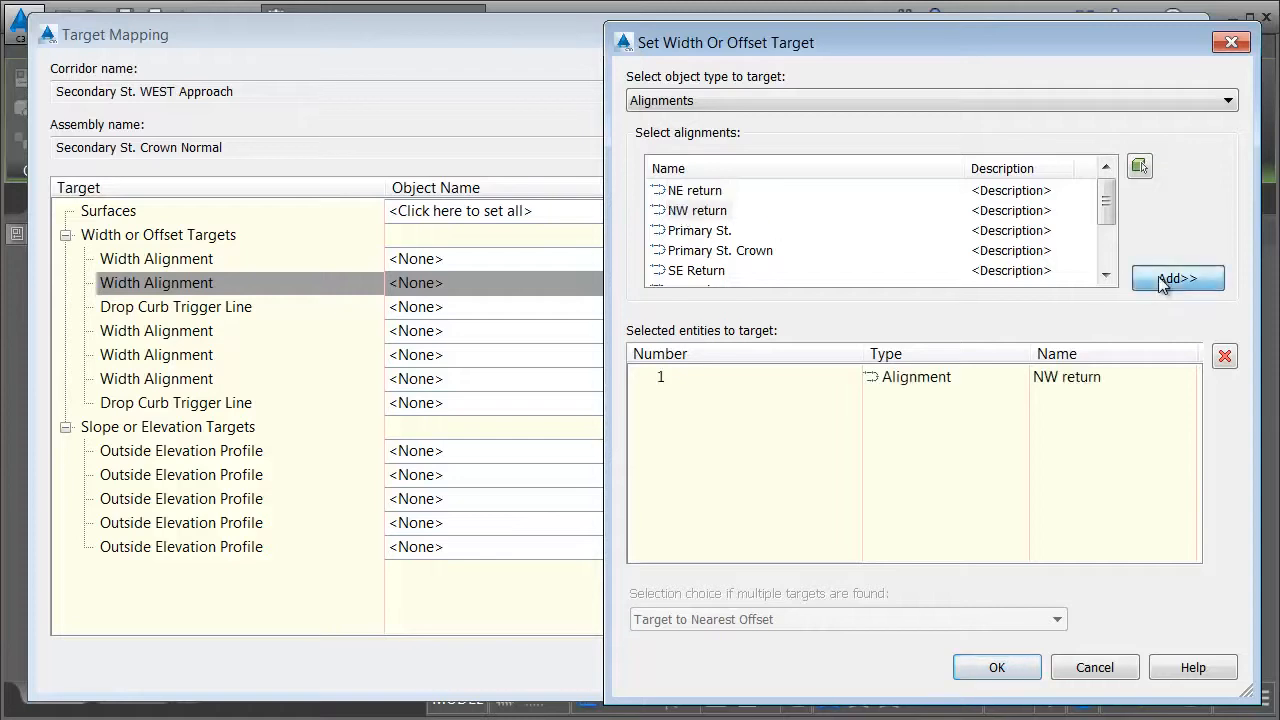
{"action": "left_click_drag", "start_coordinate": [1107, 207], "coordinate": [1110, 240]}
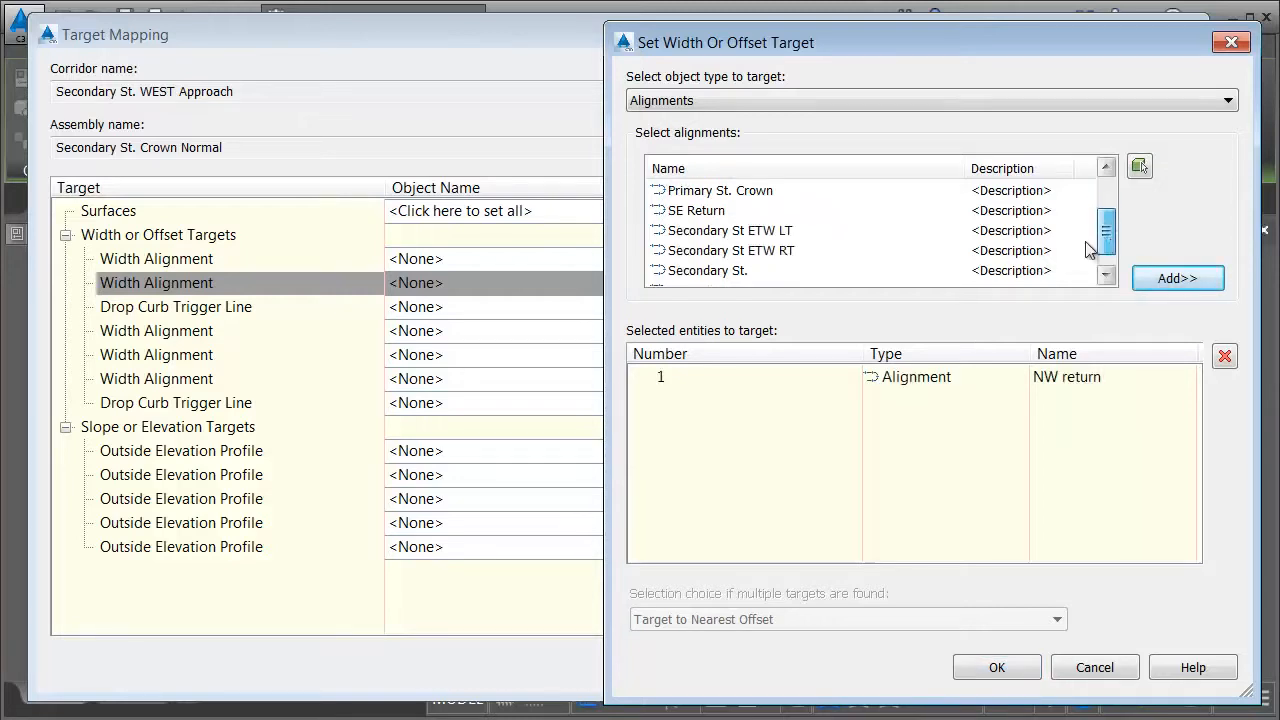
{"action": "left_click", "coordinate": [783, 232]}
{"action": "left_click", "coordinate": [1170, 278]}
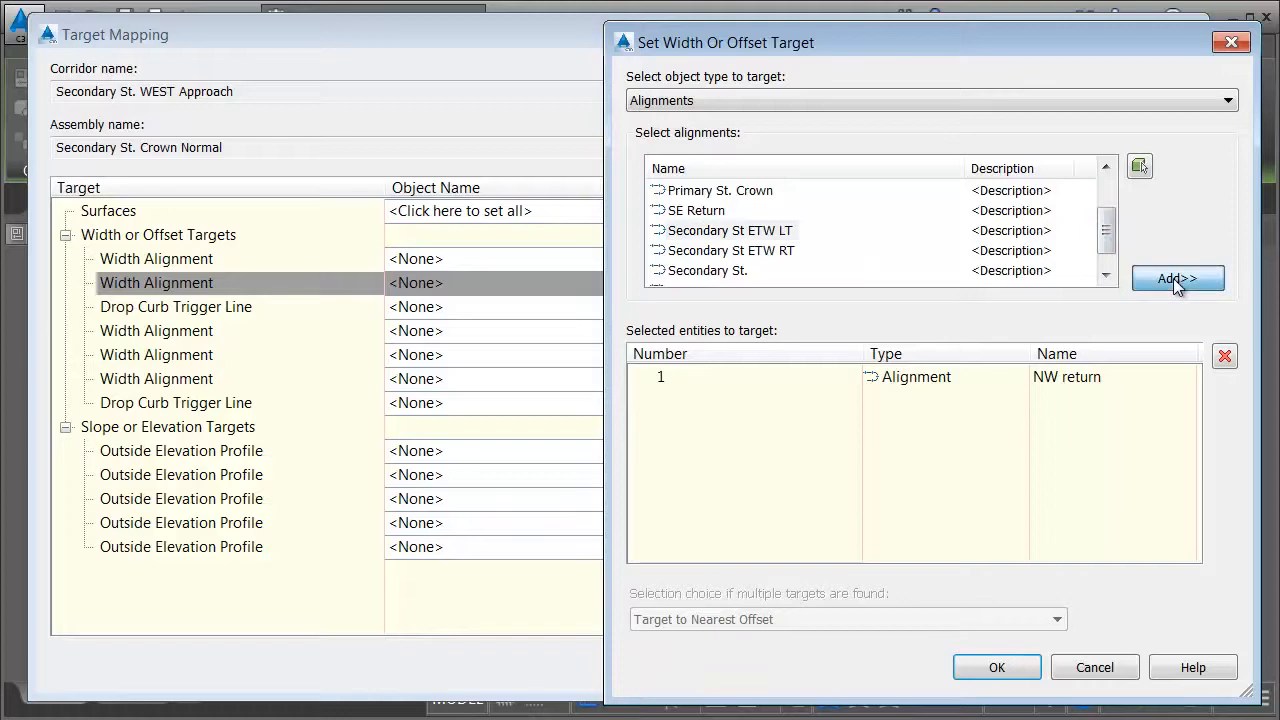
{"action": "left_click", "coordinate": [794, 613]}
{"action": "left_click", "coordinate": [761, 657]}
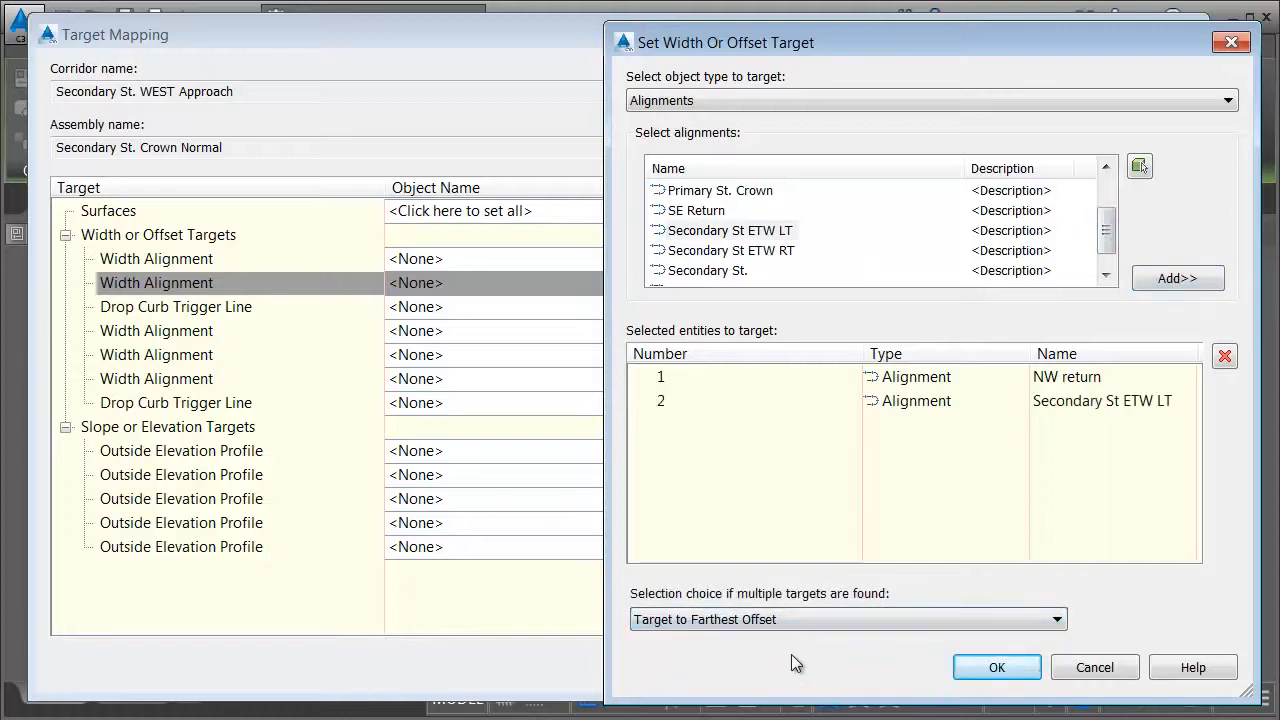
{"action": "left_click", "coordinate": [965, 668]}
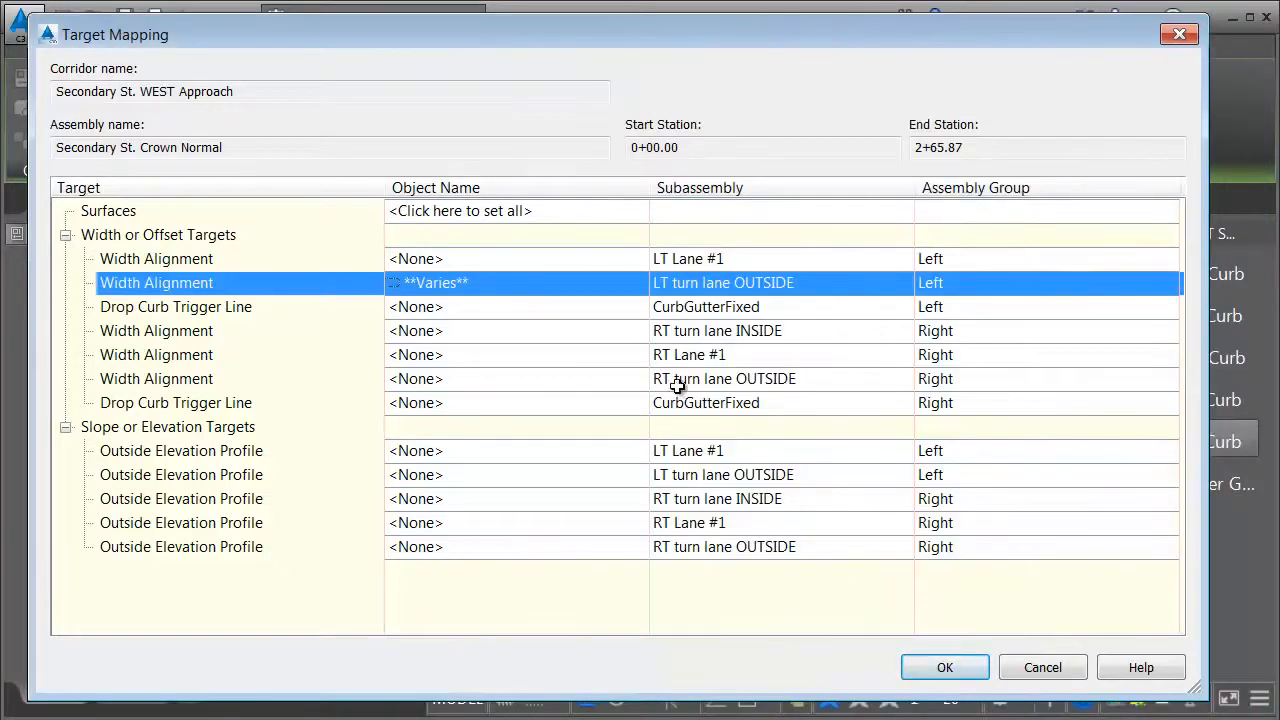
- Target the RT turn lane OUTSIDE width to SW return and Secondary St ETW RT with Target to Farthest Offset, and apply the mapping
{"action": "left_click", "coordinate": [460, 380]}
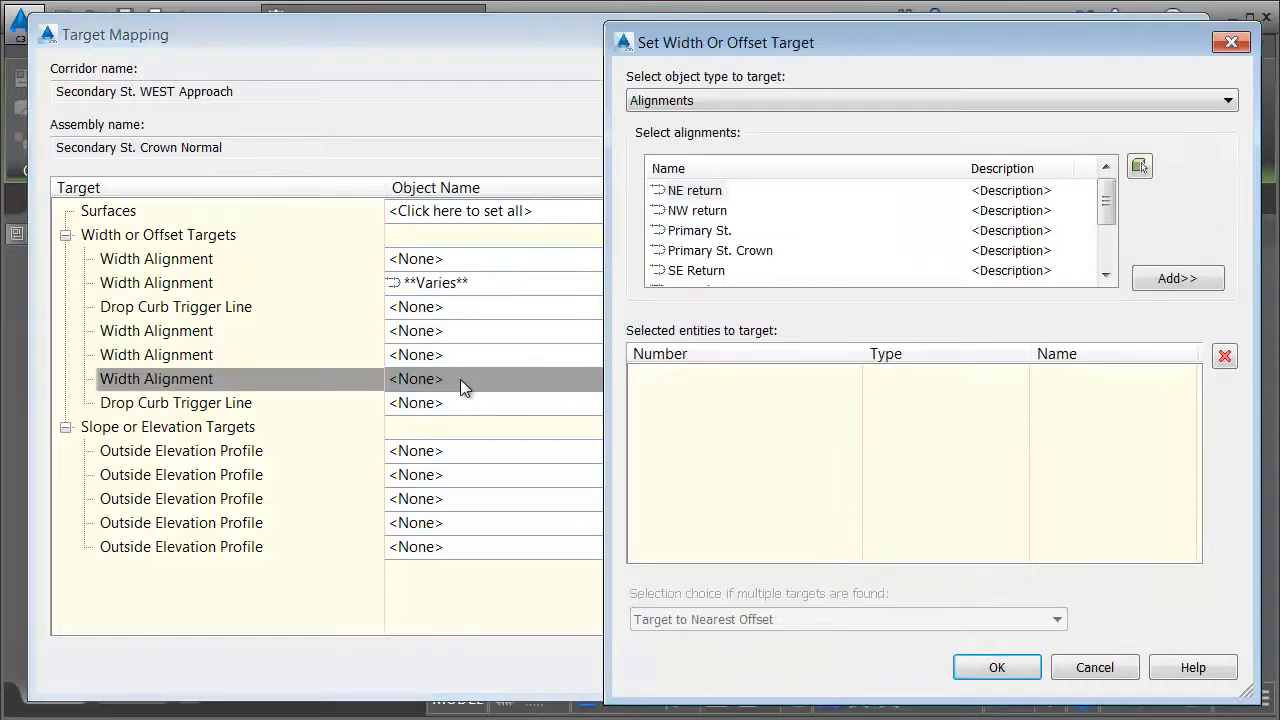
{"action": "scroll", "coordinate": [1105, 235], "scroll_direction": "down", "scroll_amount": 2}
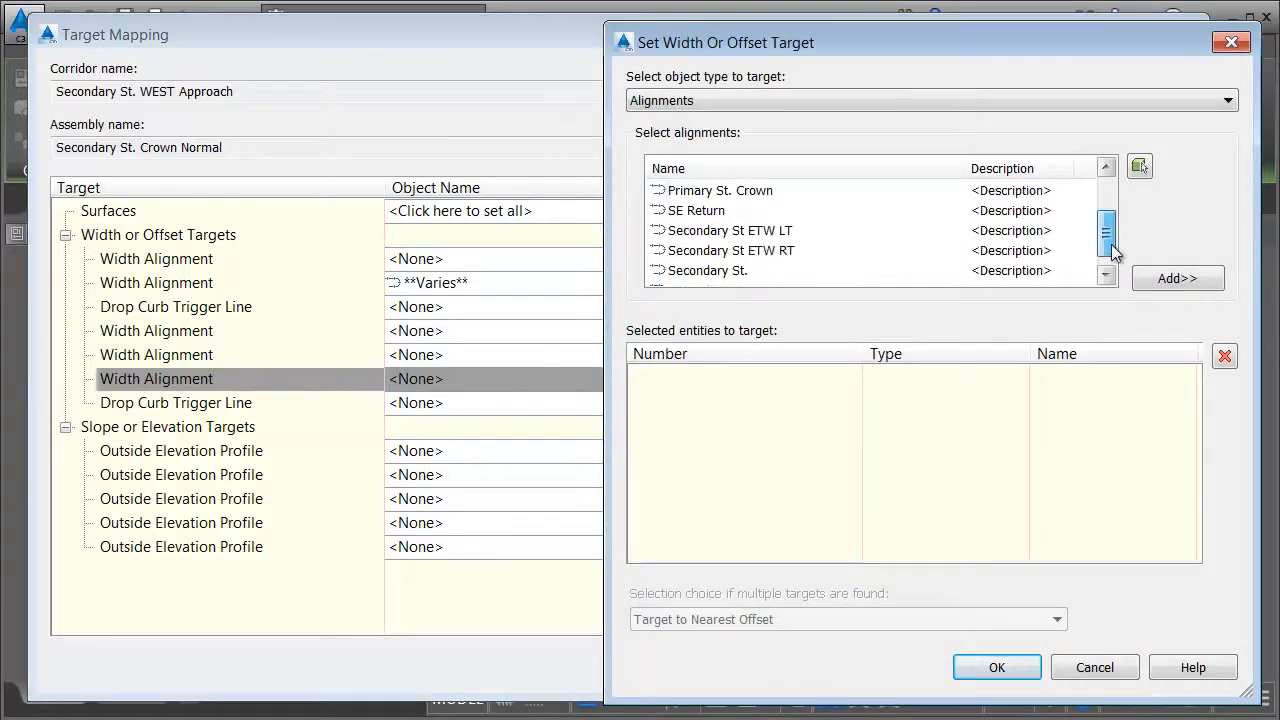
{"action": "left_click", "coordinate": [700, 271]}
{"action": "left_click", "coordinate": [1163, 280]}
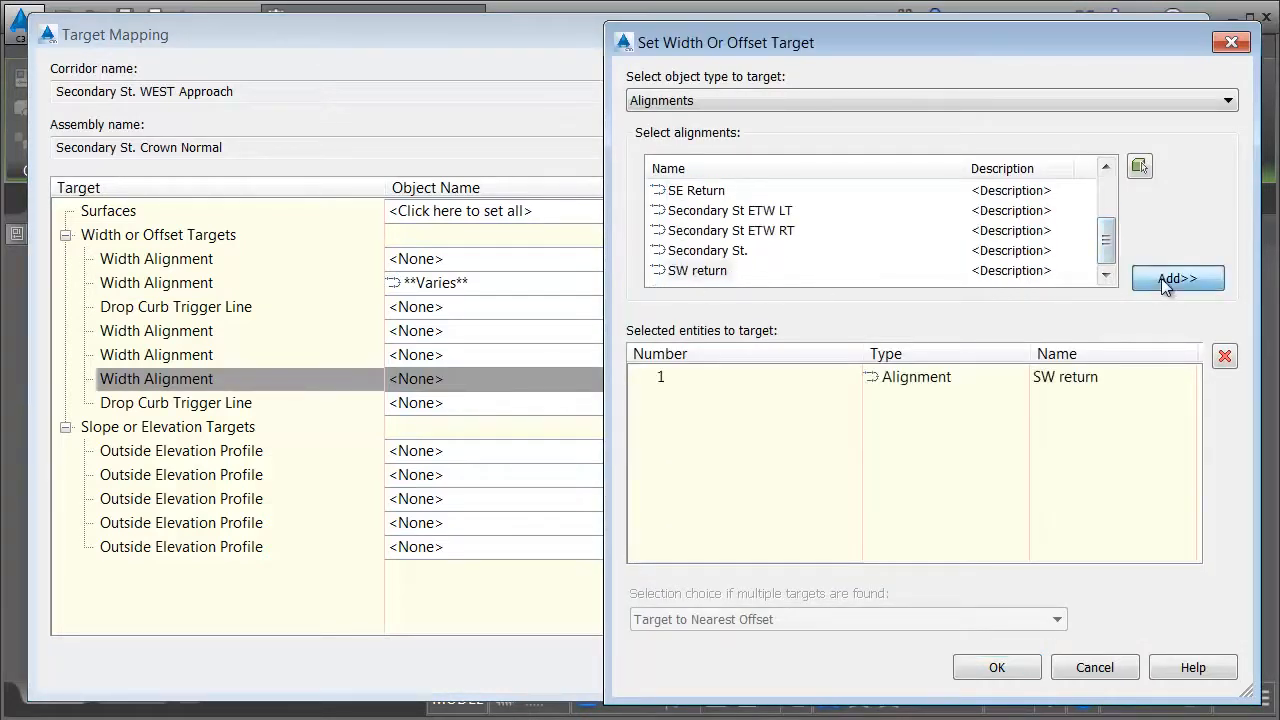
{"action": "left_click", "coordinate": [730, 232]}
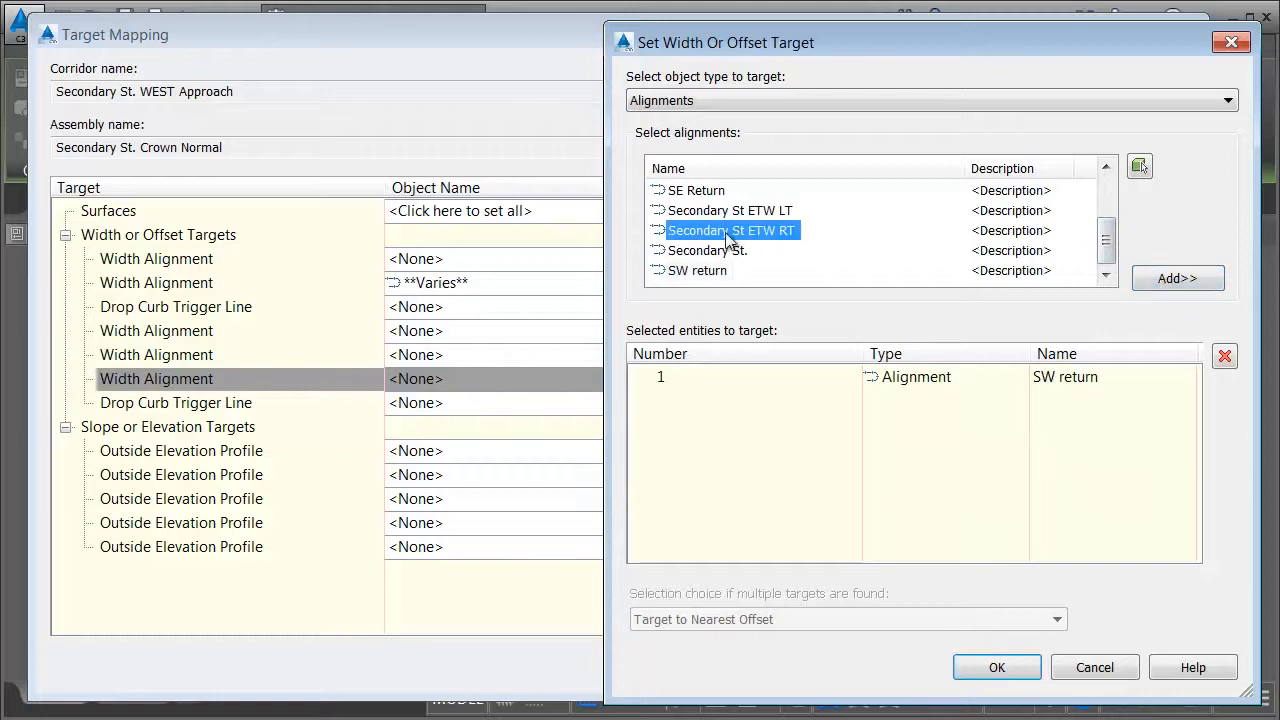
{"action": "left_click", "coordinate": [1173, 282]}
{"action": "left_click", "coordinate": [813, 619]}
{"action": "left_click", "coordinate": [782, 656]}
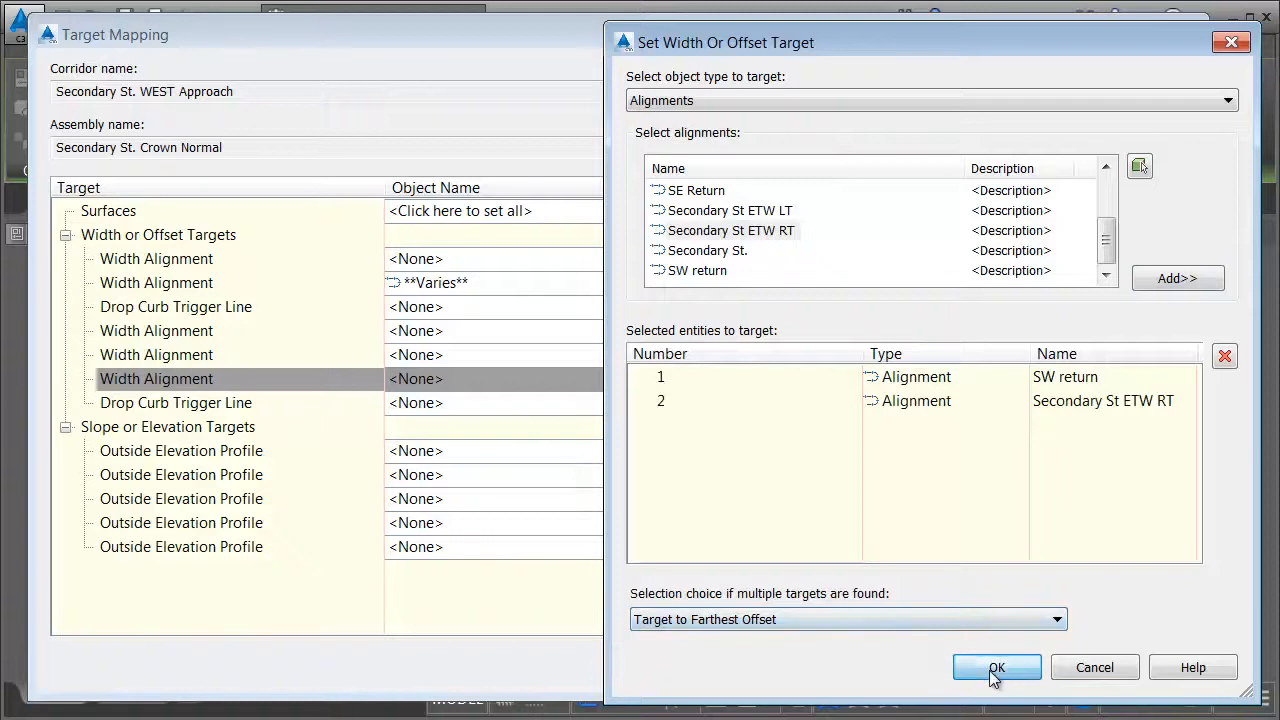
{"action": "left_click", "coordinate": [995, 670]}
{"action": "left_click", "coordinate": [940, 668]}
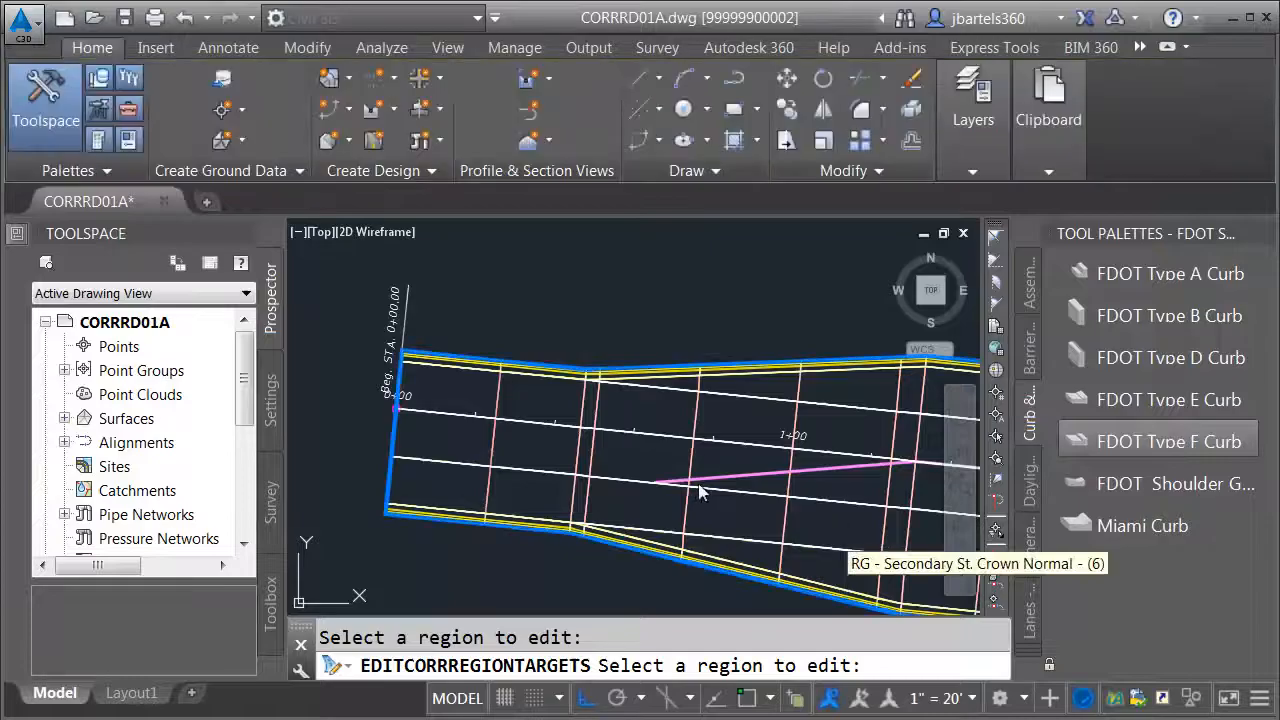
{"action": "key", "text": "Escape"}
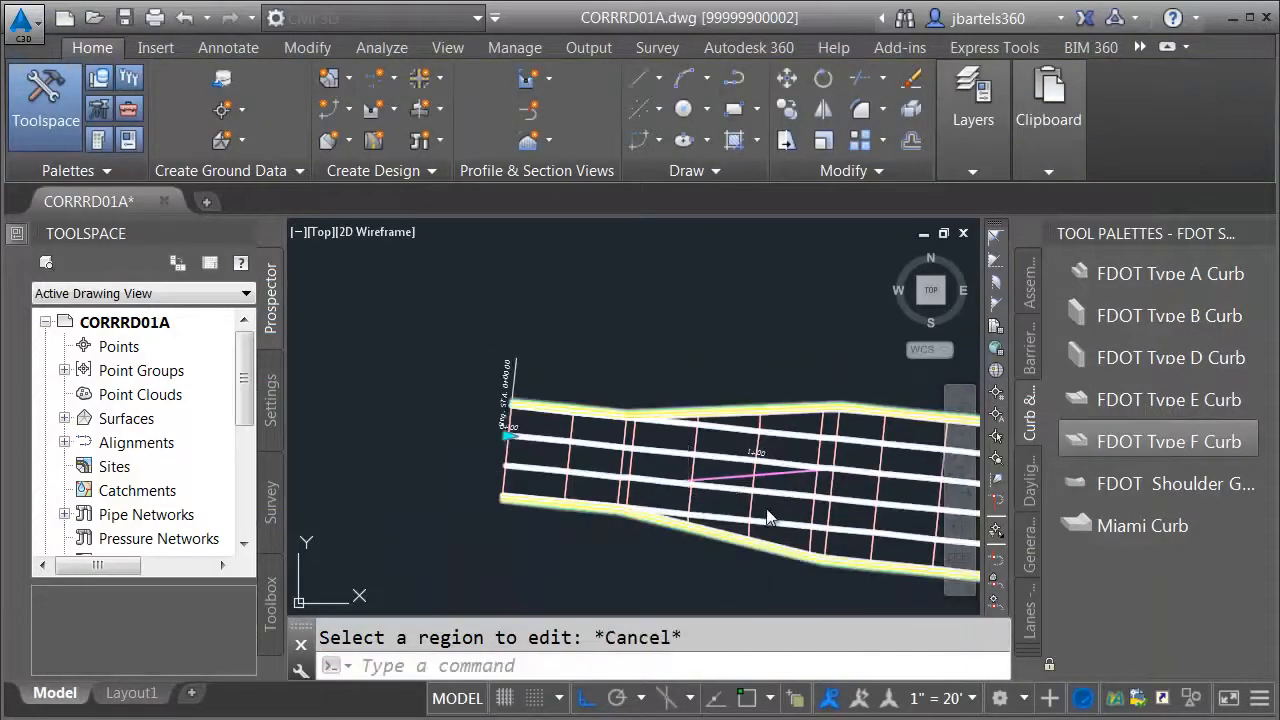
- Examine how the corridor's curbed edges meet the northwest and southwest curb returns near the Primary St. intersection
{"action": "middle_click_drag", "start_coordinate": [815, 509], "coordinate": [744, 500]}
{"action": "scroll", "coordinate": [491, 434], "scroll_direction": "up", "scroll_amount": 4}
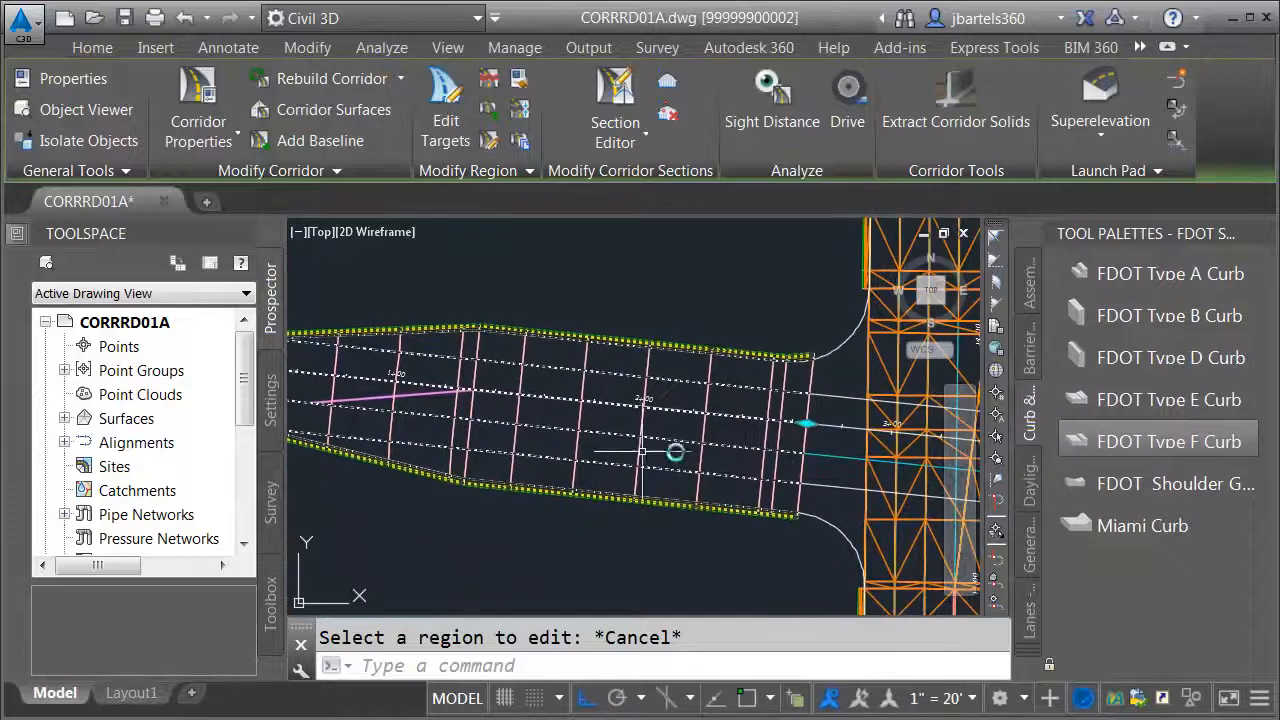
{"action": "scroll", "coordinate": [666, 435], "scroll_direction": "up", "scroll_amount": 1}
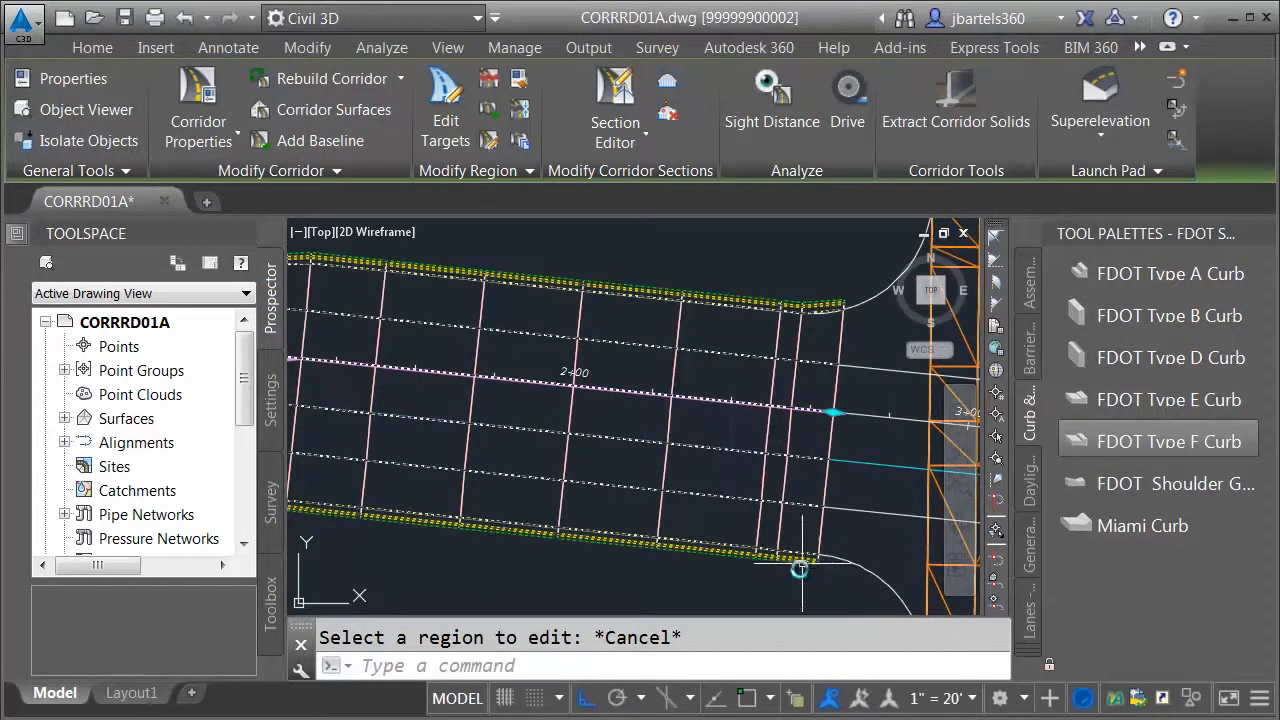
{"action": "scroll", "coordinate": [815, 560], "scroll_direction": "up", "scroll_amount": 2}
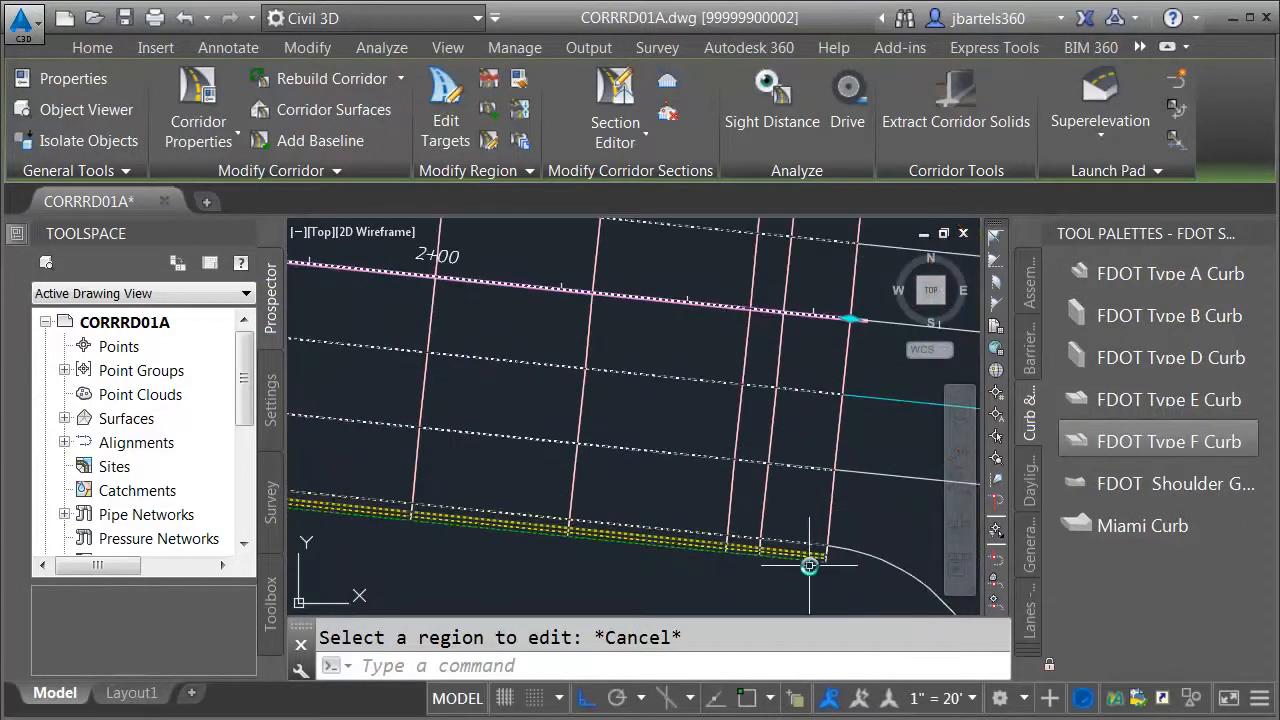
{"action": "middle_click_drag", "start_coordinate": [834, 381], "coordinate": [715, 505]}
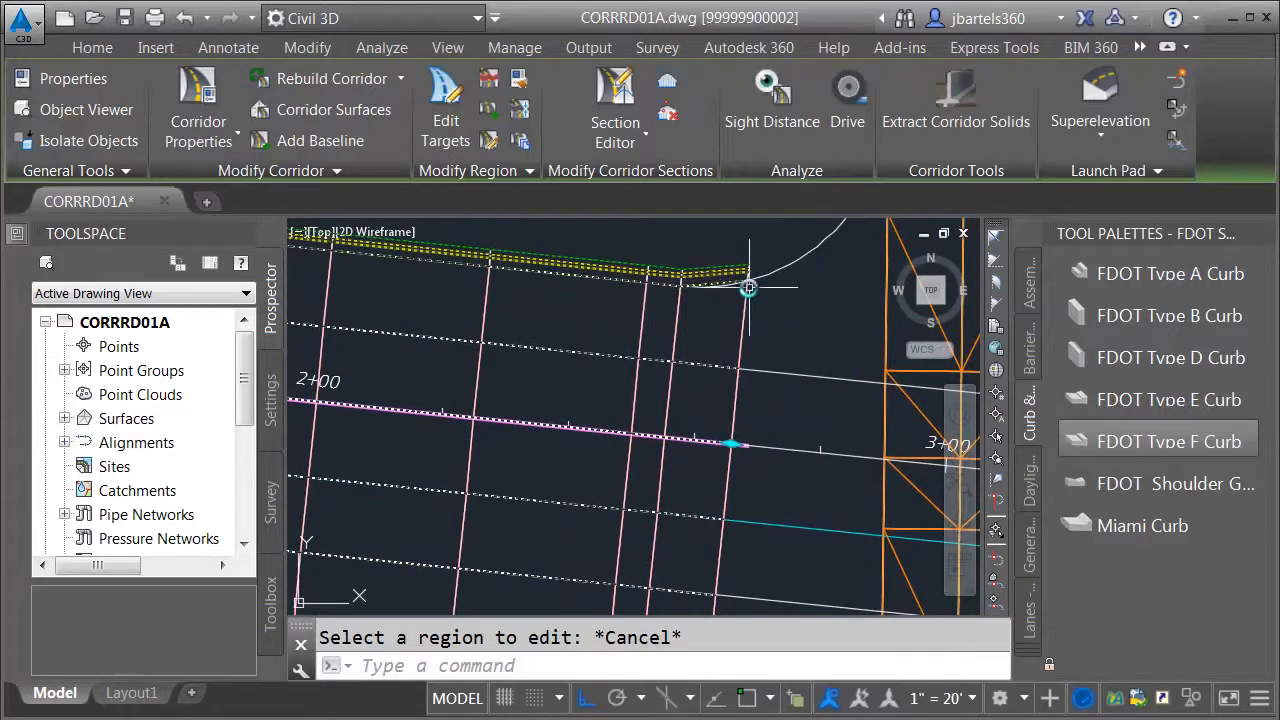
{"action": "scroll", "coordinate": [780, 325], "scroll_direction": "down", "scroll_amount": 2}
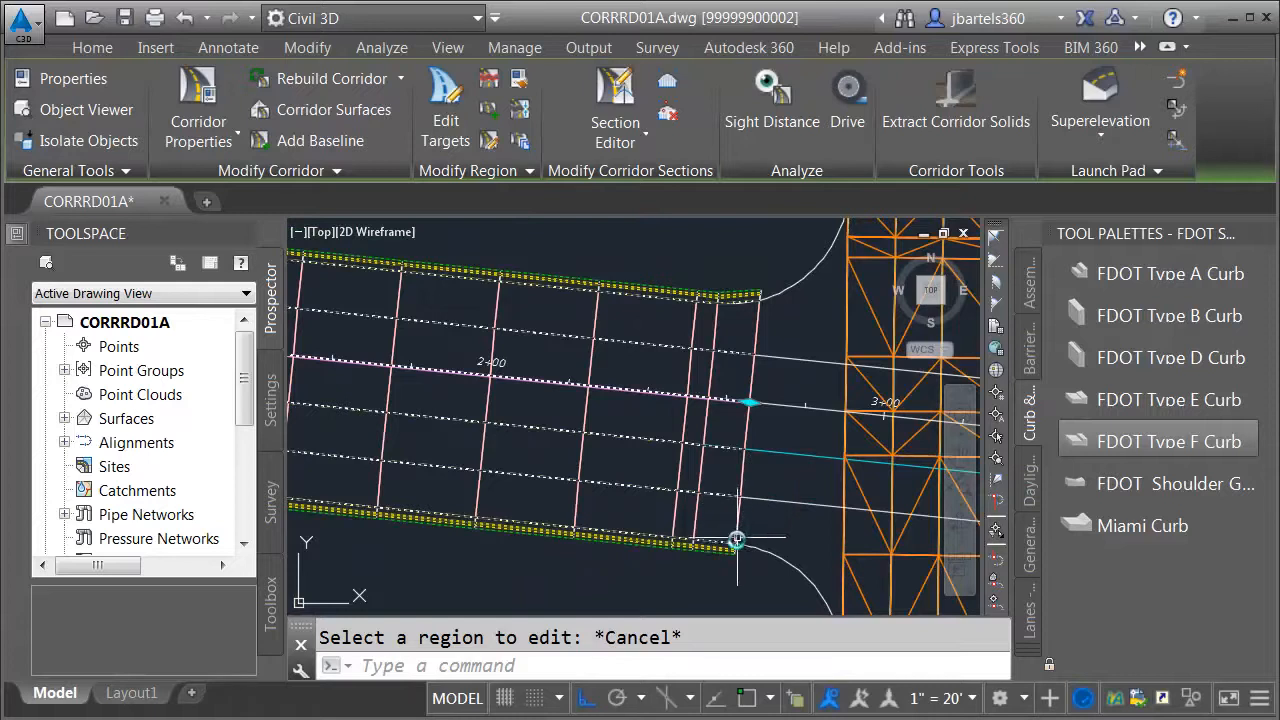
{"action": "scroll", "coordinate": [724, 352], "scroll_direction": "up", "scroll_amount": 2}
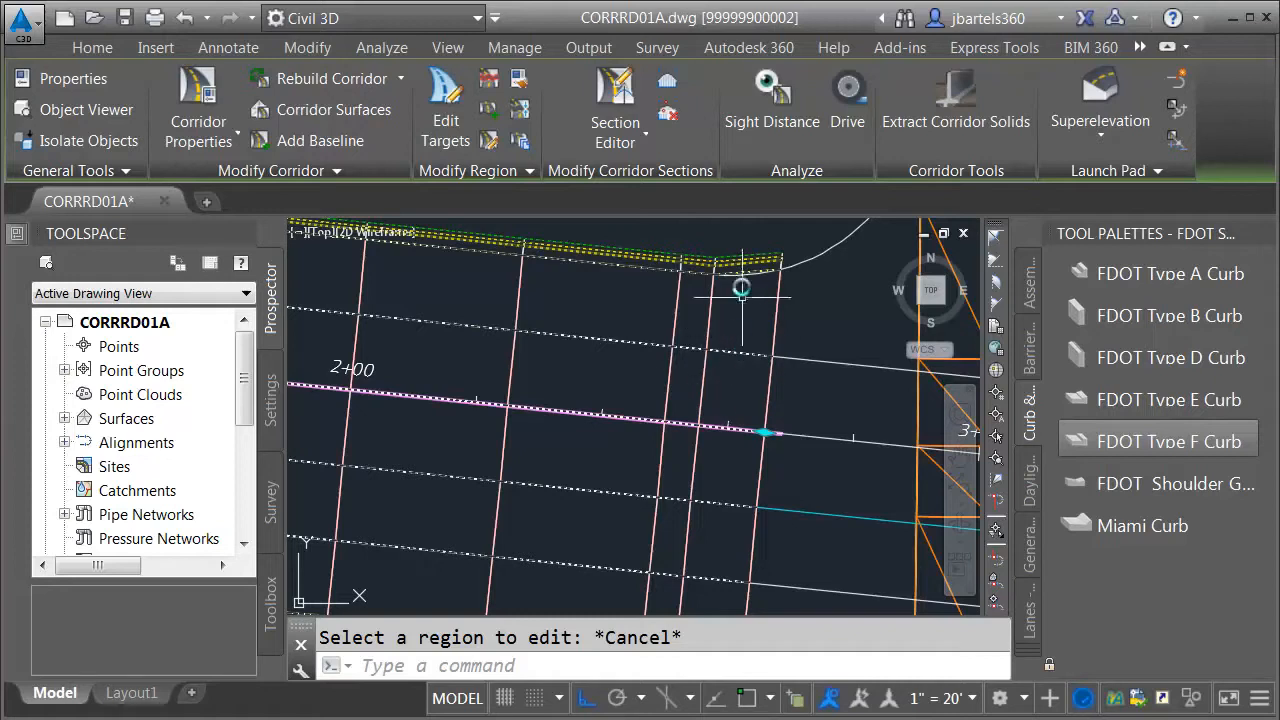
{"action": "scroll", "coordinate": [588, 442], "scroll_direction": "down", "scroll_amount": 4}
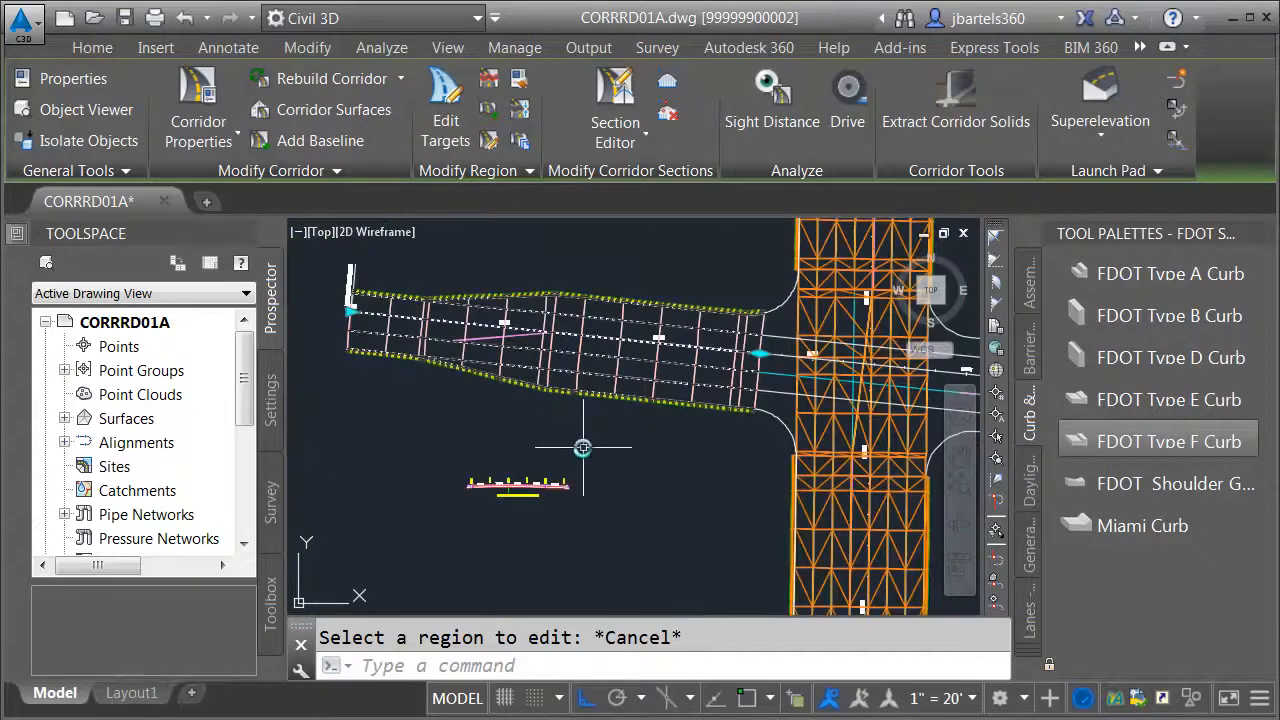
{"action": "key", "text": "Escape"}
- Copy the Secondary St. Crown Normal assembly straight up, placing the duplicate above the original
{"action": "scroll", "coordinate": [543, 478], "scroll_direction": "up", "scroll_amount": 6}
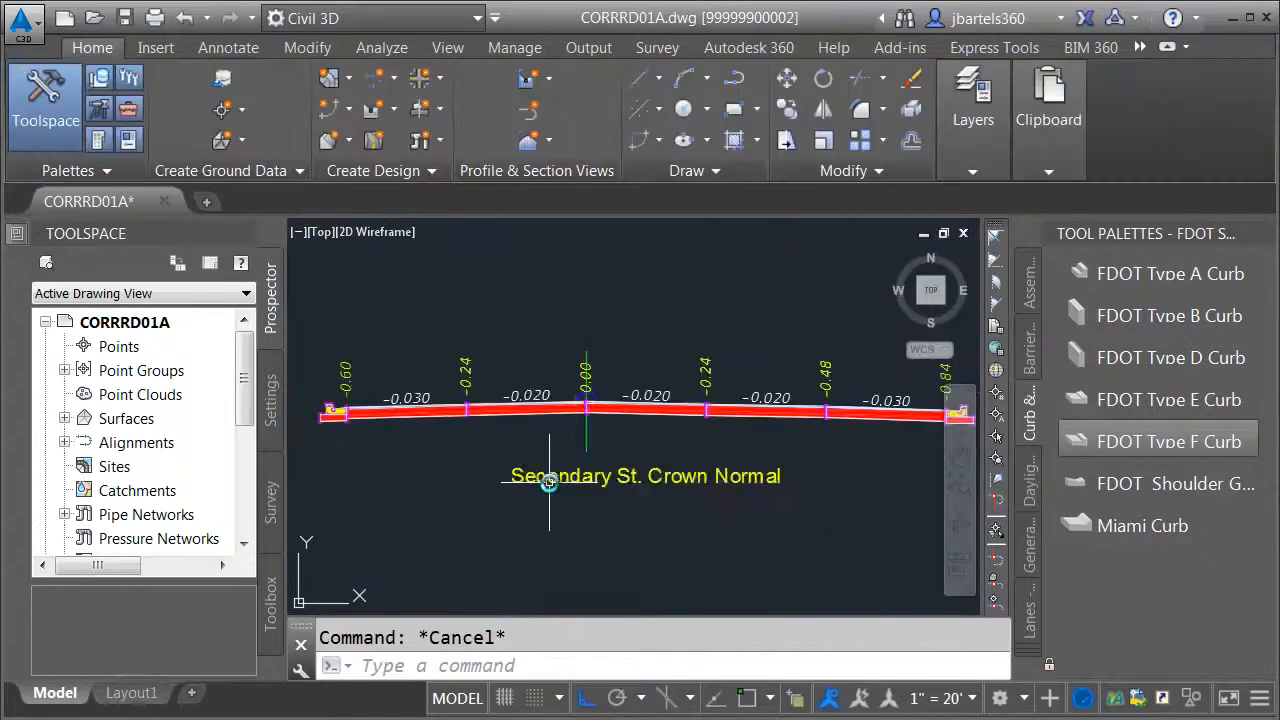
{"action": "left_click", "coordinate": [787, 109]}
{"action": "left_click", "coordinate": [588, 438]}
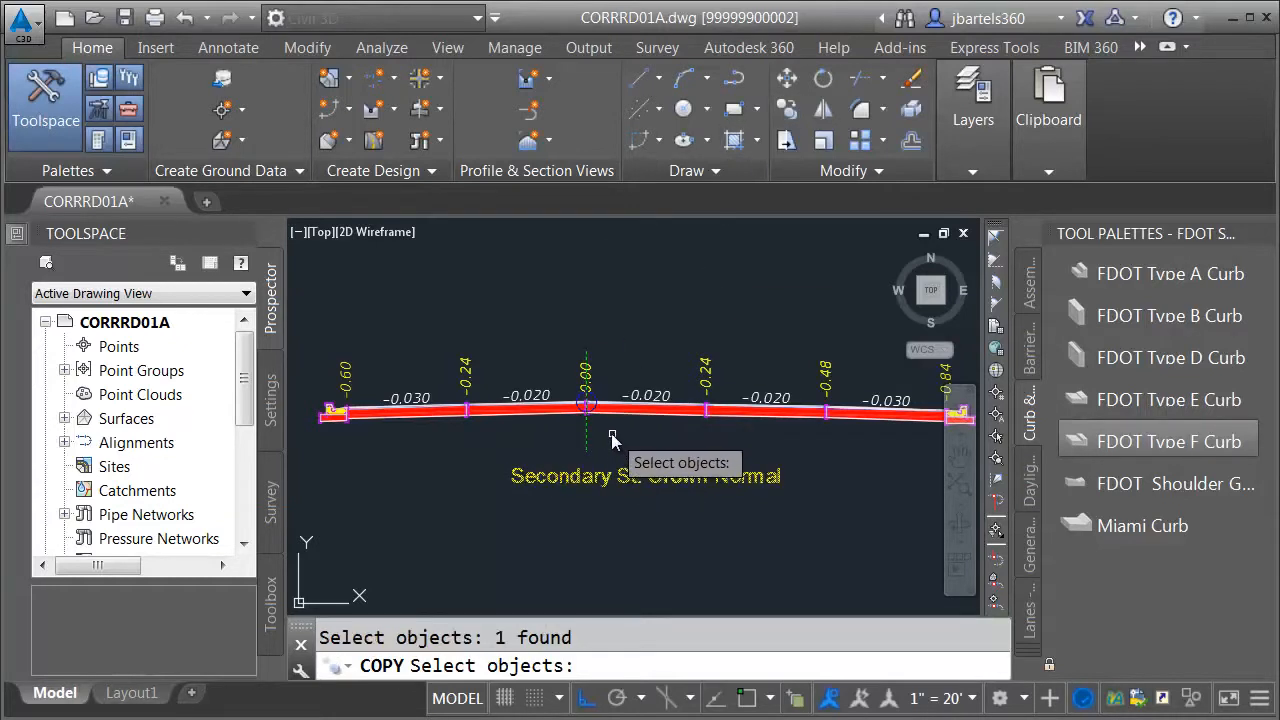
{"action": "key", "text": "Return"}
{"action": "left_click", "coordinate": [633, 454]}
{"action": "scroll", "coordinate": [633, 432], "scroll_direction": "down", "scroll_amount": 2}
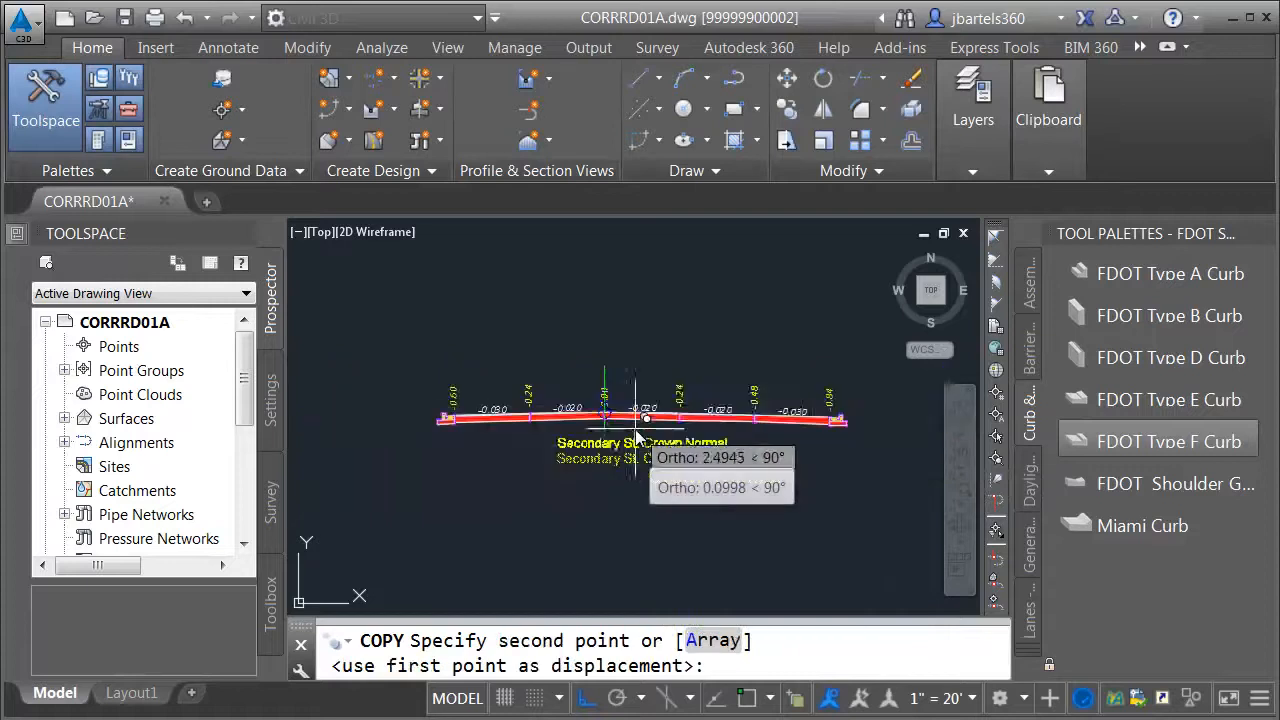
{"action": "left_click", "coordinate": [641, 320]}
{"action": "key", "text": "Escape"}
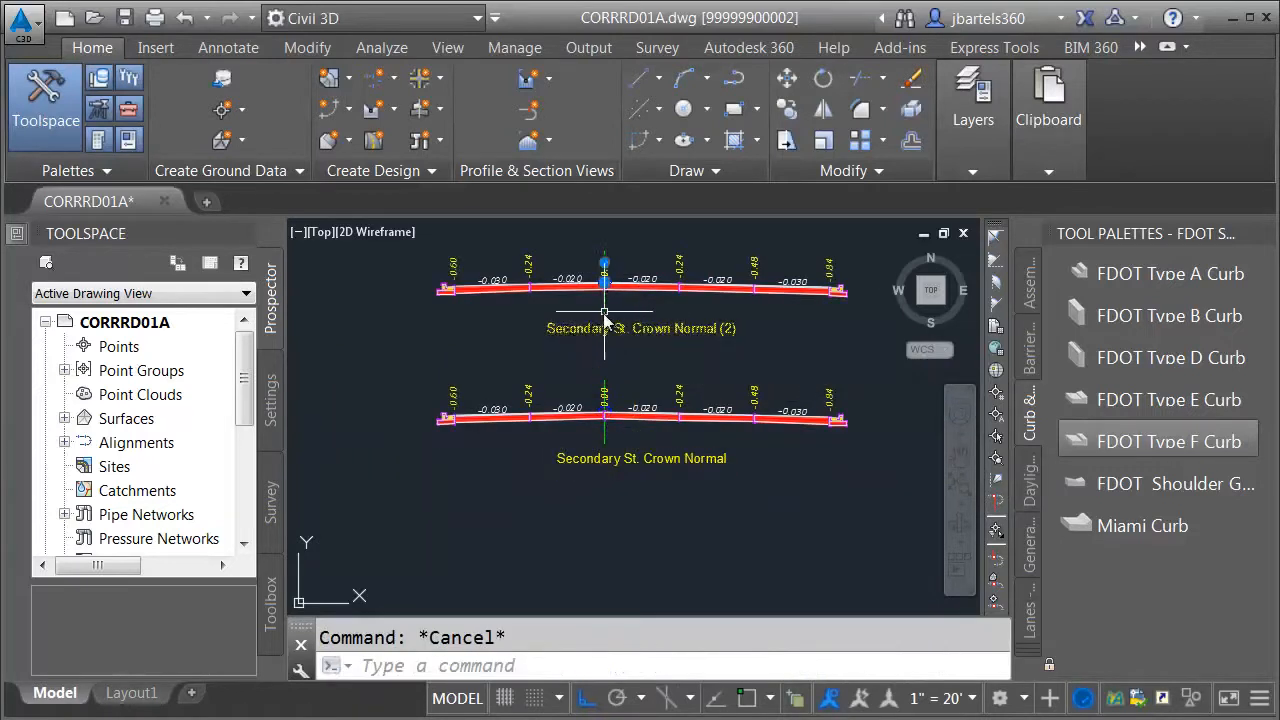
- Rename the copied assembly "Secondary St. Crown Normal RT SIDE ONLY"
{"action": "left_click", "coordinate": [604, 284]}
{"action": "key", "text": "ctrl+1"}
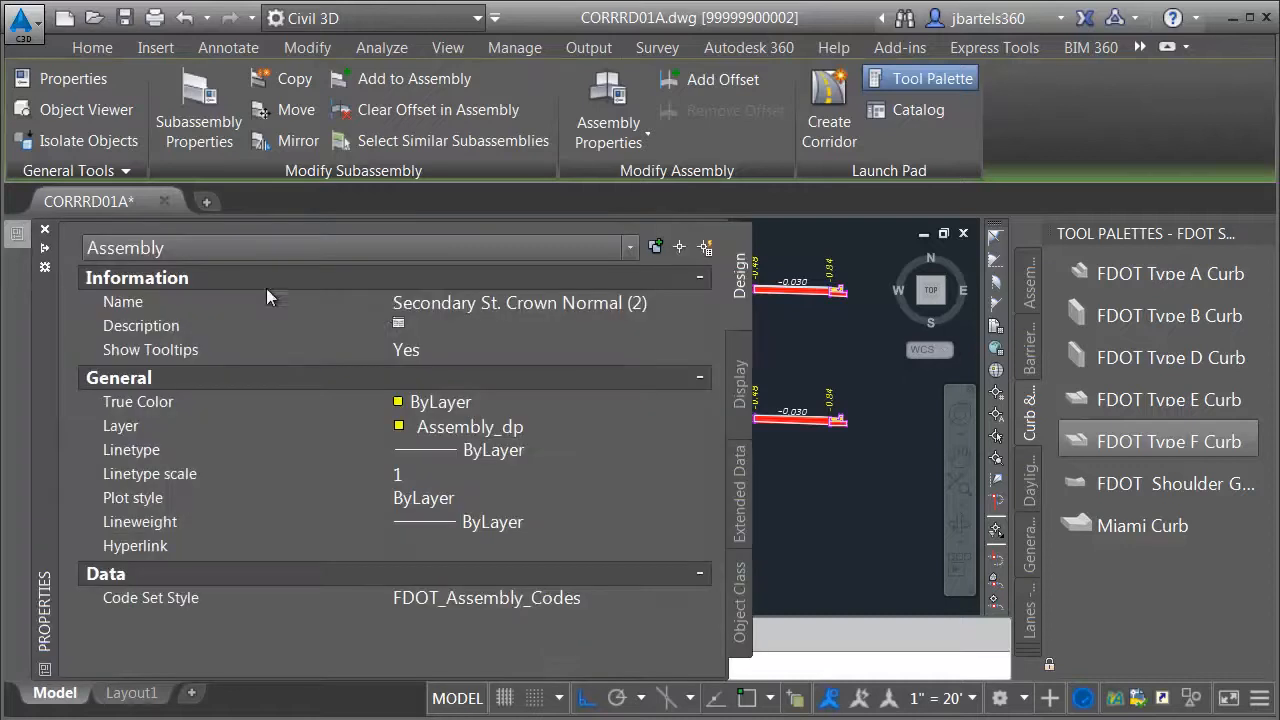
{"action": "double_click", "coordinate": [593, 303]}
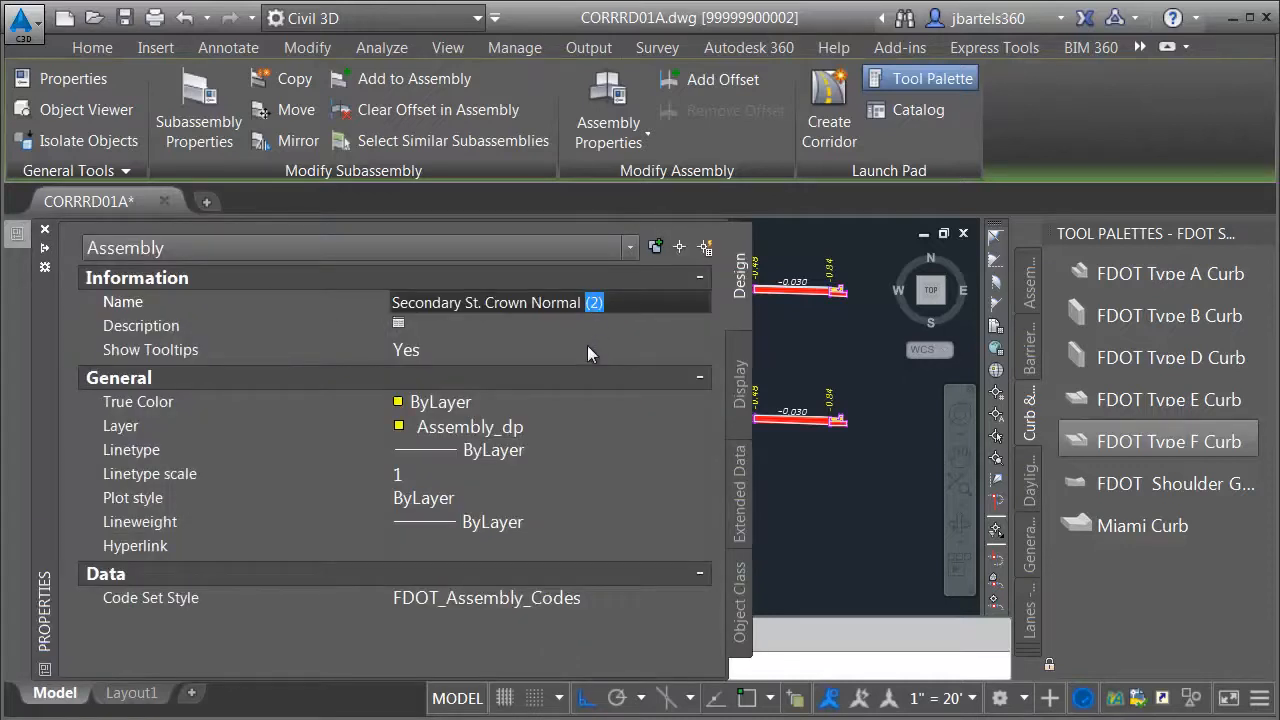
{"action": "type", "text": "RT SIDE ONLY"}
{"action": "key", "text": "Return"}
{"action": "key", "text": "Escape"}
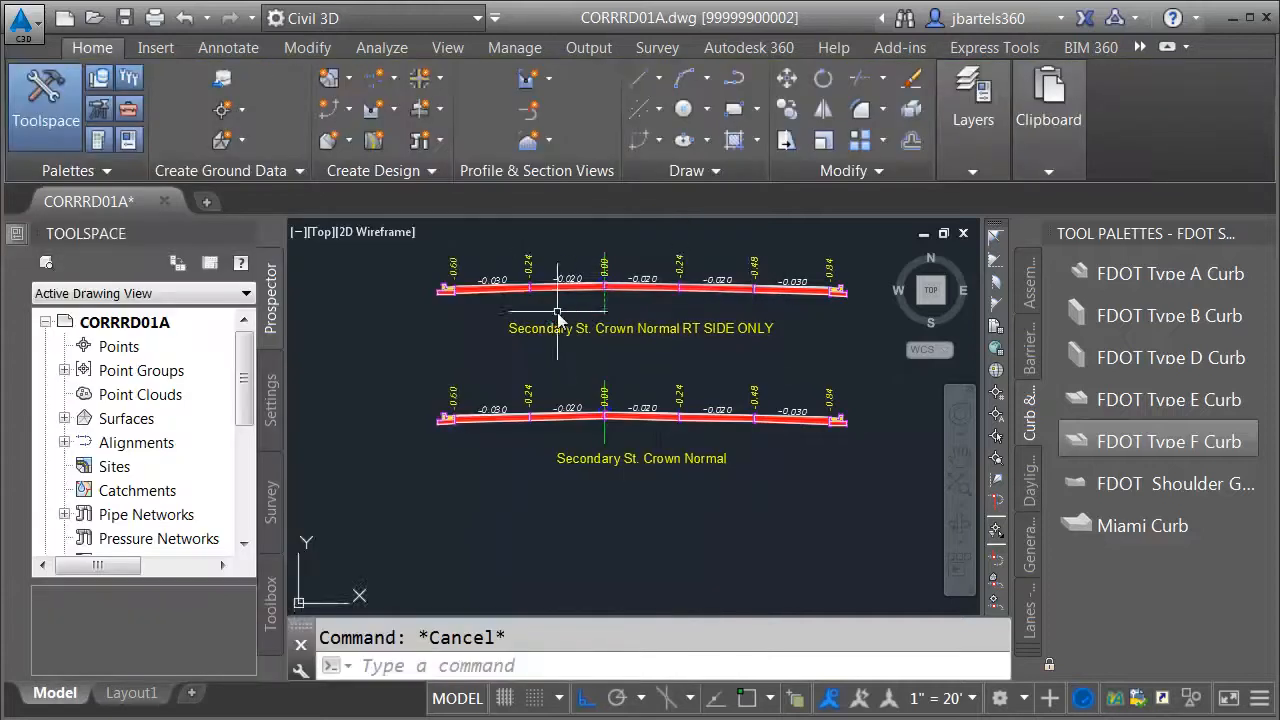
- Delete the left-side lane, turn lane and curb subassemblies from the RT SIDE ONLY assembly
{"action": "middle_click_drag", "start_coordinate": [556, 314], "coordinate": [543, 380]}
{"action": "scroll", "coordinate": [530, 326], "scroll_direction": "up", "scroll_amount": 1}
{"action": "left_click", "coordinate": [530, 326]}
{"action": "left_click", "coordinate": [410, 395]}
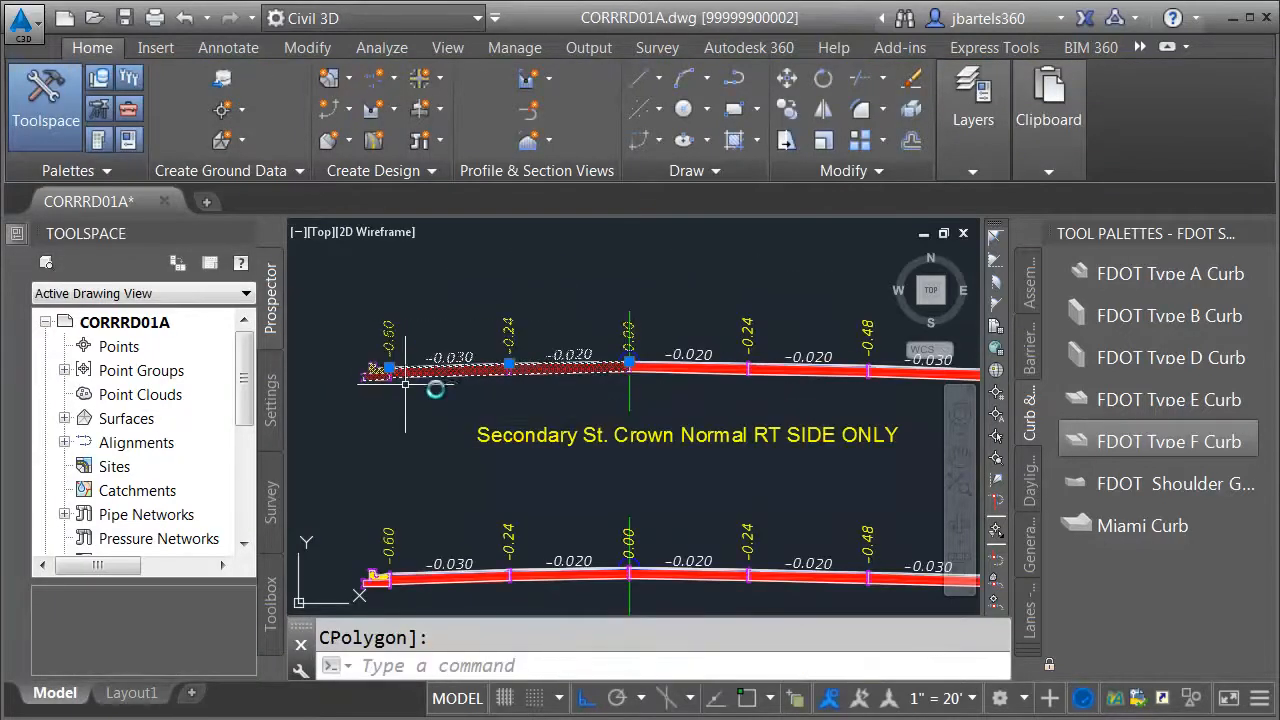
{"action": "key", "text": "Delete"}
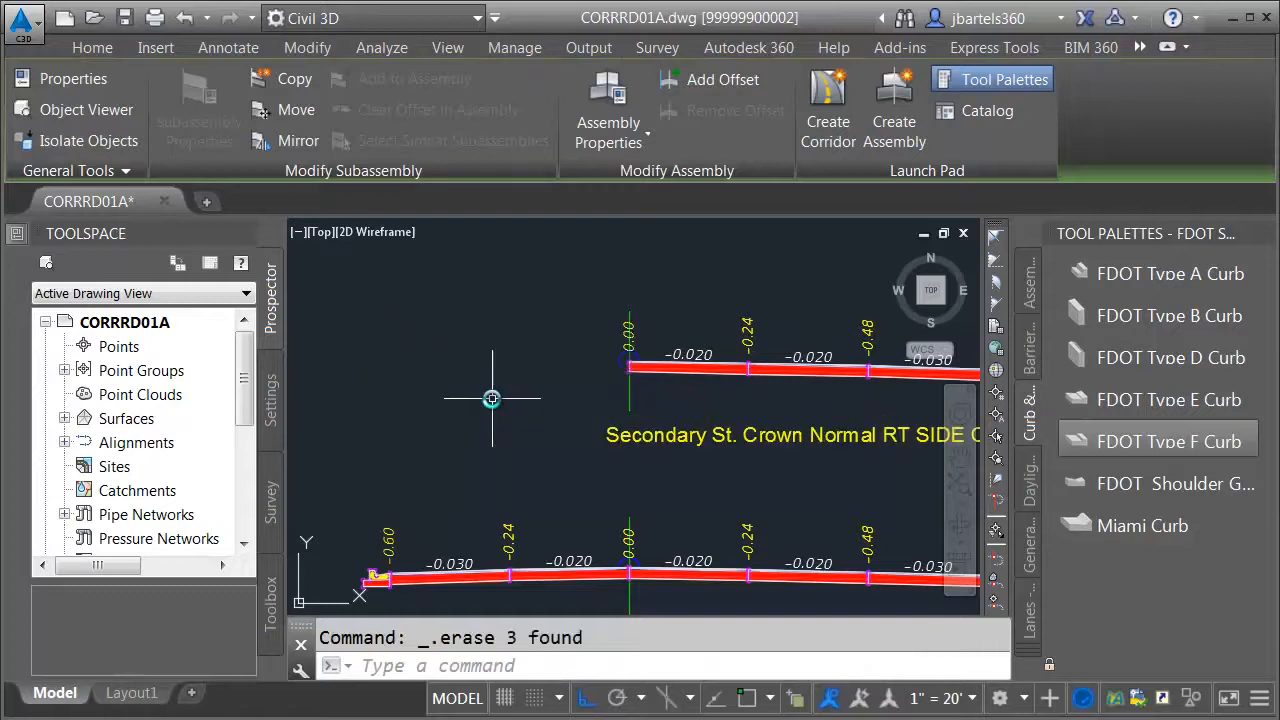
- Split the Secondary St. WEST Approach corridor region at the endpoint of the northwest curb return, station 2+55.37
{"action": "type", "text": "z"}
{"action": "key", "text": "Return"}
{"action": "type", "text": "p"}
{"action": "key", "text": "Return"}
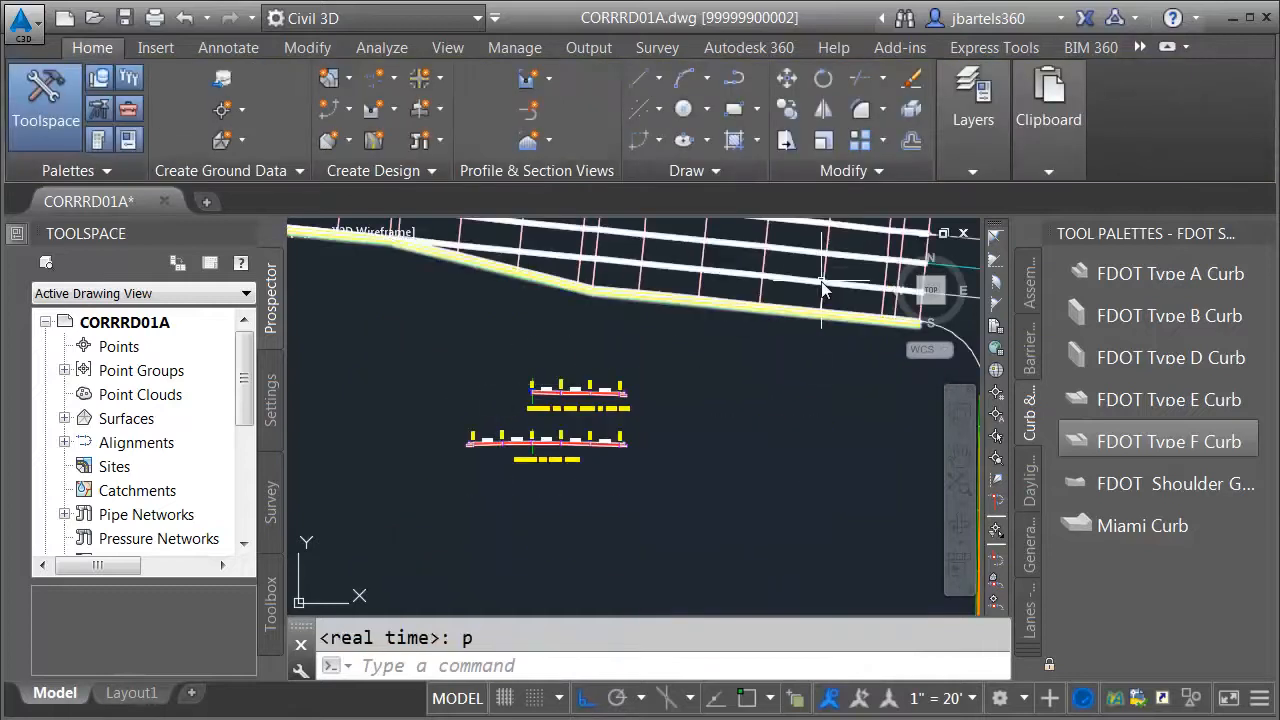
{"action": "scroll", "coordinate": [560, 415], "scroll_direction": "up", "scroll_amount": 2}
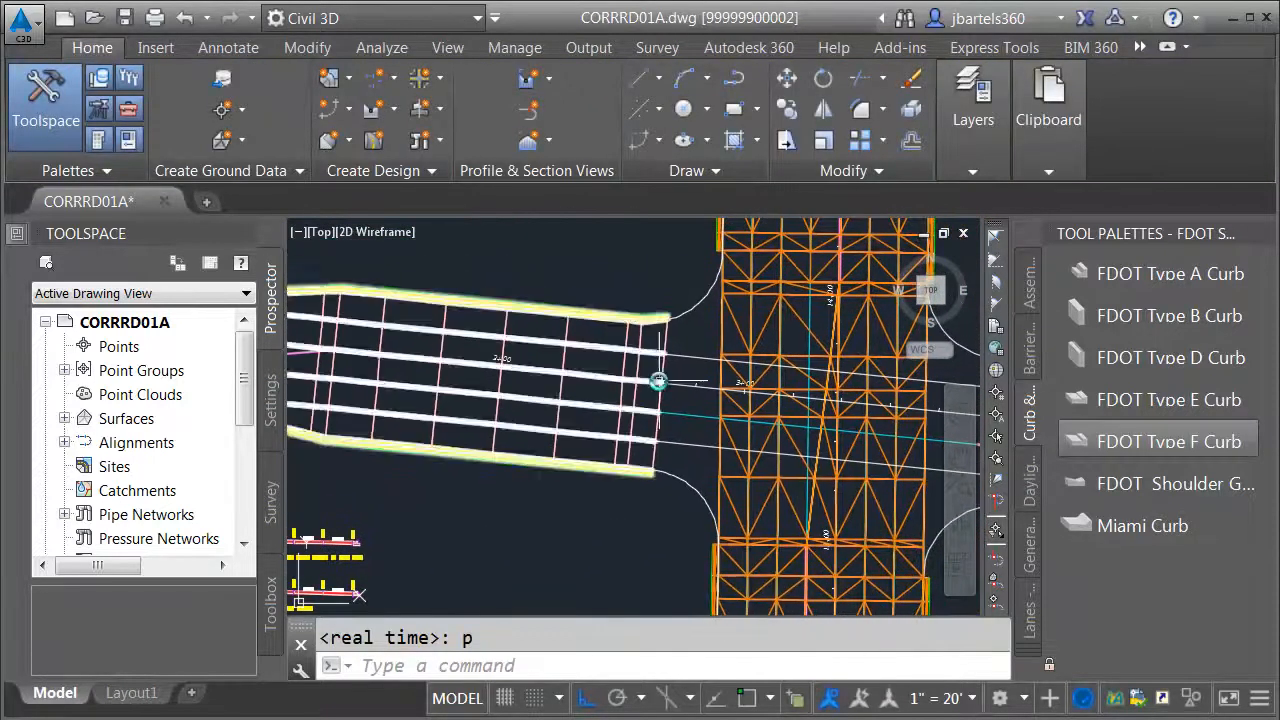
{"action": "scroll", "coordinate": [666, 380], "scroll_direction": "up", "scroll_amount": 1}
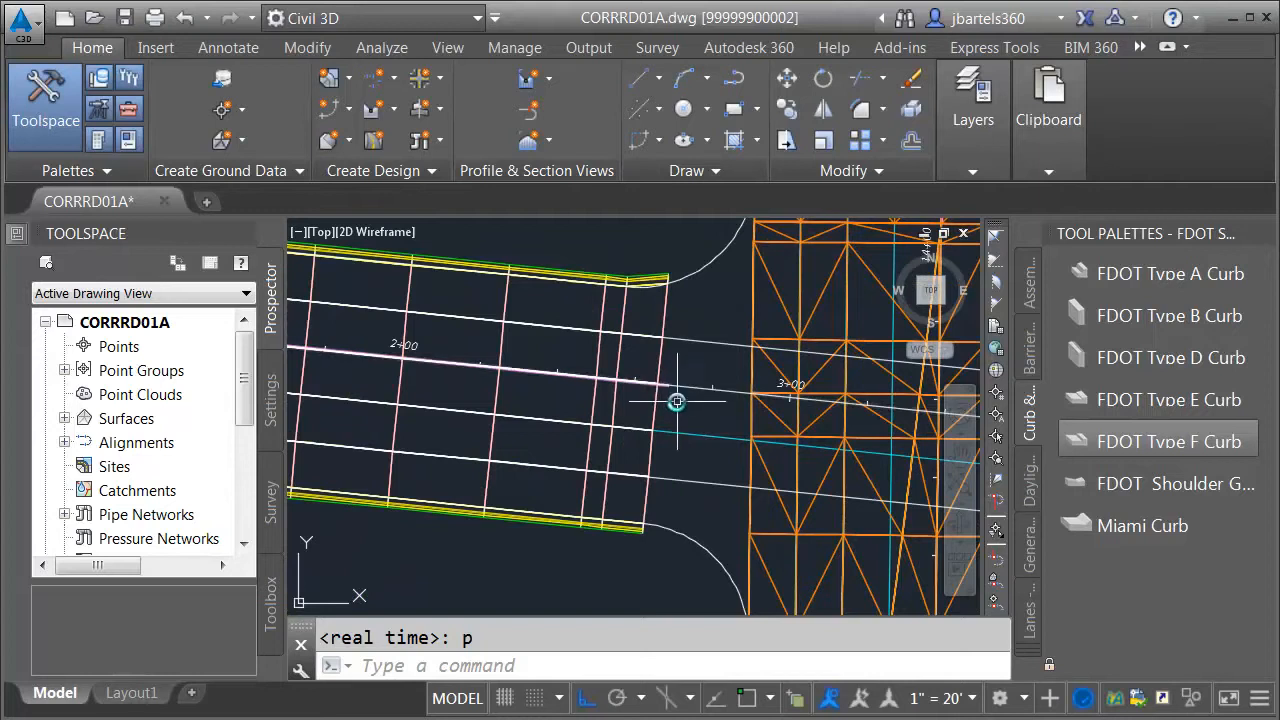
{"action": "left_click", "coordinate": [659, 369]}
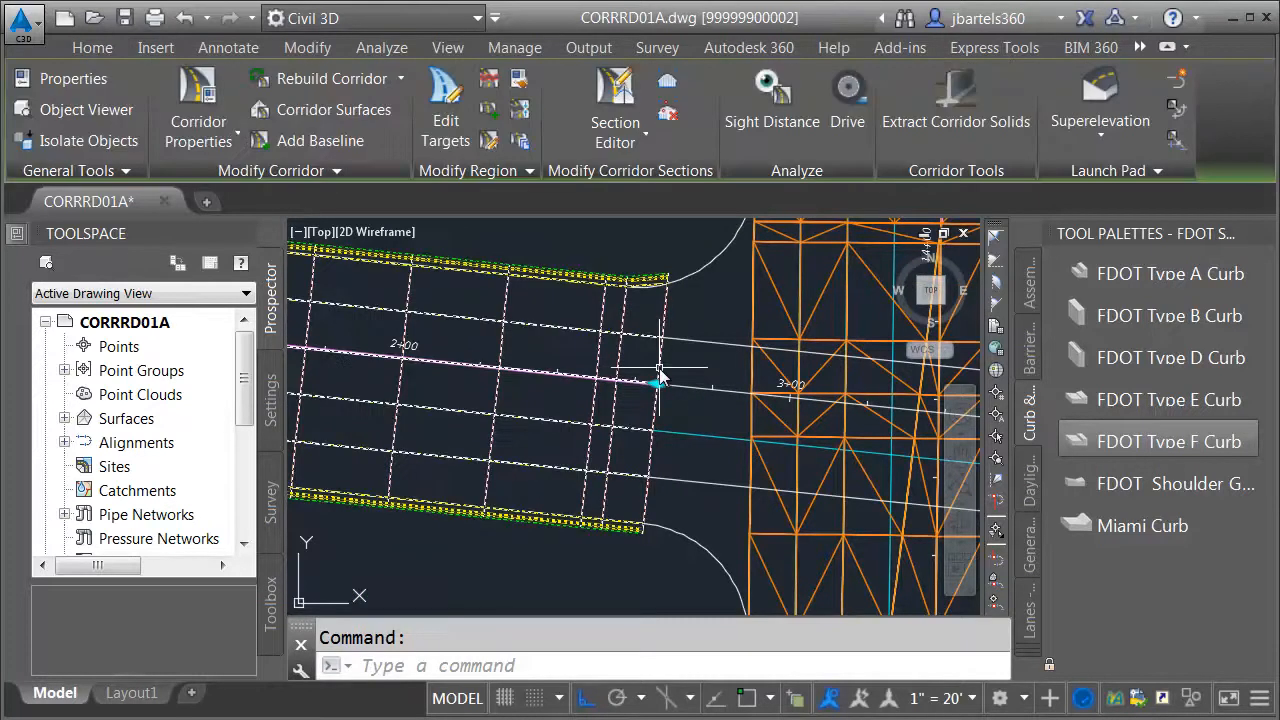
{"action": "left_click", "coordinate": [489, 79]}
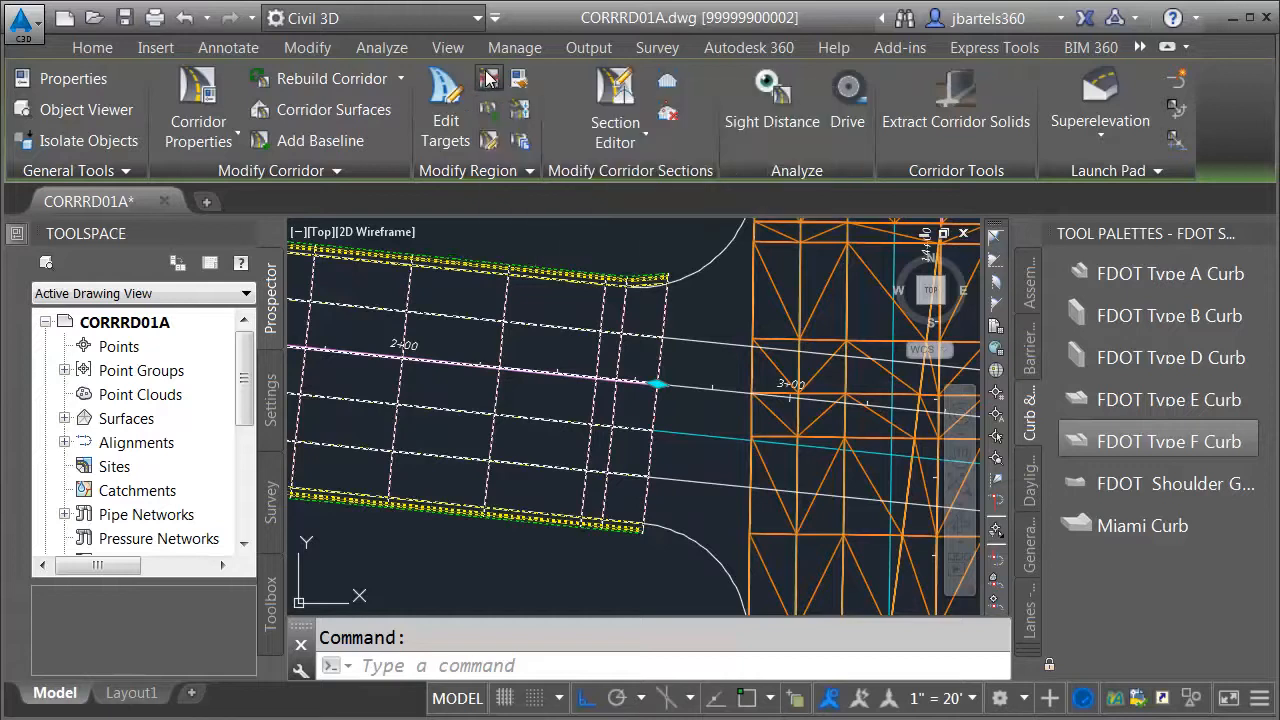
{"action": "left_click", "coordinate": [566, 355]}
{"action": "scroll", "coordinate": [643, 336], "scroll_direction": "up", "scroll_amount": 3}
{"action": "right_click", "coordinate": [662, 360], "text": "shift"}
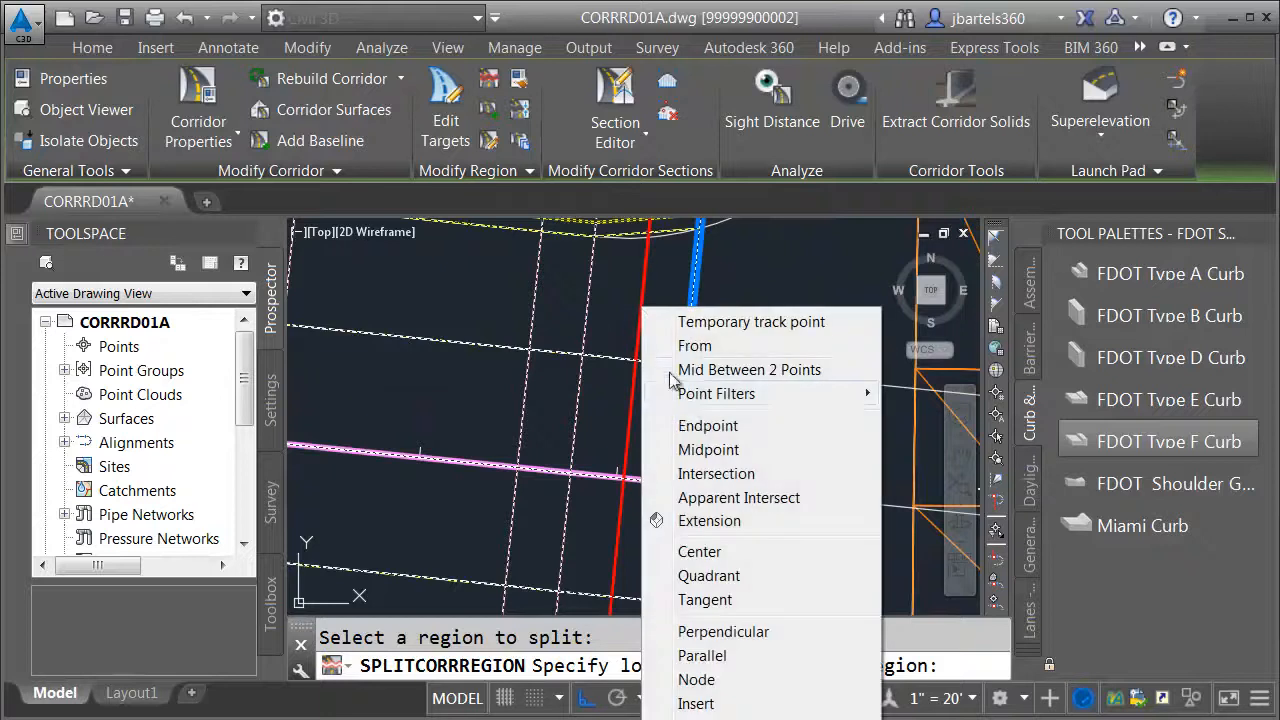
{"action": "left_click", "coordinate": [690, 425]}
{"action": "scroll", "coordinate": [590, 350], "scroll_direction": "down", "scroll_amount": 2}
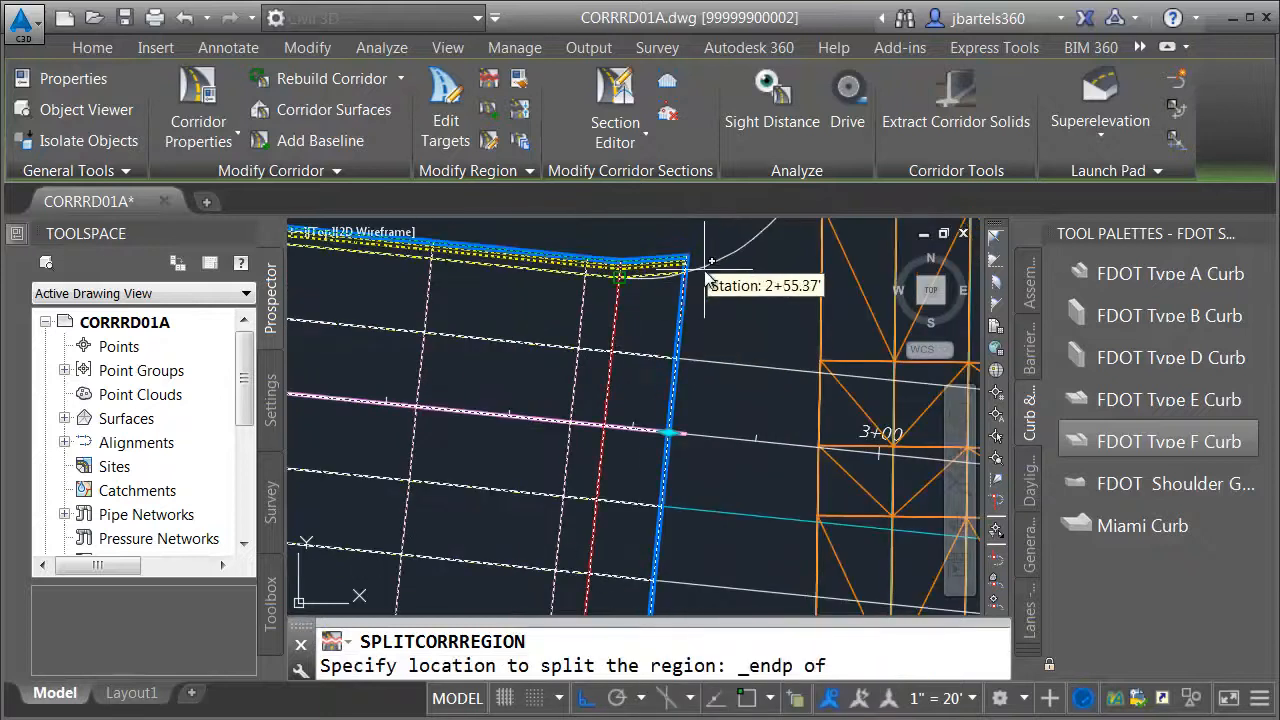
{"action": "left_click", "coordinate": [704, 276]}
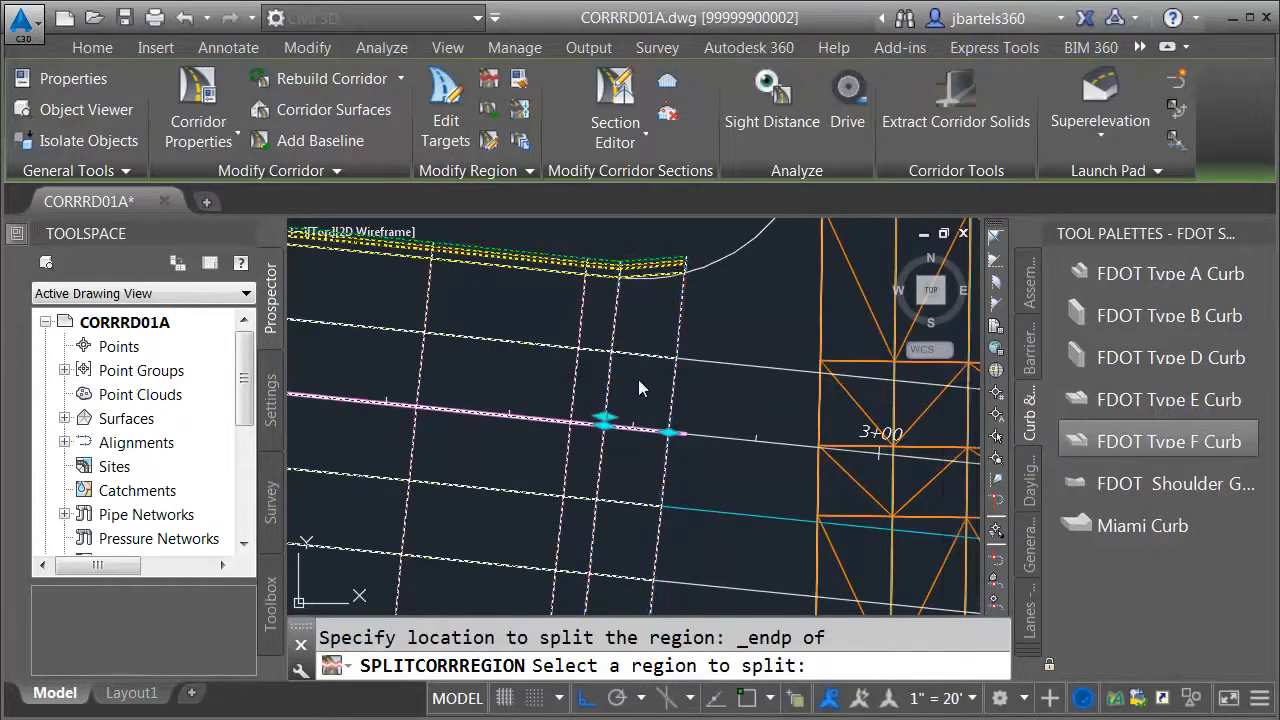
{"action": "key", "text": "Escape"}
- Assign the "Secondary St. Crown Normal RT SIDE ONLY" assembly to the short region nearest the intersection
{"action": "left_click", "coordinate": [524, 170]}
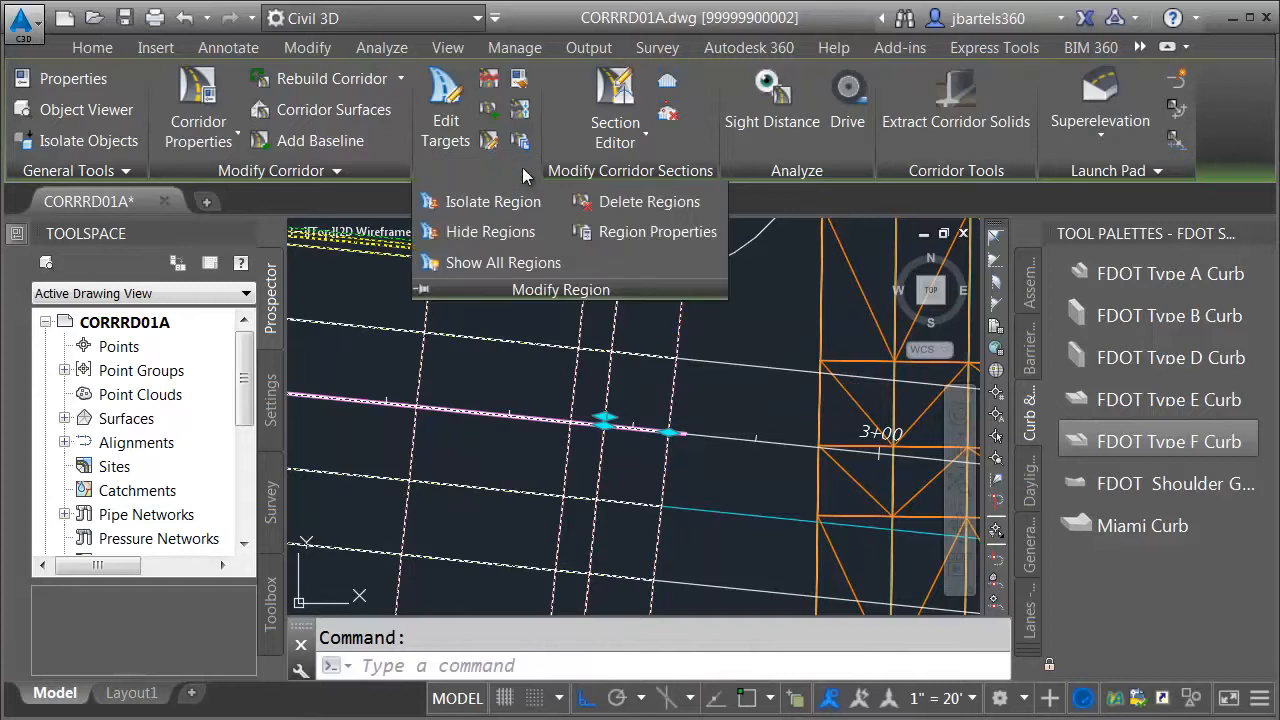
{"action": "left_click", "coordinate": [609, 232]}
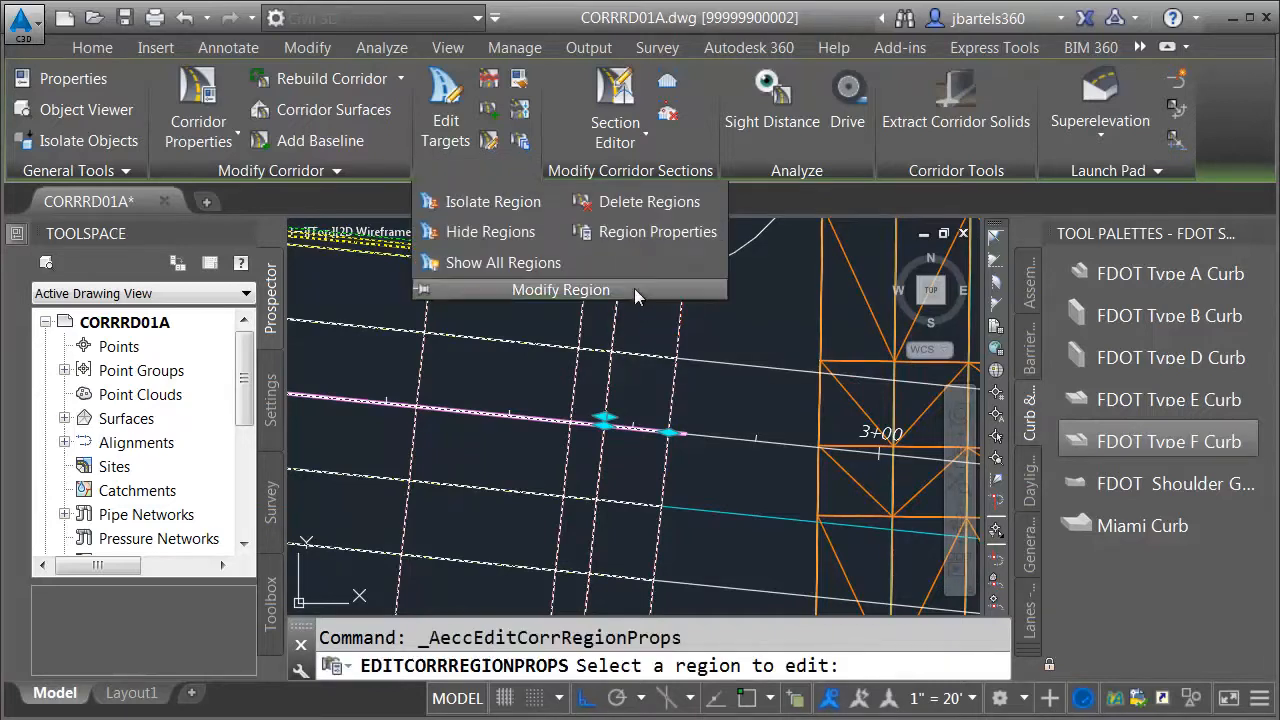
{"action": "left_click", "coordinate": [638, 388]}
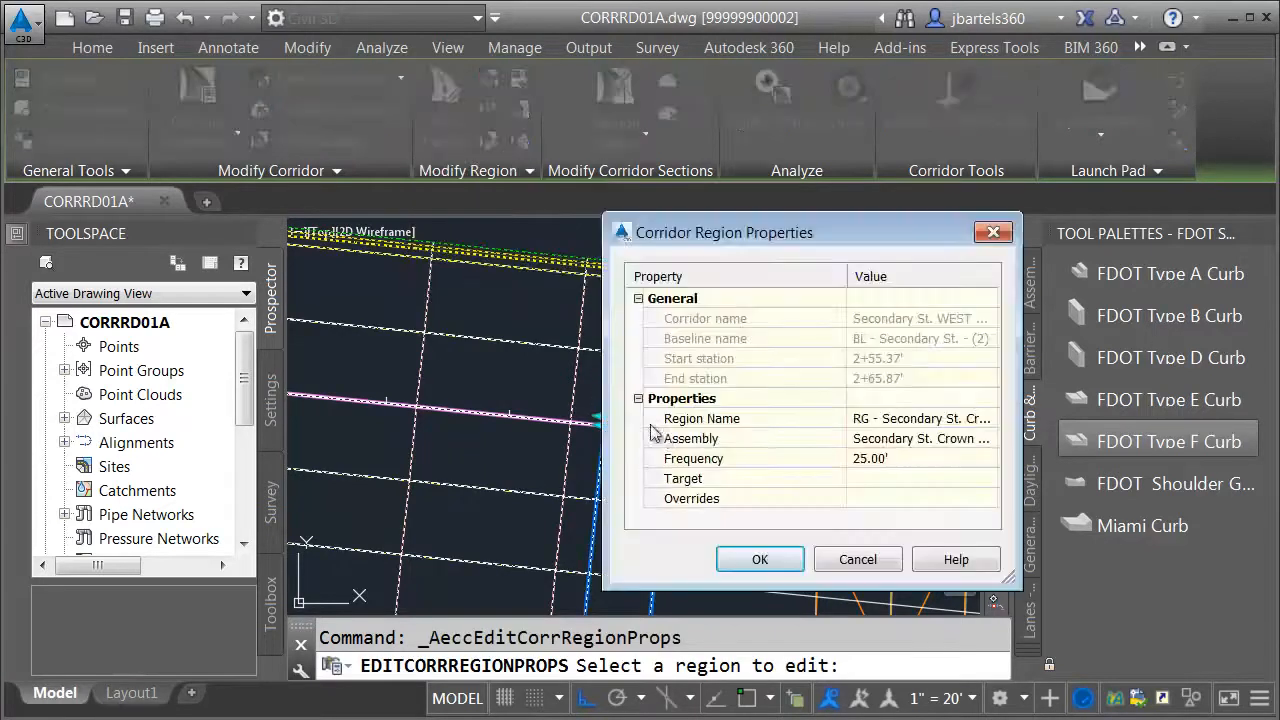
{"action": "left_click", "coordinate": [987, 440]}
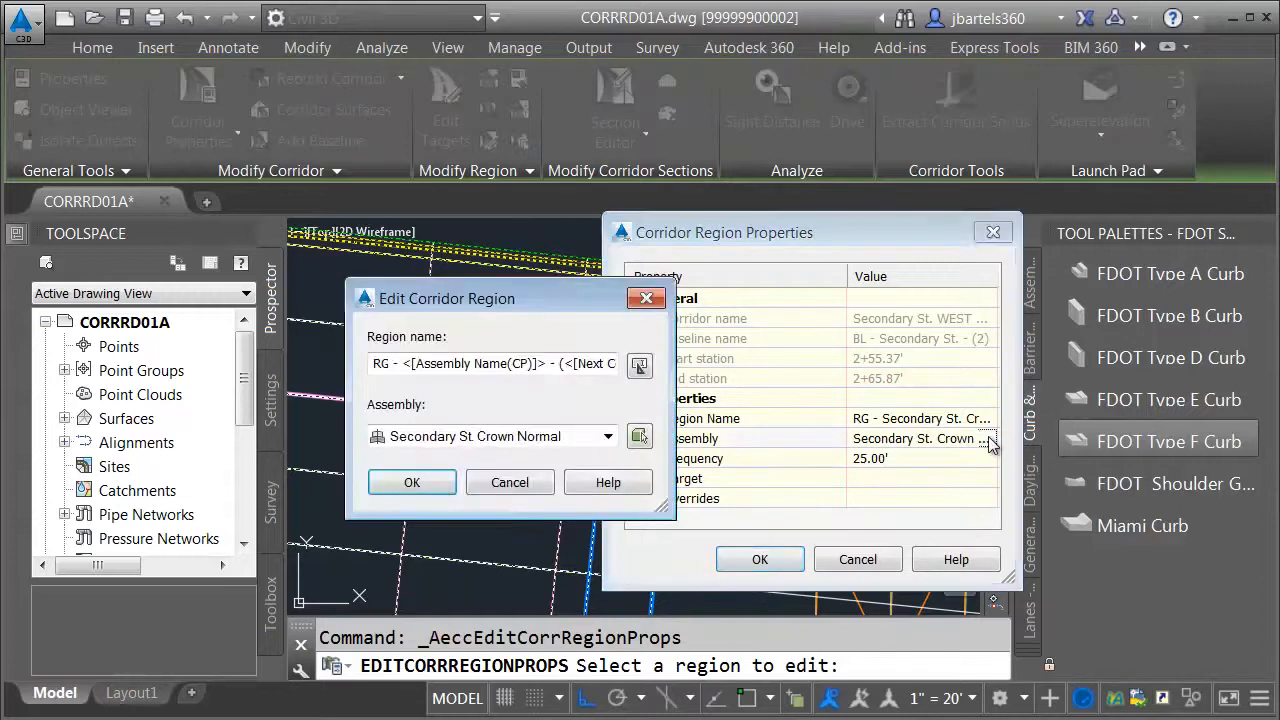
{"action": "left_click", "coordinate": [608, 437]}
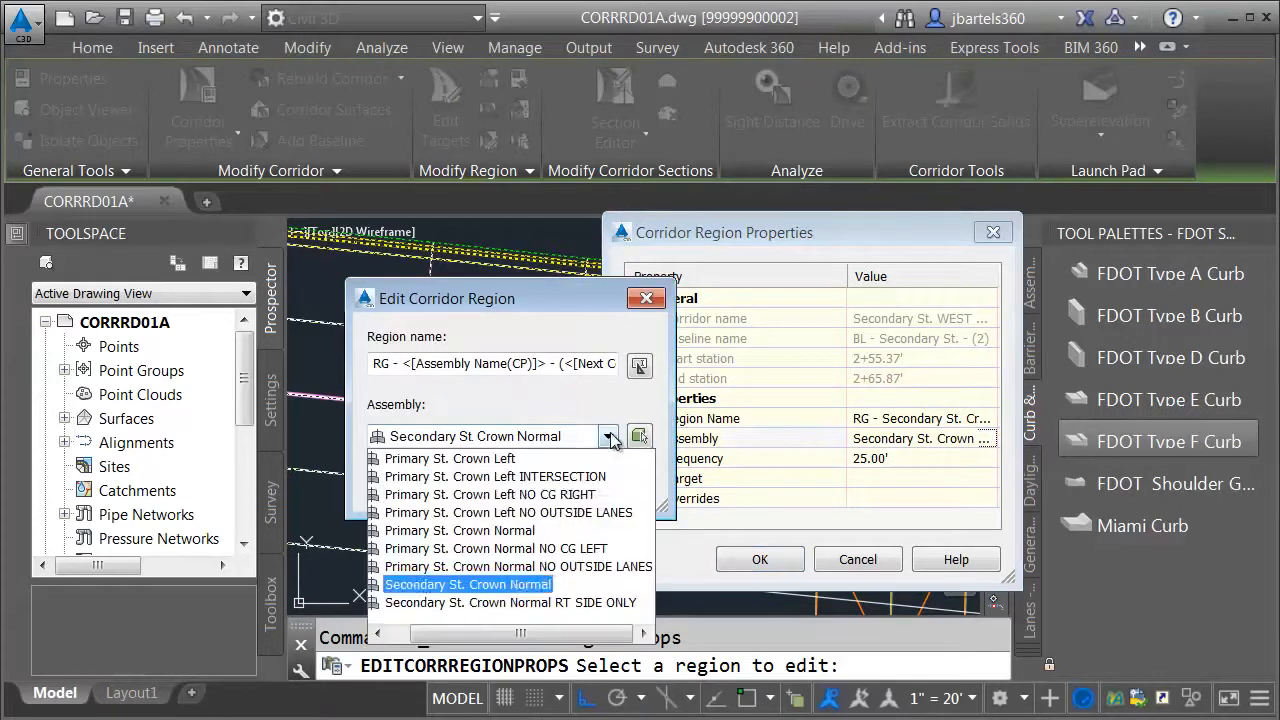
{"action": "left_click", "coordinate": [557, 603]}
{"action": "left_click", "coordinate": [411, 483]}
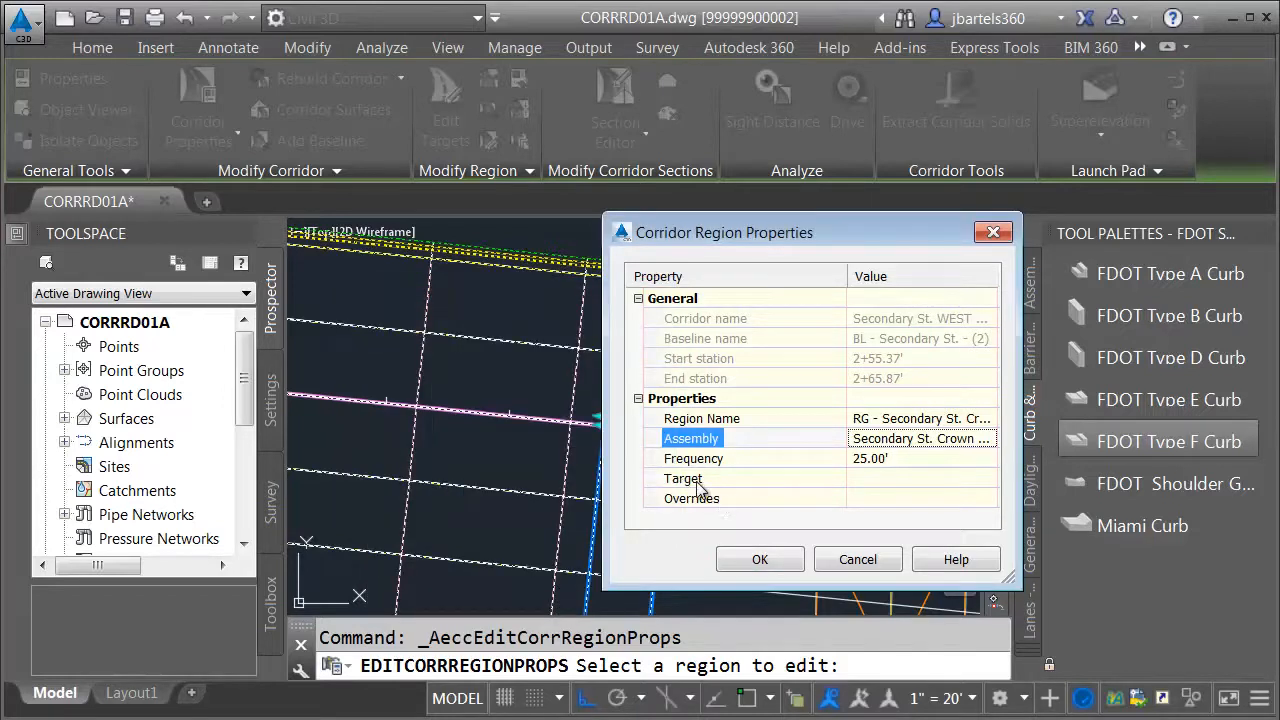
- Remove the SW return and Secondary St ETW RT width targets from the short region's RT turn lane INSIDE
{"action": "left_click", "coordinate": [700, 479]}
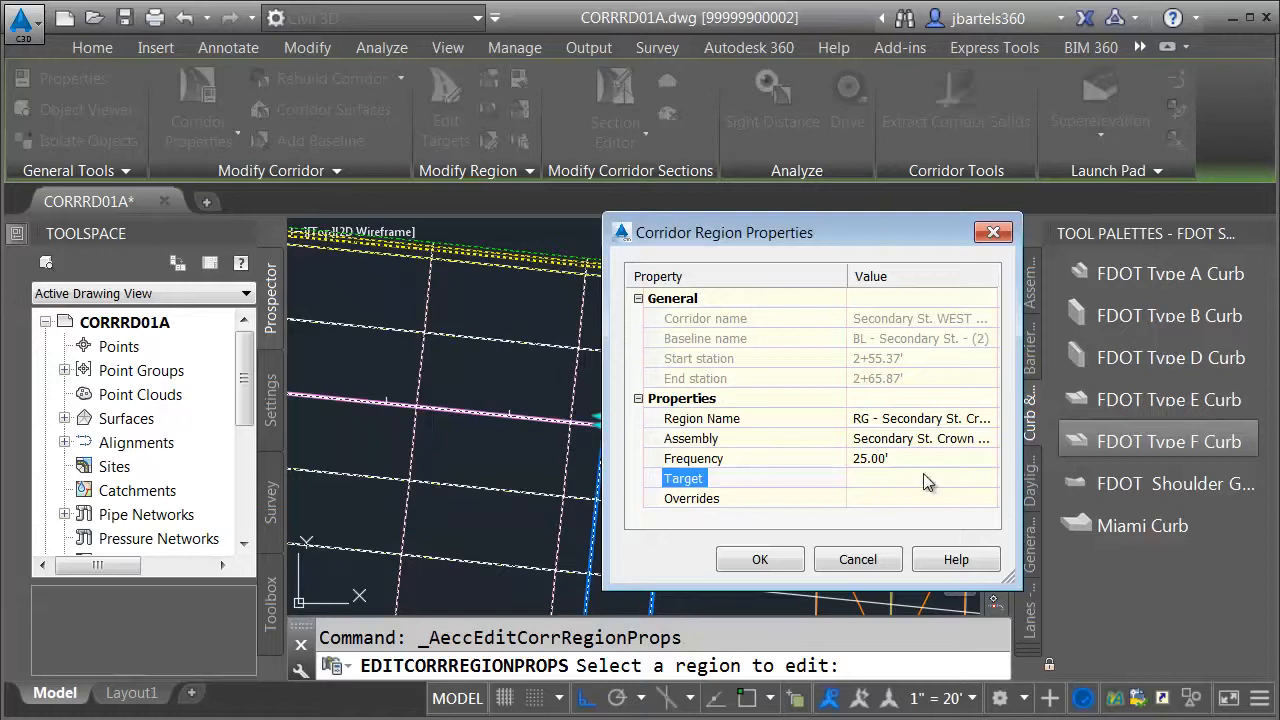
{"action": "left_click", "coordinate": [968, 478]}
{"action": "left_click", "coordinate": [986, 480]}
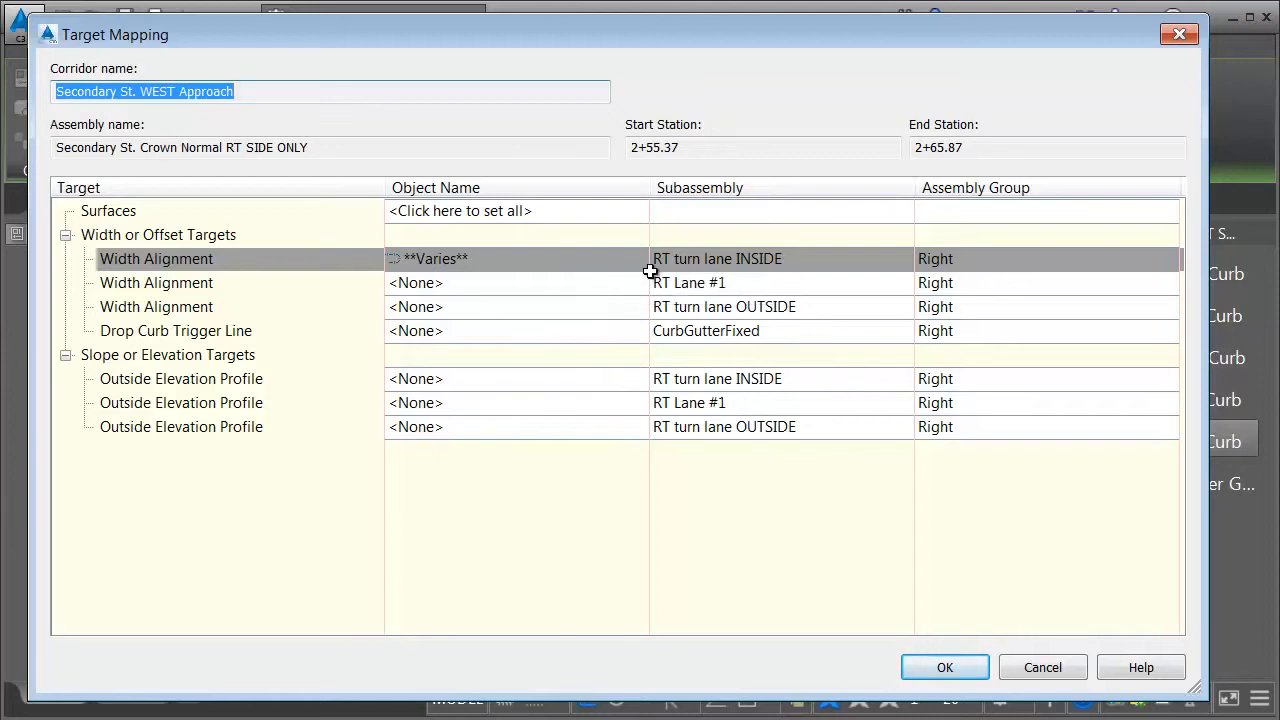
{"action": "left_click", "coordinate": [463, 258]}
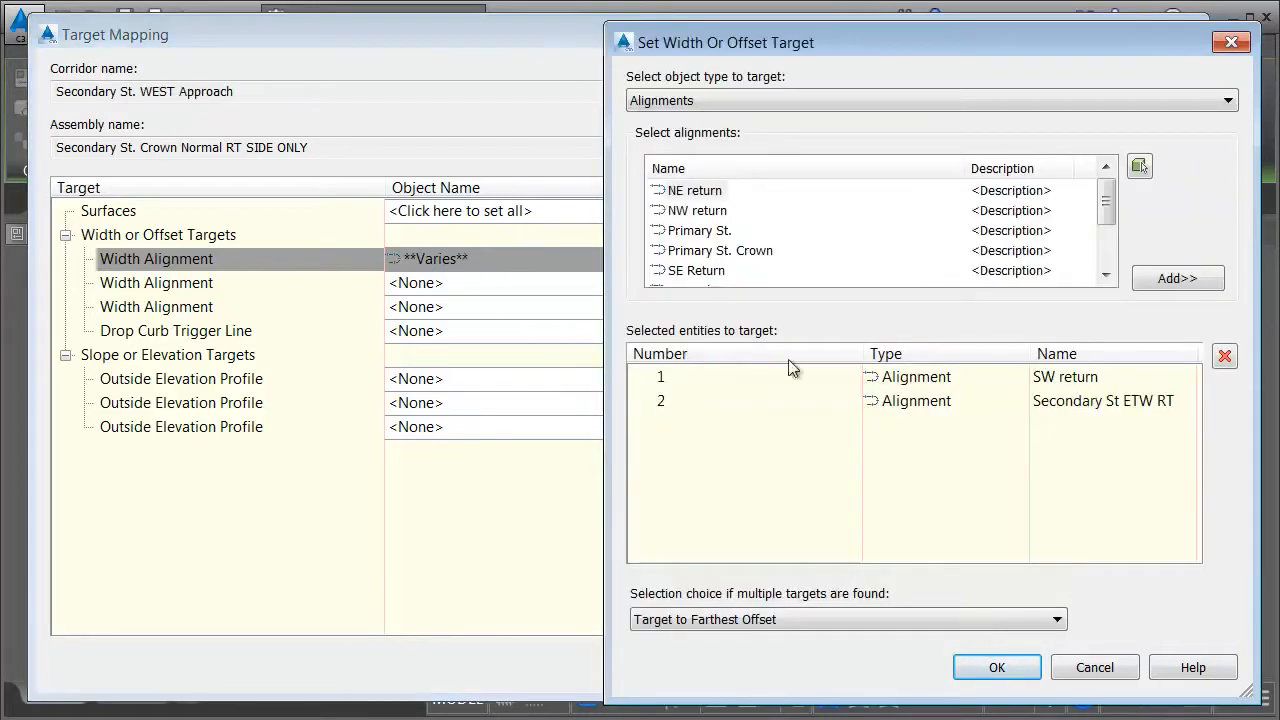
{"action": "left_click", "coordinate": [918, 378]}
{"action": "left_click", "coordinate": [1224, 358]}
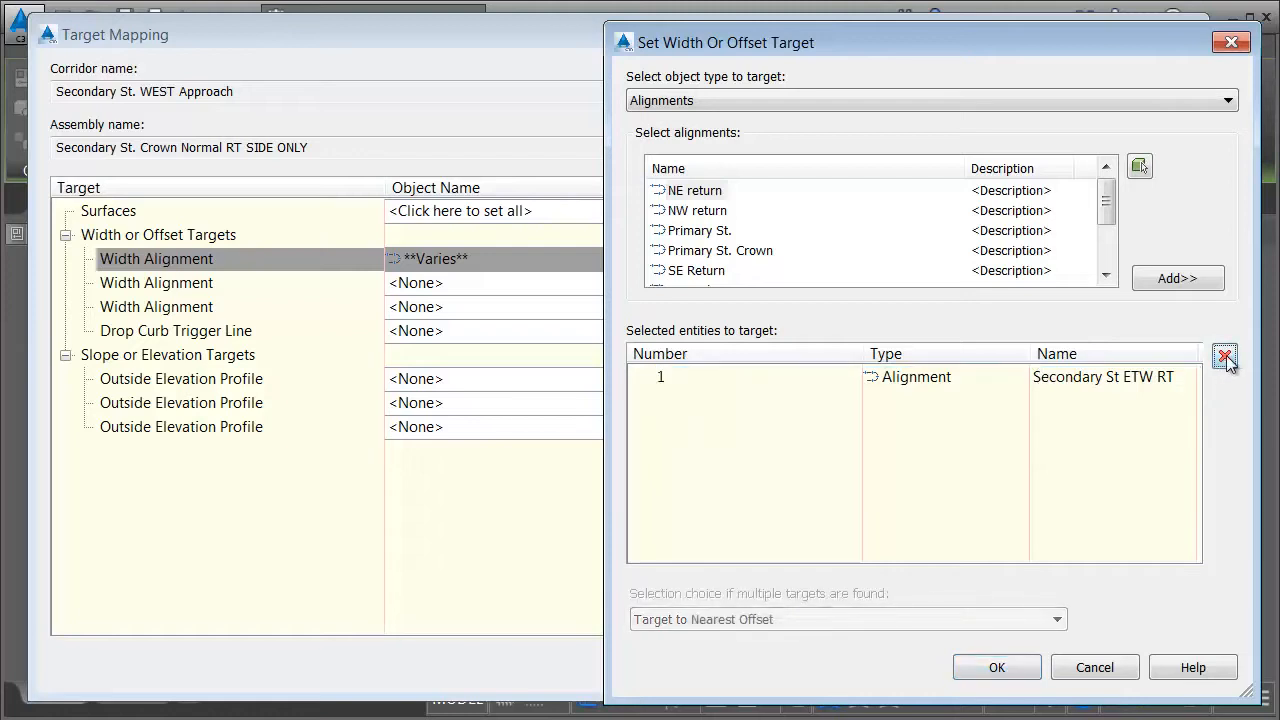
{"action": "left_click", "coordinate": [1186, 377]}
{"action": "left_click", "coordinate": [1225, 358]}
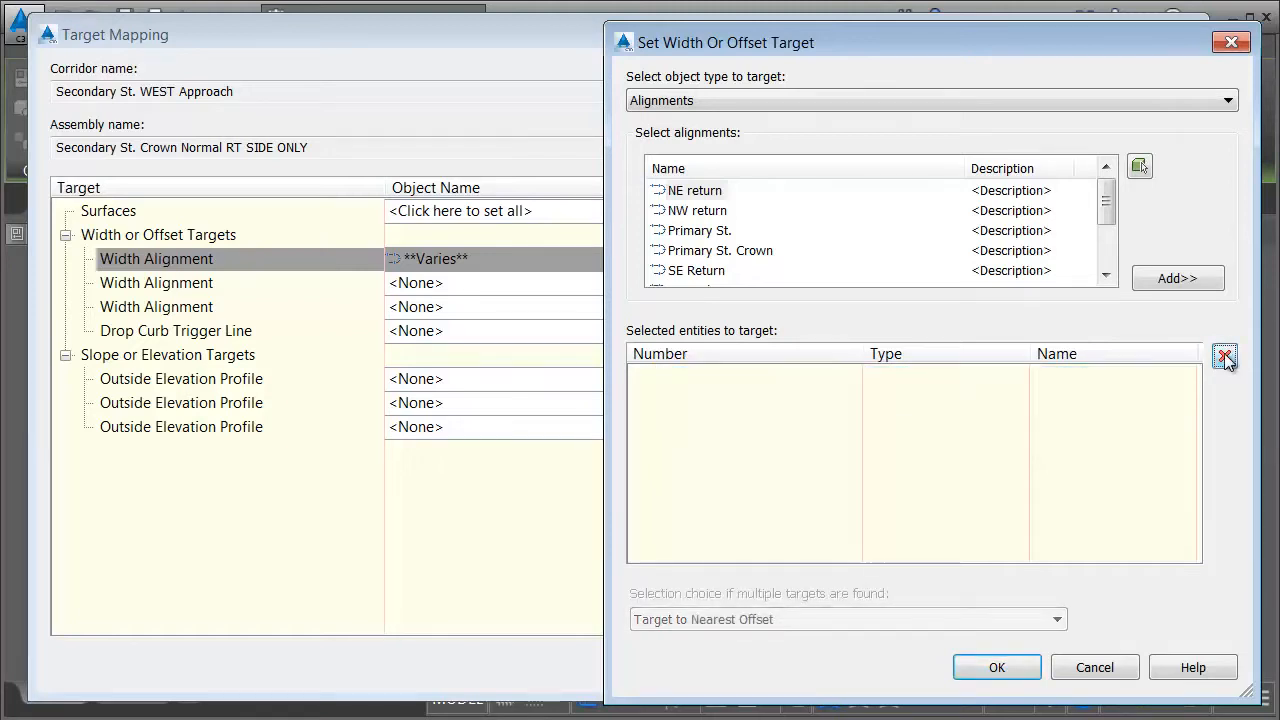
{"action": "left_click", "coordinate": [997, 667]}
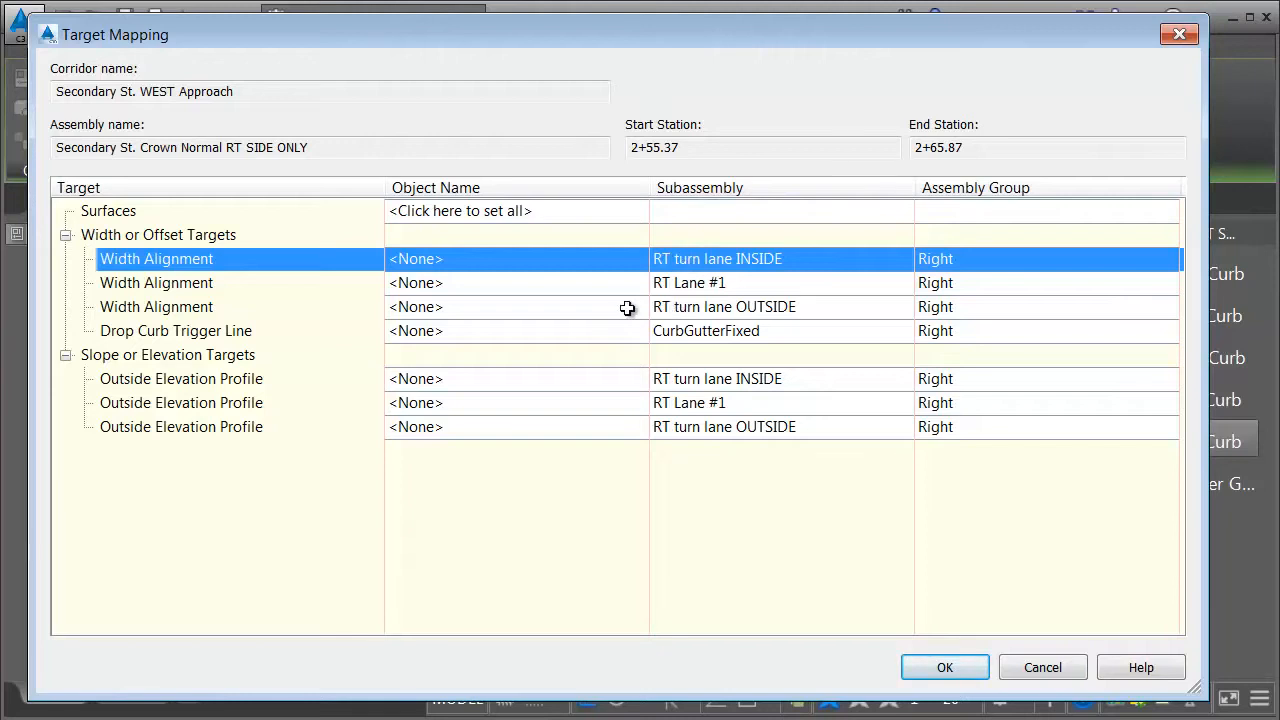
- Target the short region's RT turn lane OUTSIDE width to SW return and Secondary St ETW RT, using Target to Farthest Offset, and apply the region properties
{"action": "left_click", "coordinate": [559, 309]}
{"action": "left_click_drag", "start_coordinate": [1105, 200], "coordinate": [1106, 240]}
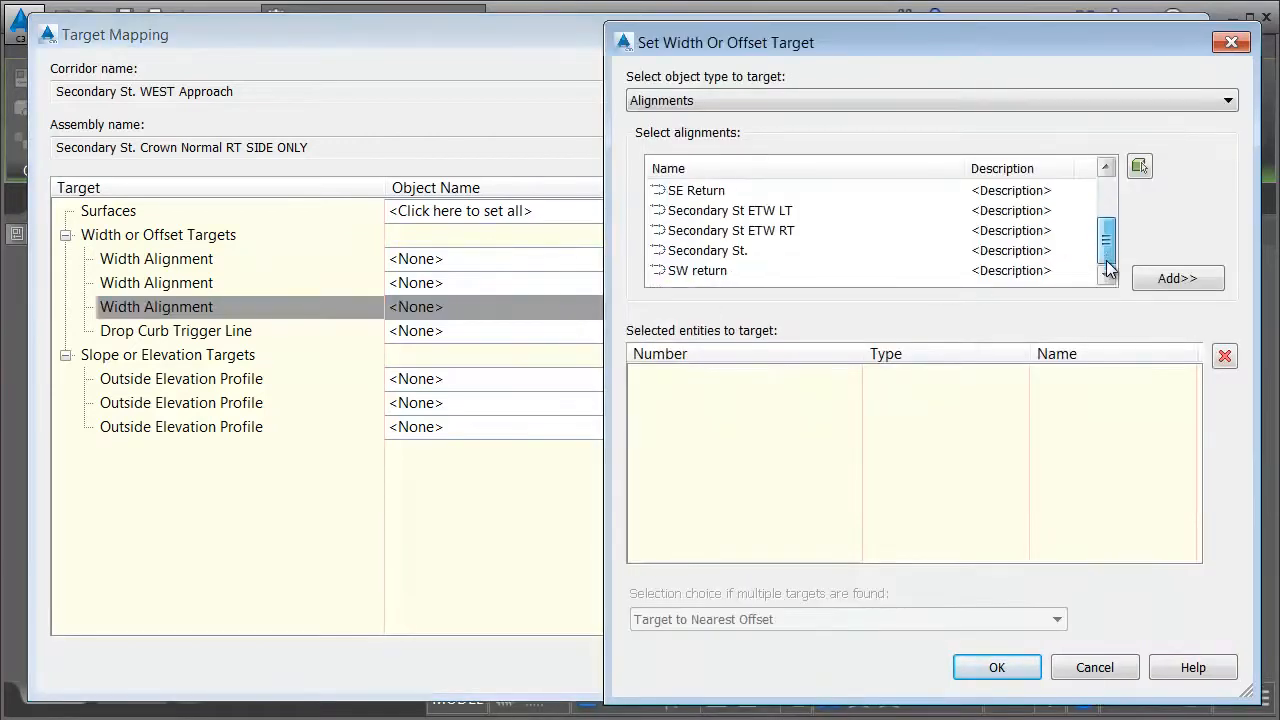
{"action": "left_click", "coordinate": [690, 271]}
{"action": "left_click", "coordinate": [1172, 279]}
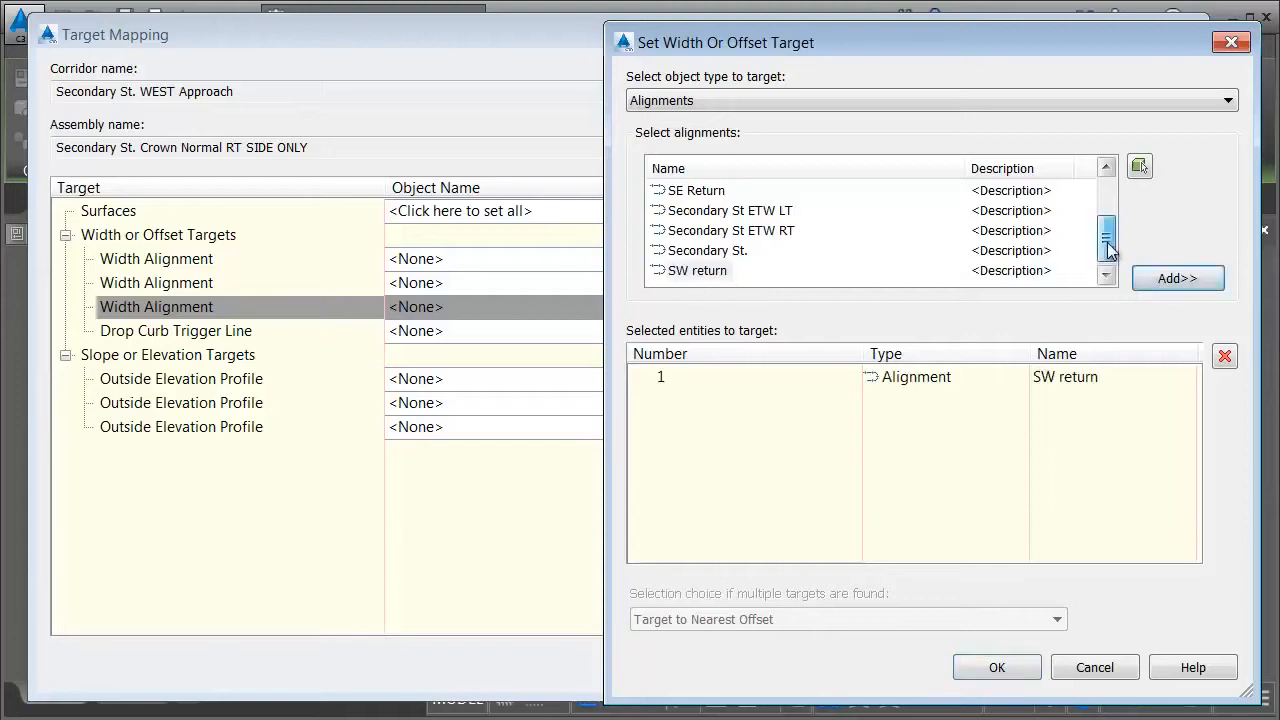
{"action": "left_click", "coordinate": [778, 237]}
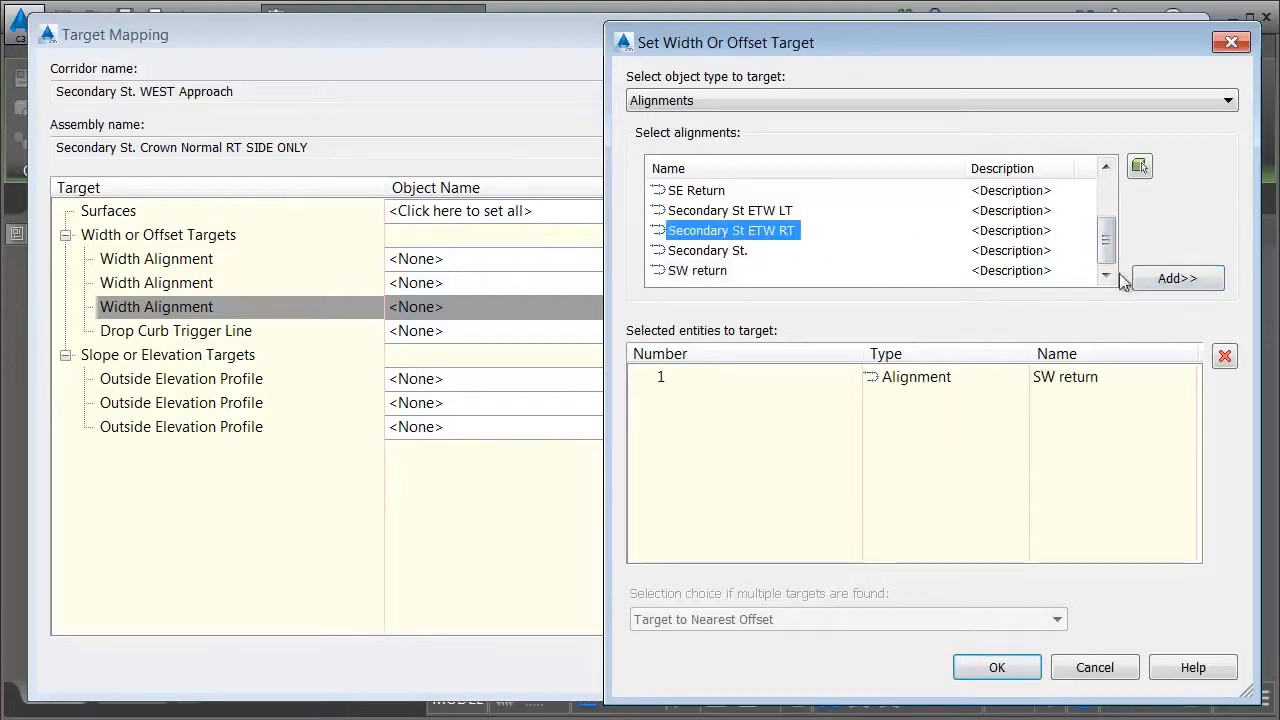
{"action": "left_click", "coordinate": [1175, 280]}
{"action": "left_click", "coordinate": [771, 620]}
{"action": "left_click", "coordinate": [744, 654]}
{"action": "left_click", "coordinate": [990, 668]}
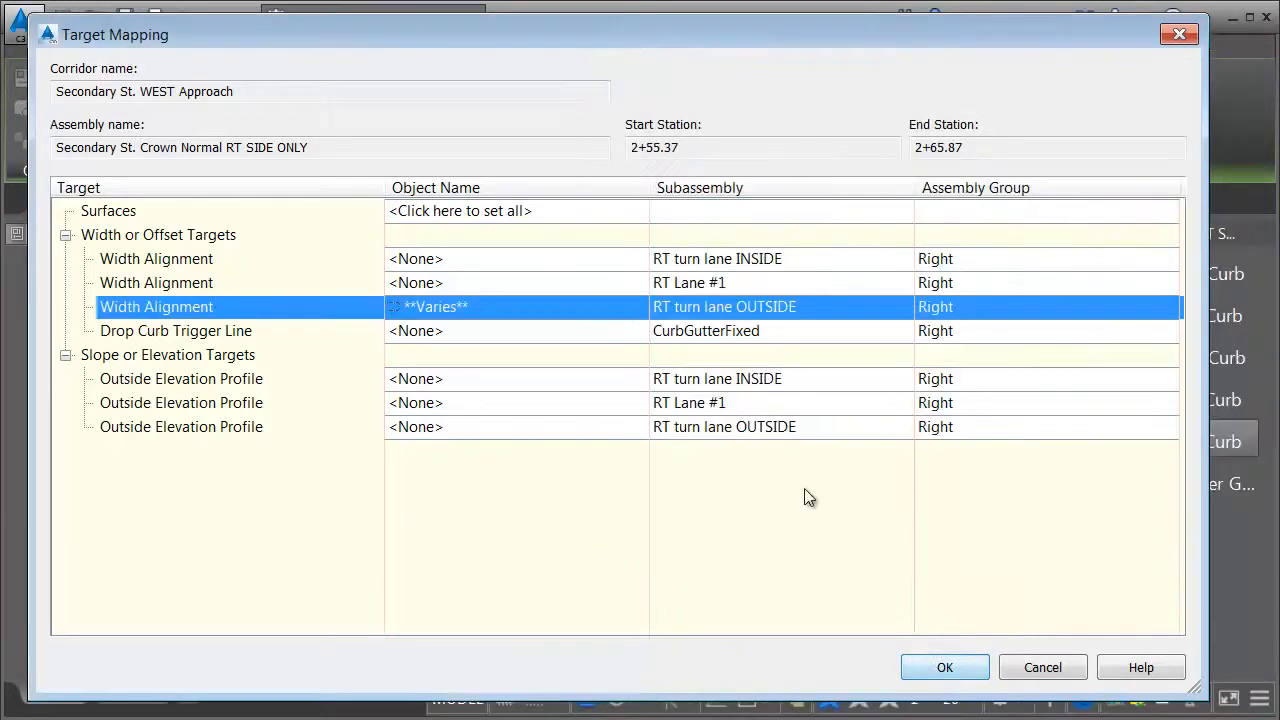
{"action": "left_click", "coordinate": [925, 672]}
{"action": "left_click", "coordinate": [760, 559]}
{"action": "scroll", "coordinate": [700, 460], "scroll_direction": "down", "scroll_amount": 3}
{"action": "key", "text": "Escape"}
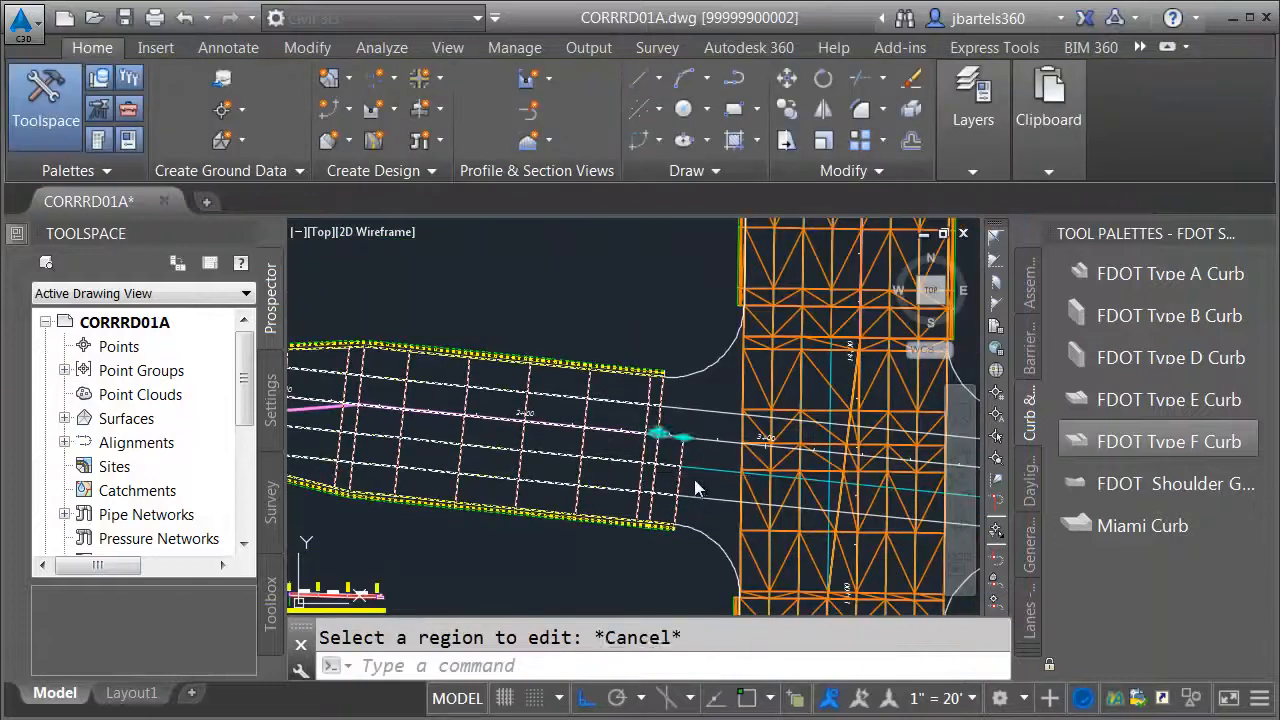
{"action": "key", "text": "Escape"}
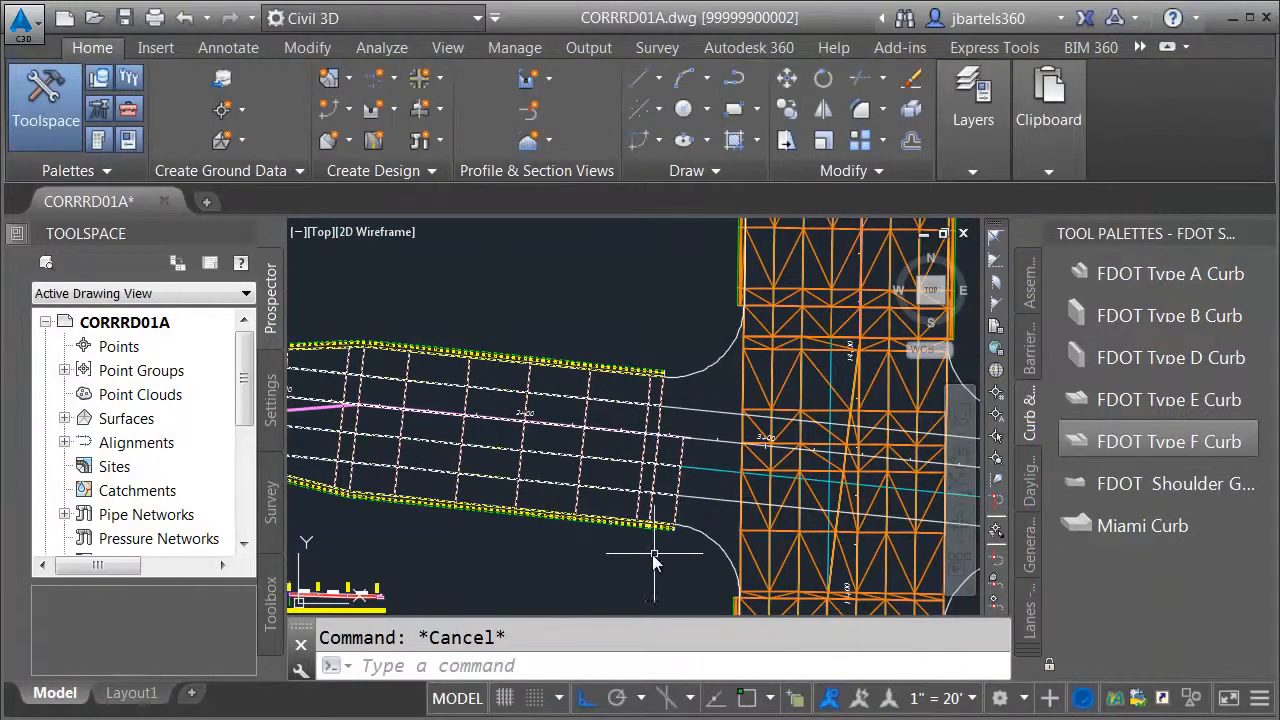
- Examine the west corridor's end at the curb returns and the Secondary St. approach east of the intersection
{"action": "mouse_move", "coordinate": [585, 553]}
{"action": "middle_mouse_down"}
{"action": "mouse_move", "coordinate": [880, 580]}
{"action": "mouse_move", "coordinate": [600, 531]}
{"action": "middle_mouse_up"}
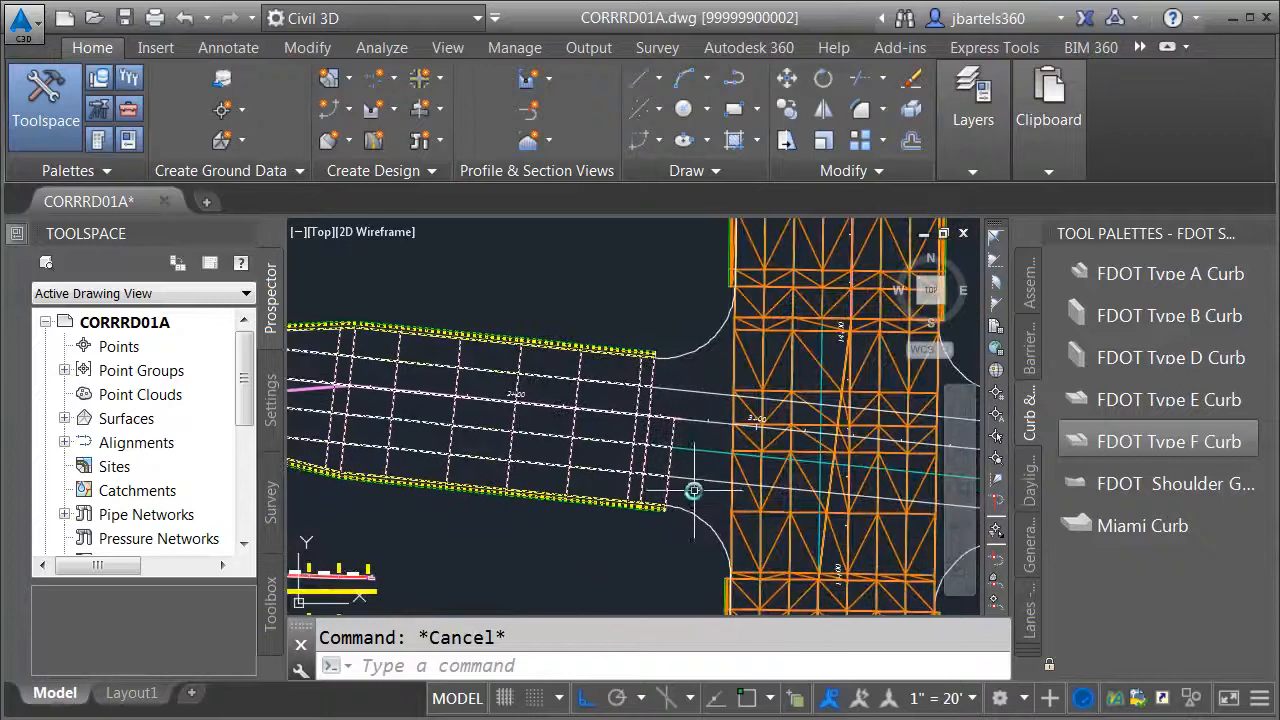
{"action": "scroll", "coordinate": [698, 490], "scroll_direction": "up", "scroll_amount": 2}
{"action": "middle_click_drag", "start_coordinate": [698, 490], "coordinate": [666, 471]}
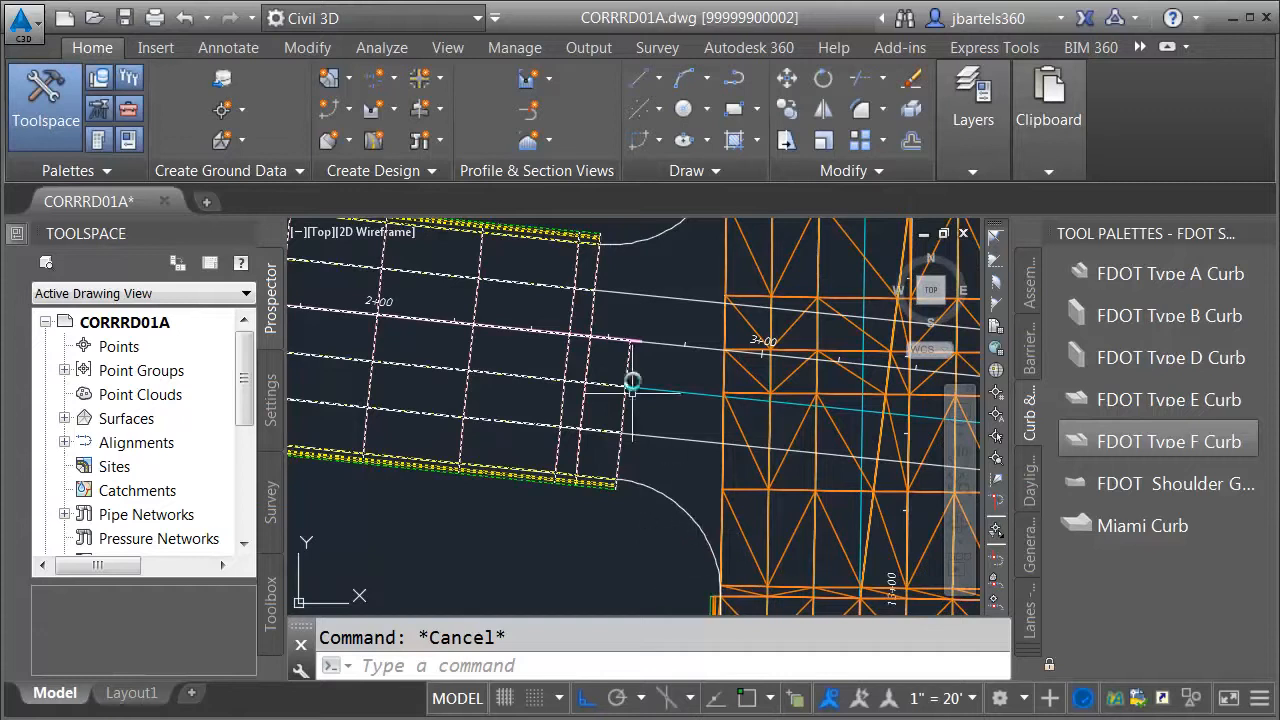
{"action": "mouse_move", "coordinate": [686, 444]}
{"action": "middle_mouse_down"}
{"action": "mouse_move", "coordinate": [678, 522]}
{"action": "mouse_move", "coordinate": [668, 507]}
{"action": "middle_mouse_up"}
{"action": "scroll", "coordinate": [640, 372], "scroll_direction": "down", "scroll_amount": 3}
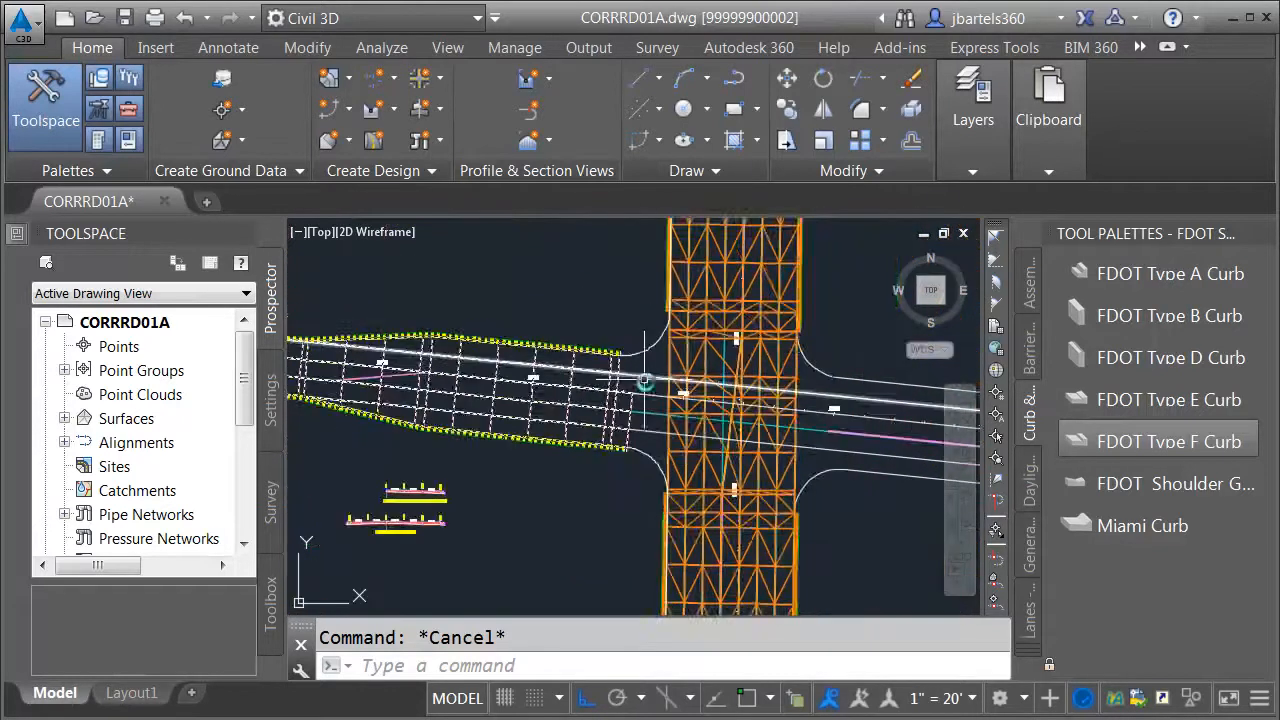
{"action": "mouse_move", "coordinate": [808, 496]}
{"action": "middle_mouse_down"}
{"action": "mouse_move", "coordinate": [751, 517]}
{"action": "mouse_move", "coordinate": [634, 491]}
{"action": "mouse_move", "coordinate": [600, 462]}
{"action": "middle_mouse_up"}
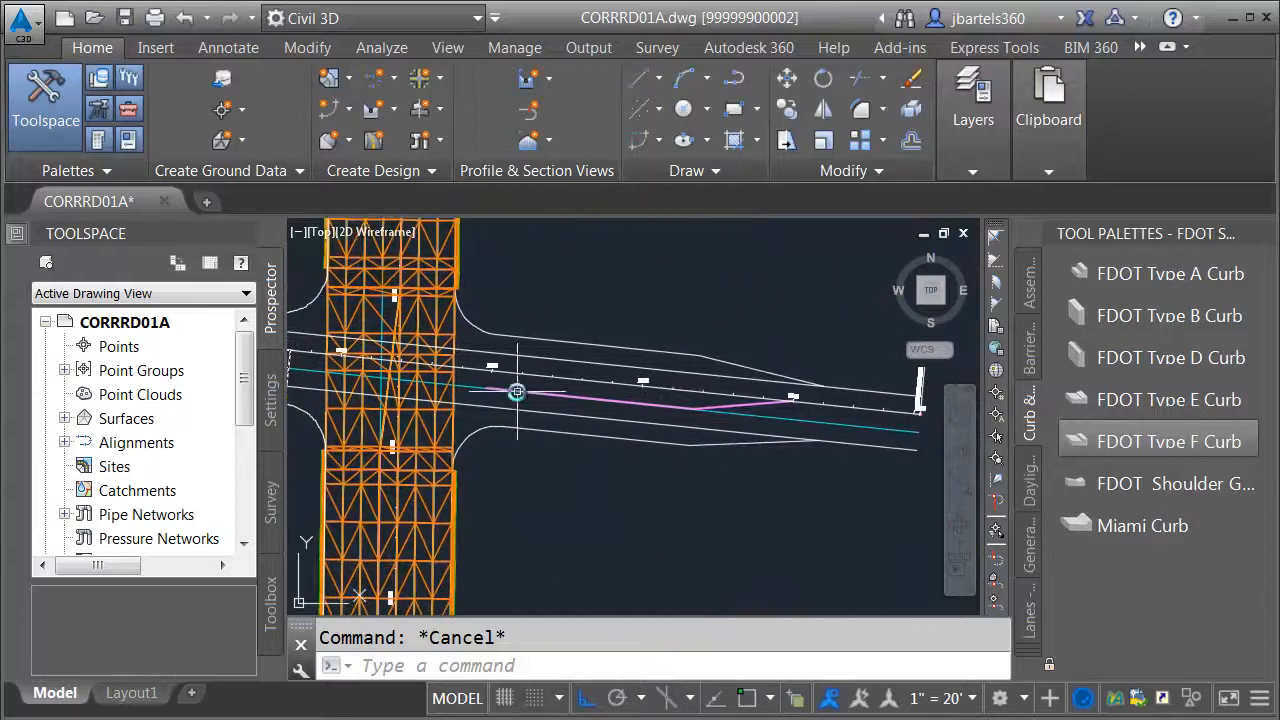